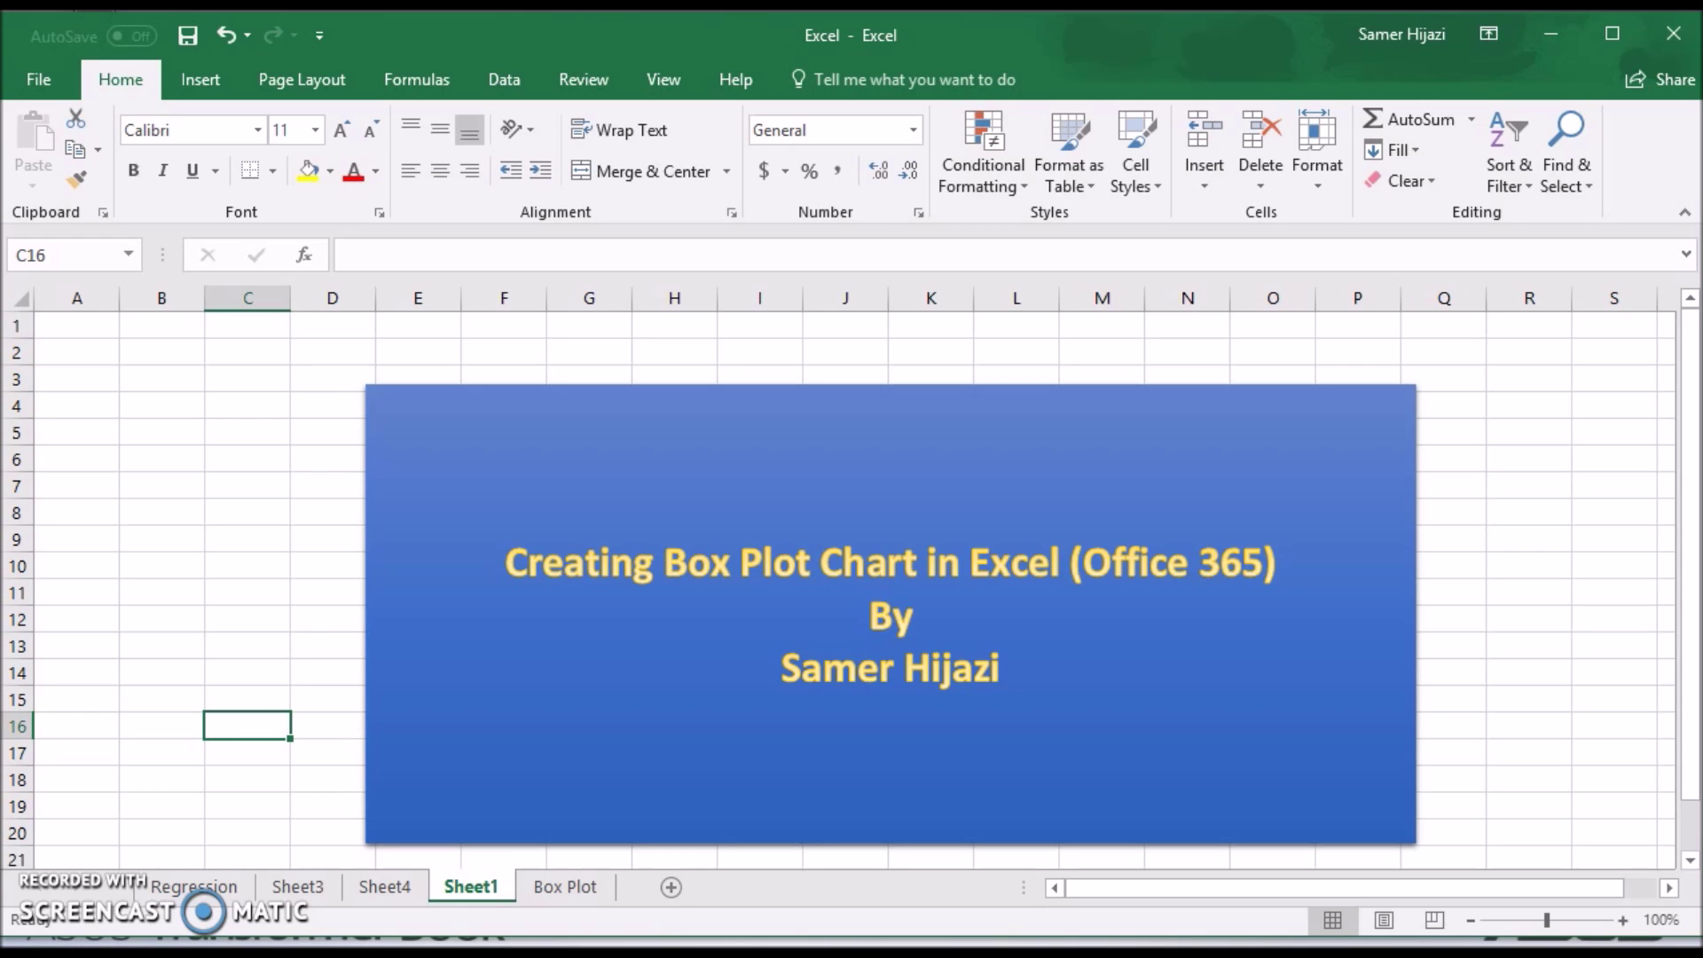
Step: Go to the Box Plot sheet with the 2015–2017 data and empty summary tables
{"action": "left_click", "coordinate": [583, 885]}
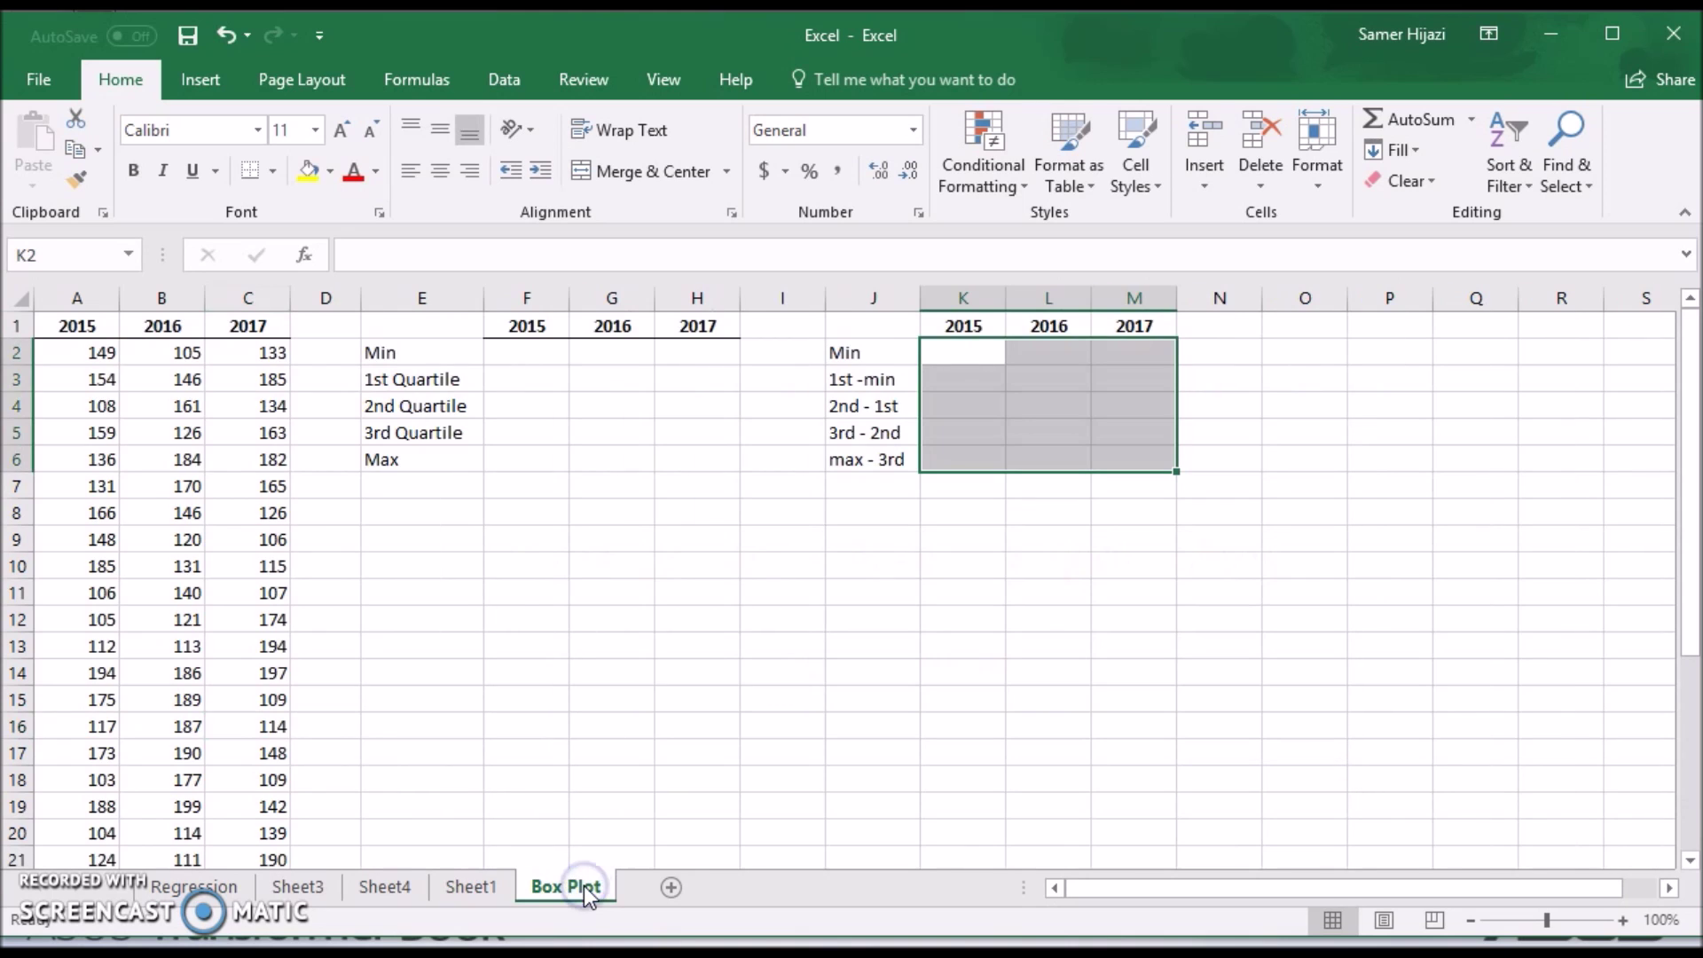
{"action": "left_click", "coordinate": [419, 654]}
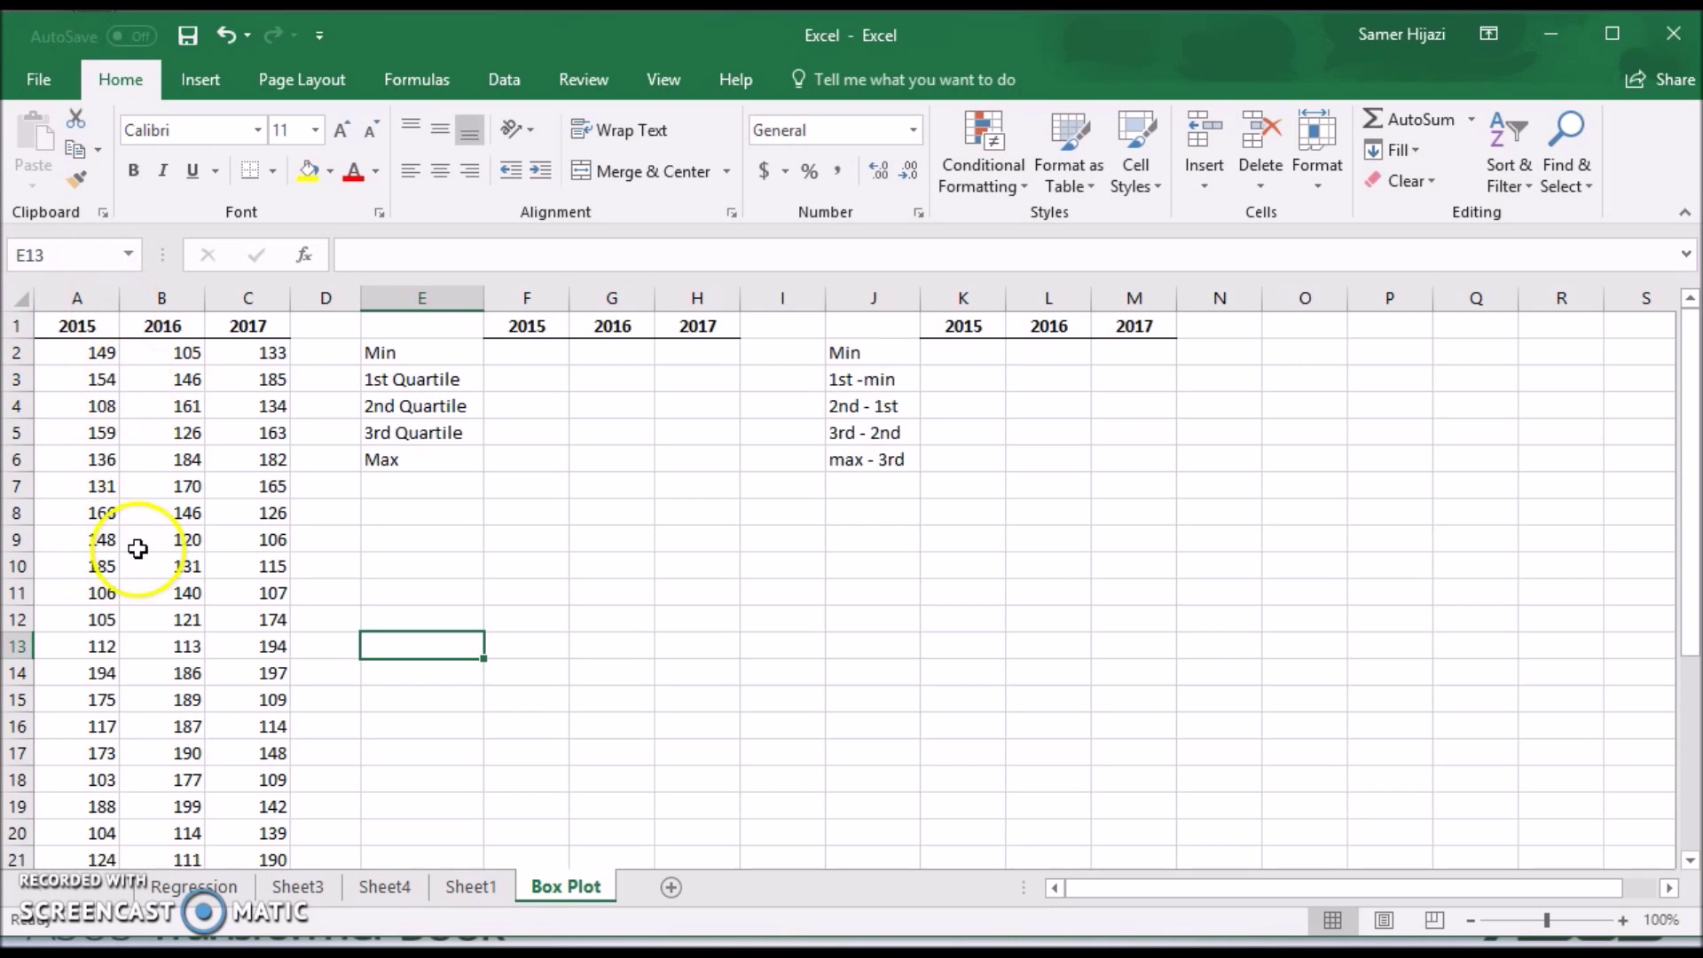
{"action": "scroll", "coordinate": [85, 399], "scroll_direction": "down", "scroll_amount": 2}
{"action": "scroll", "coordinate": [85, 392], "scroll_direction": "down", "scroll_amount": 3}
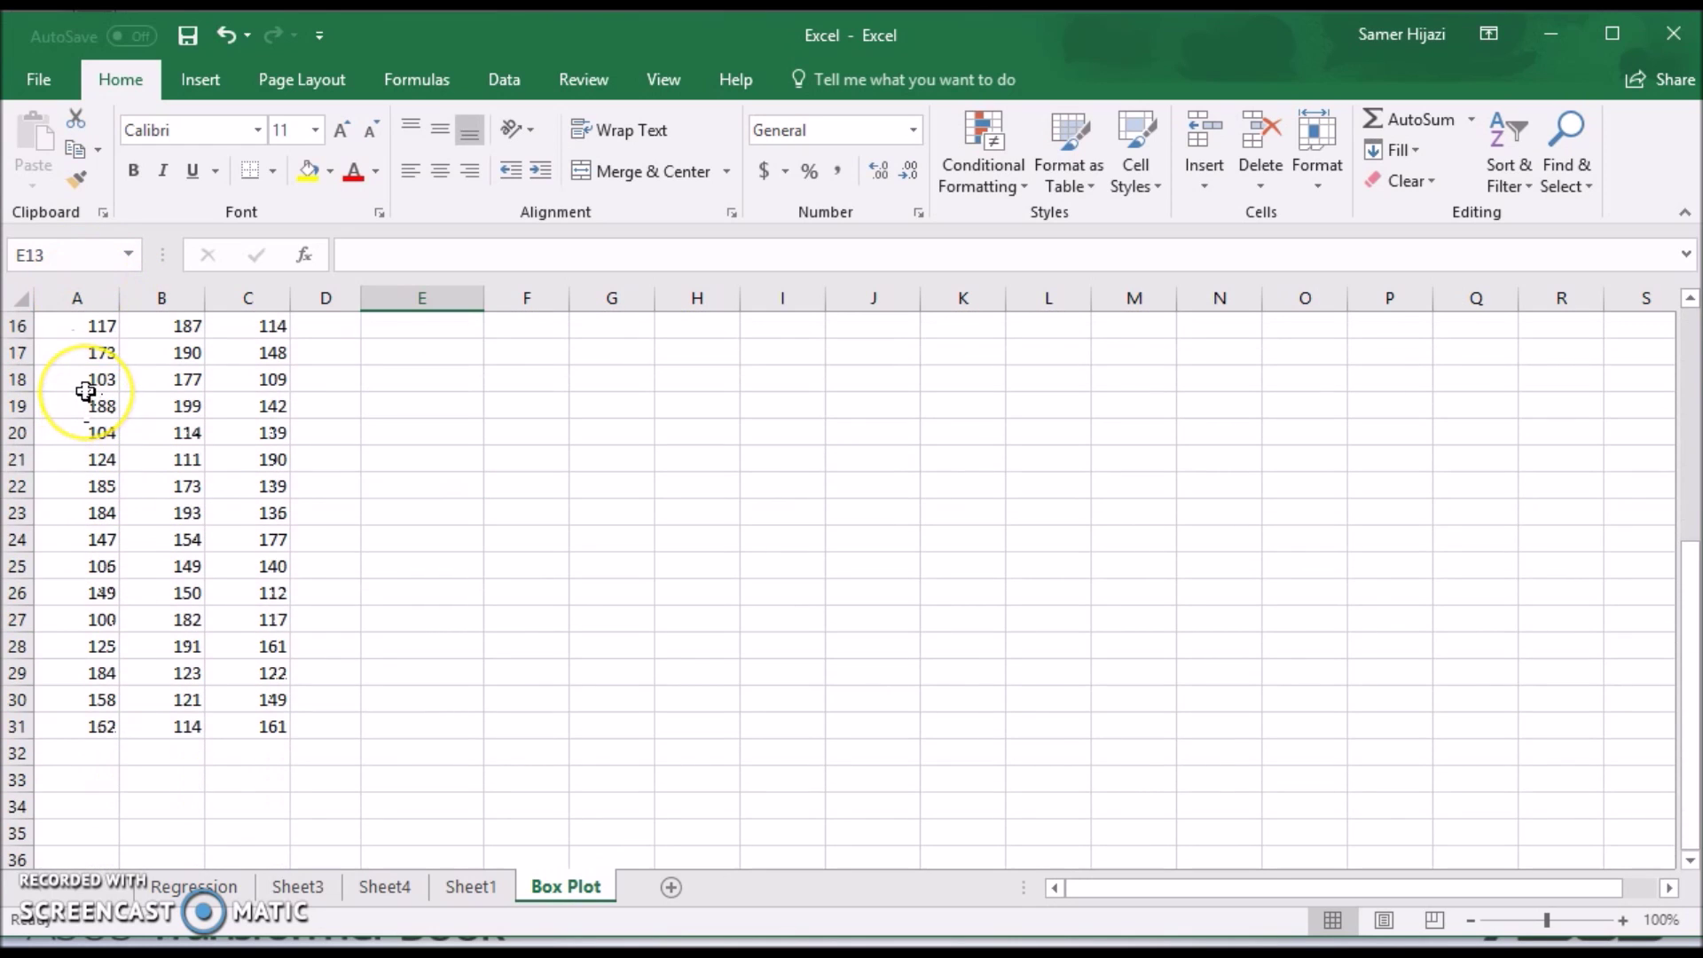
{"action": "scroll", "coordinate": [85, 391], "scroll_direction": "up", "scroll_amount": 5}
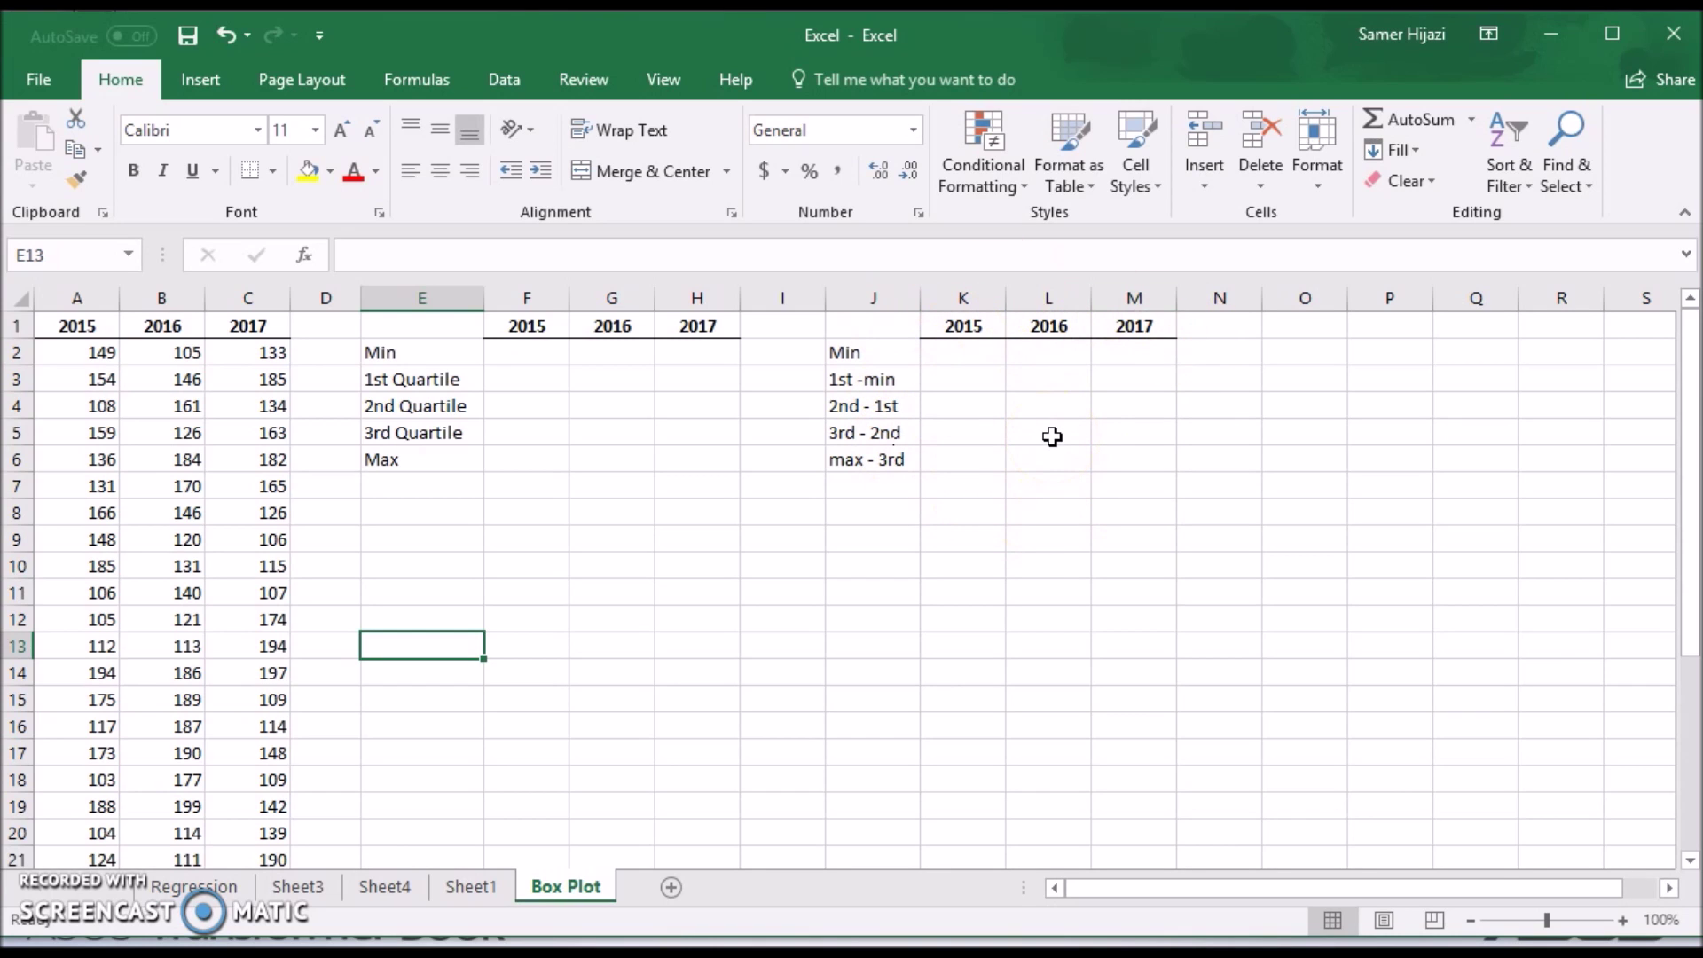
Step: Enter =MIN(A2:A31) in F2 to get 2015's minimum of 100
{"action": "left_click", "coordinate": [534, 358]}
{"action": "type", "text": "=mi"}
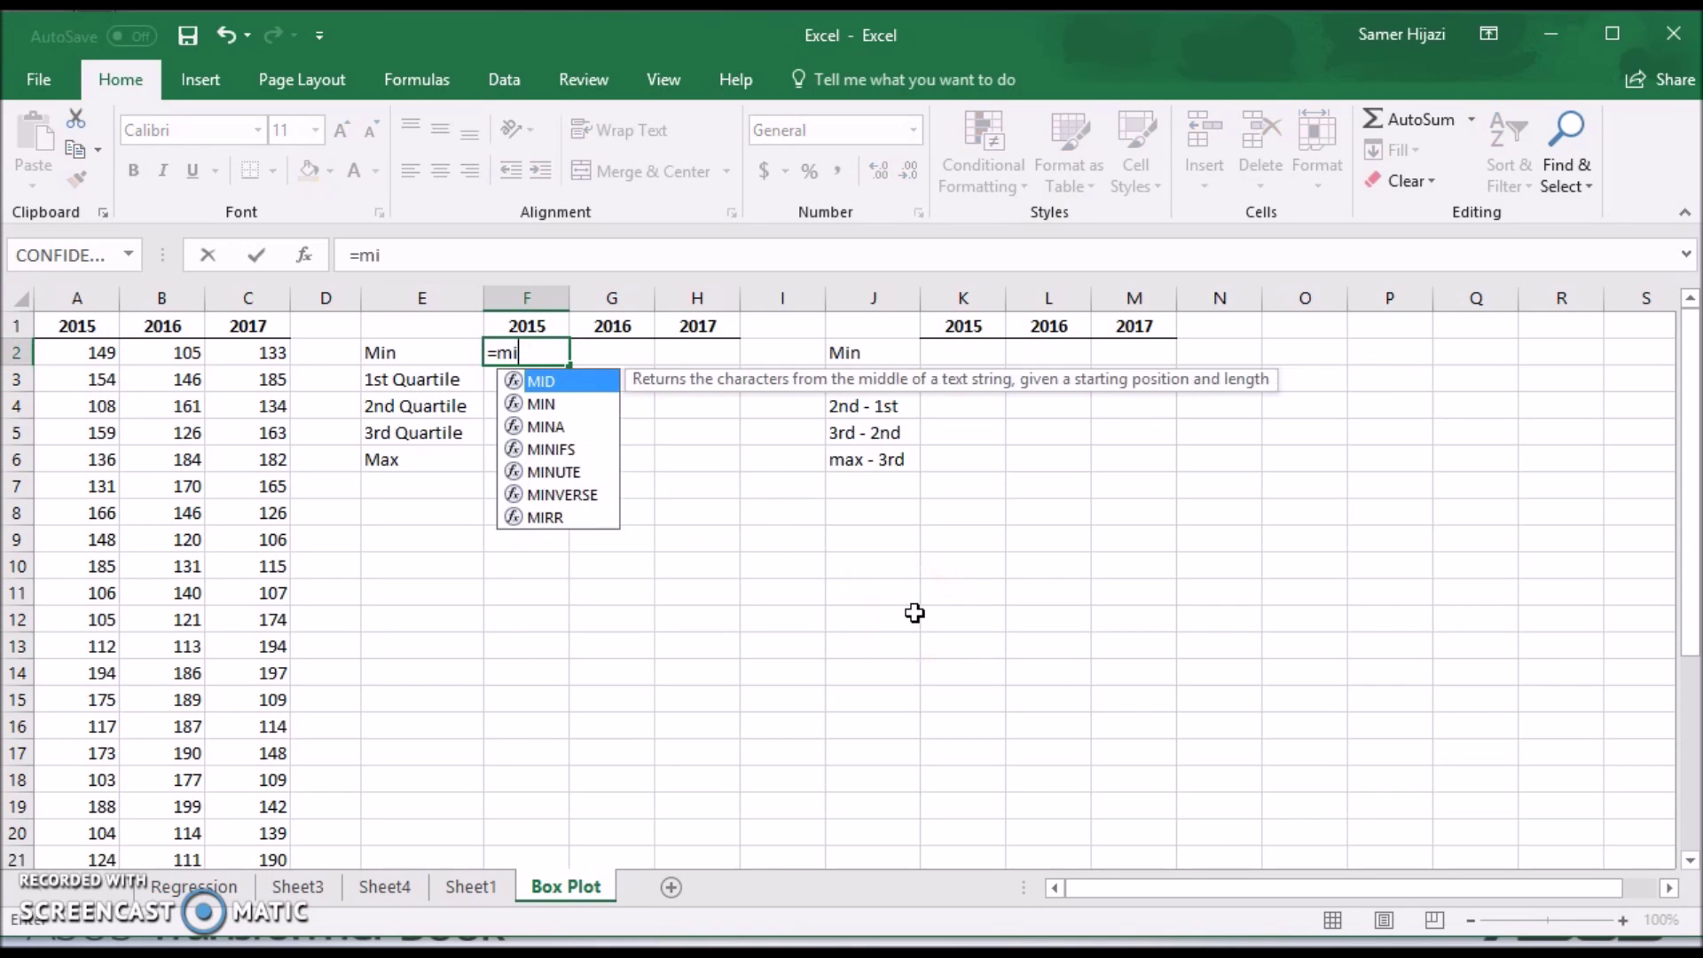
{"action": "type", "text": "n"}
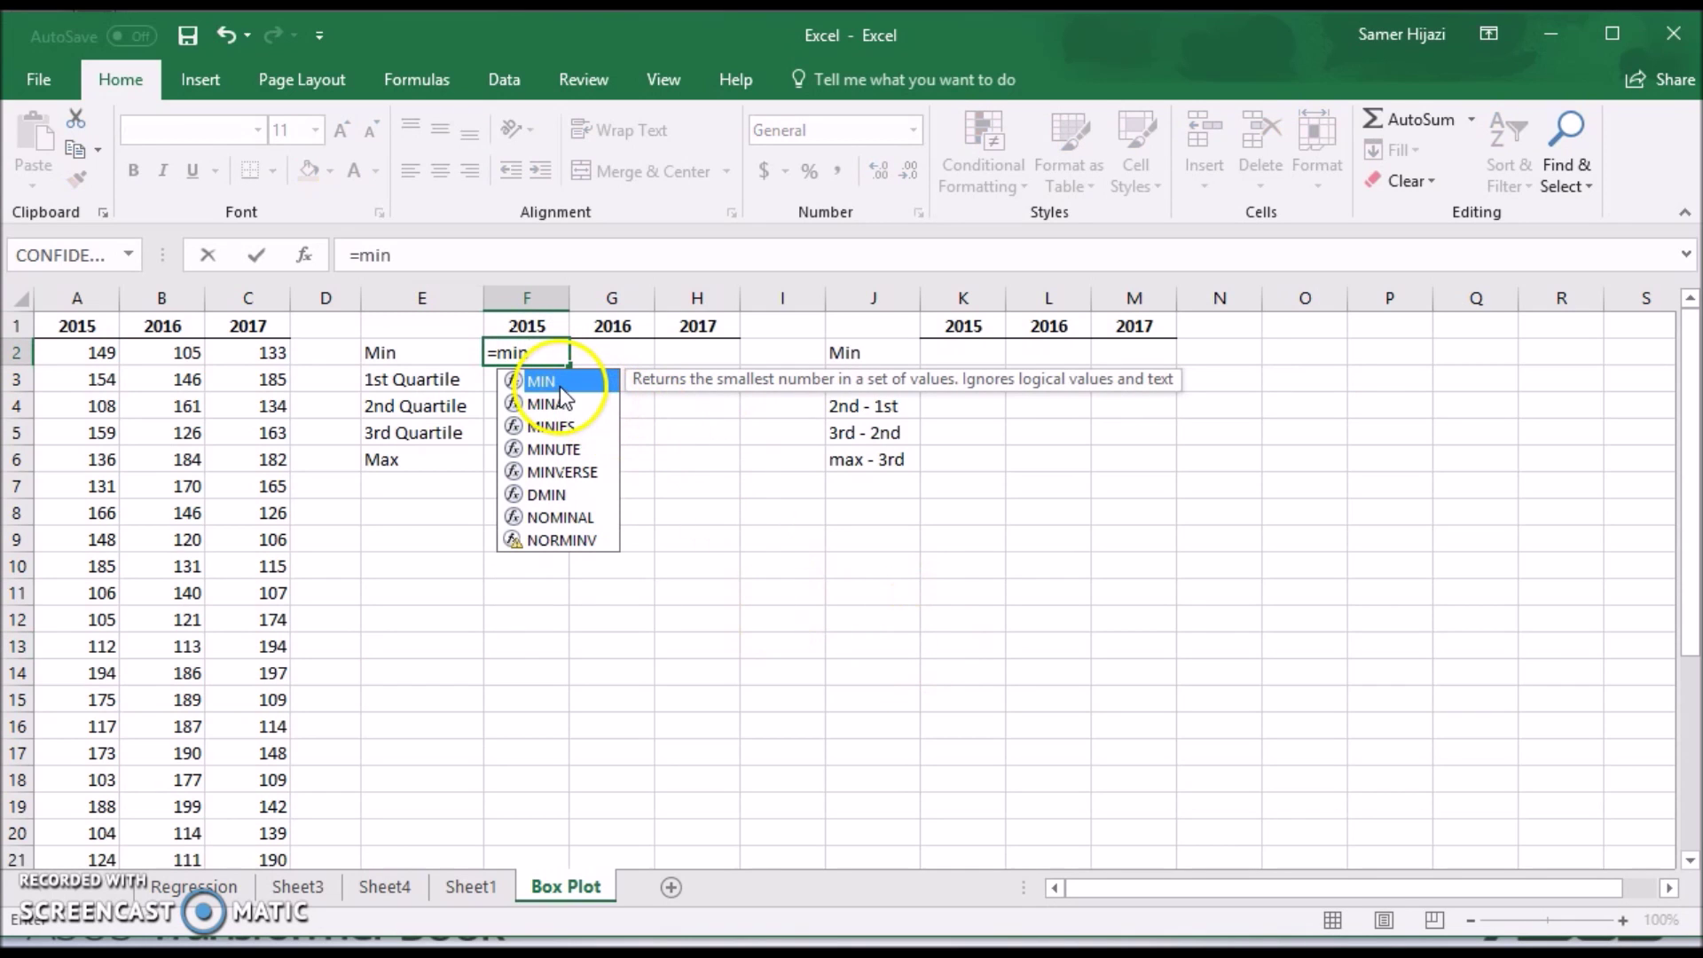
{"action": "double_click", "coordinate": [561, 385]}
{"action": "left_click_drag", "start_coordinate": [84, 352], "coordinate": [74, 807]}
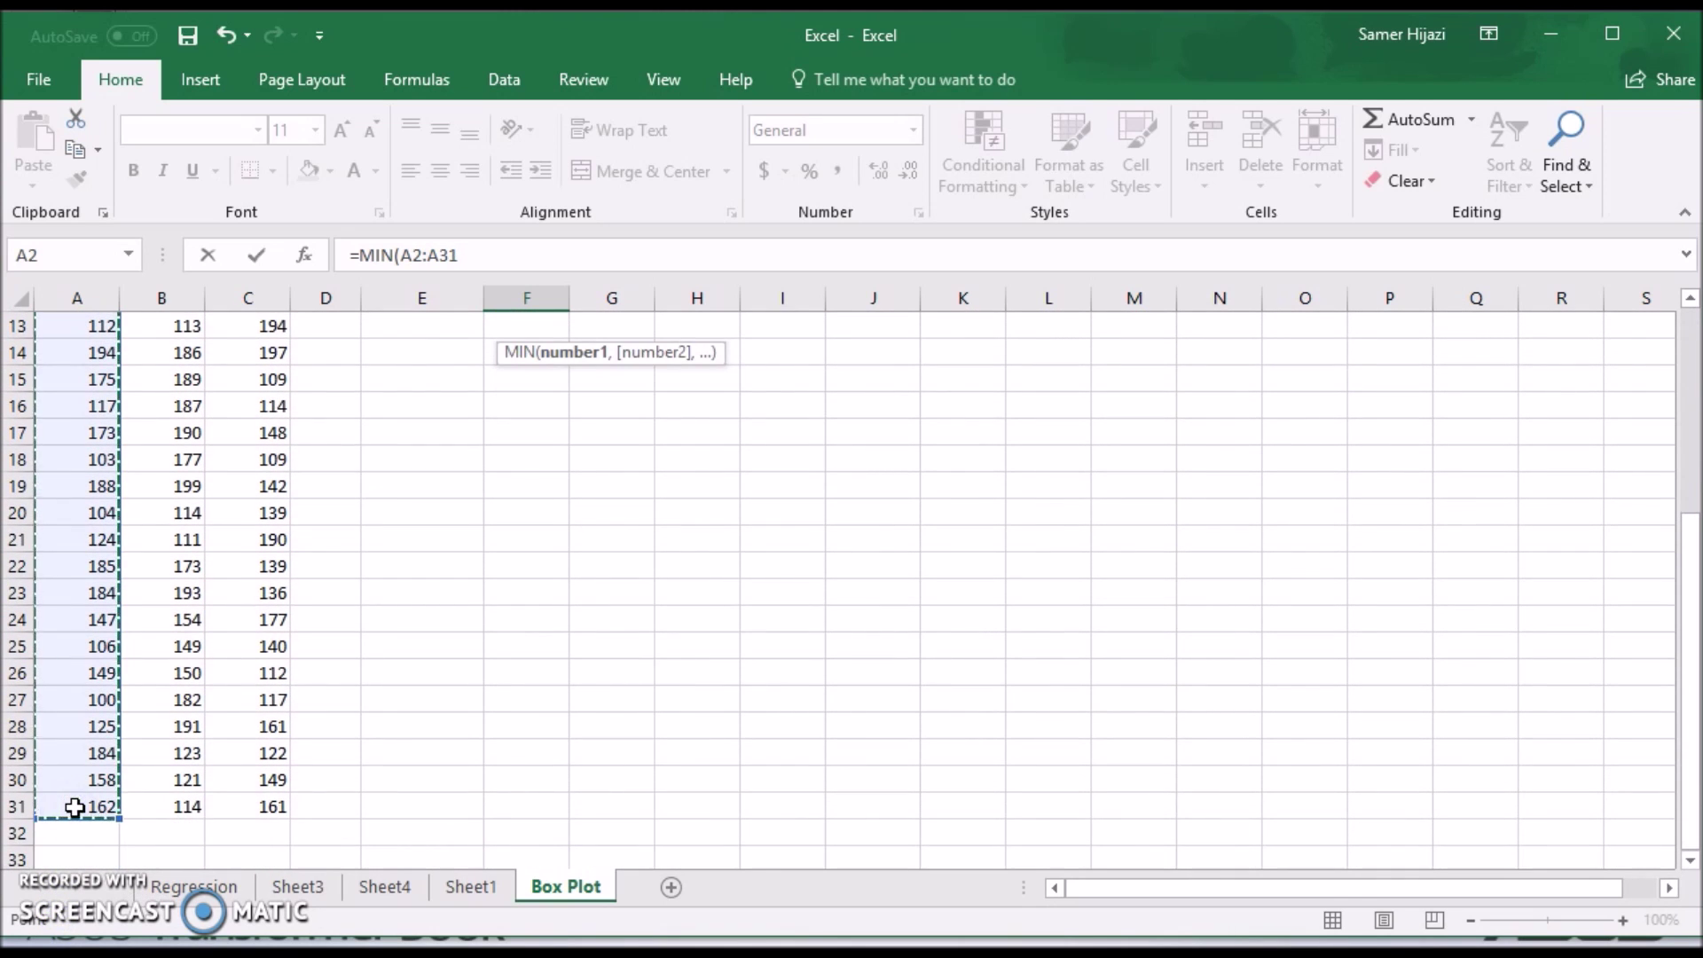
{"action": "key", "text": "Return"}
Step: Fill the MIN formula across to H2, giving 105 for 2016 and 106 for 2017
{"action": "scroll", "coordinate": [372, 621], "scroll_direction": "up", "scroll_amount": 1}
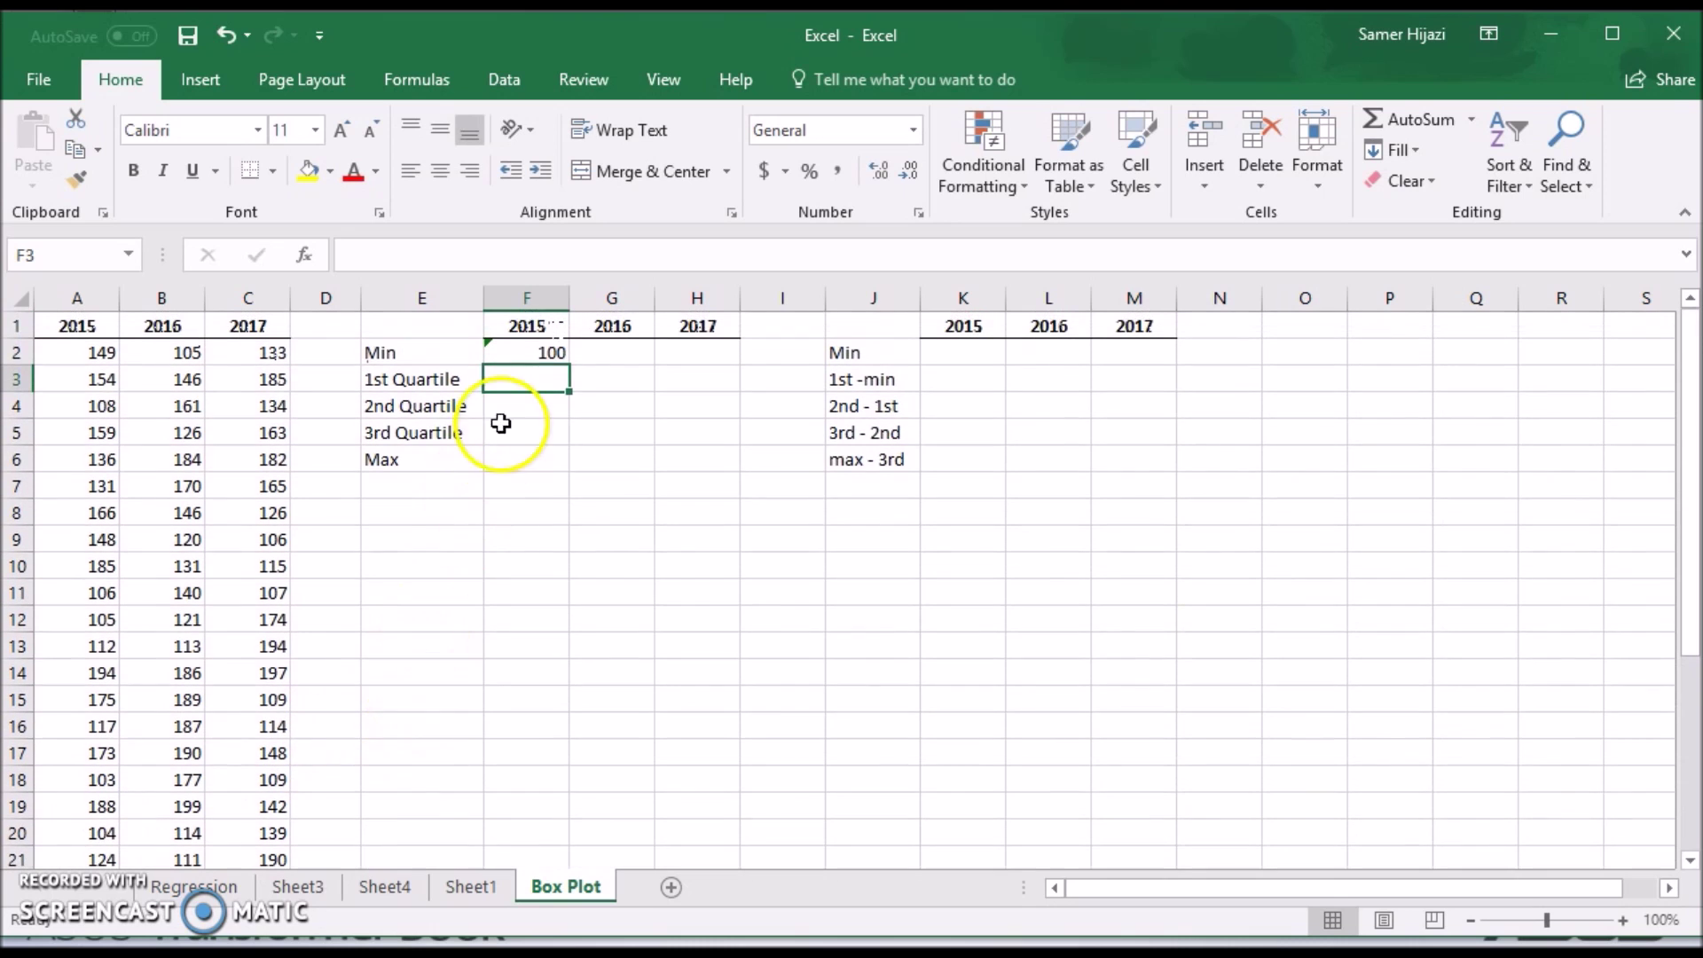
{"action": "left_click", "coordinate": [556, 352]}
{"action": "left_click_drag", "start_coordinate": [568, 363], "coordinate": [709, 368]}
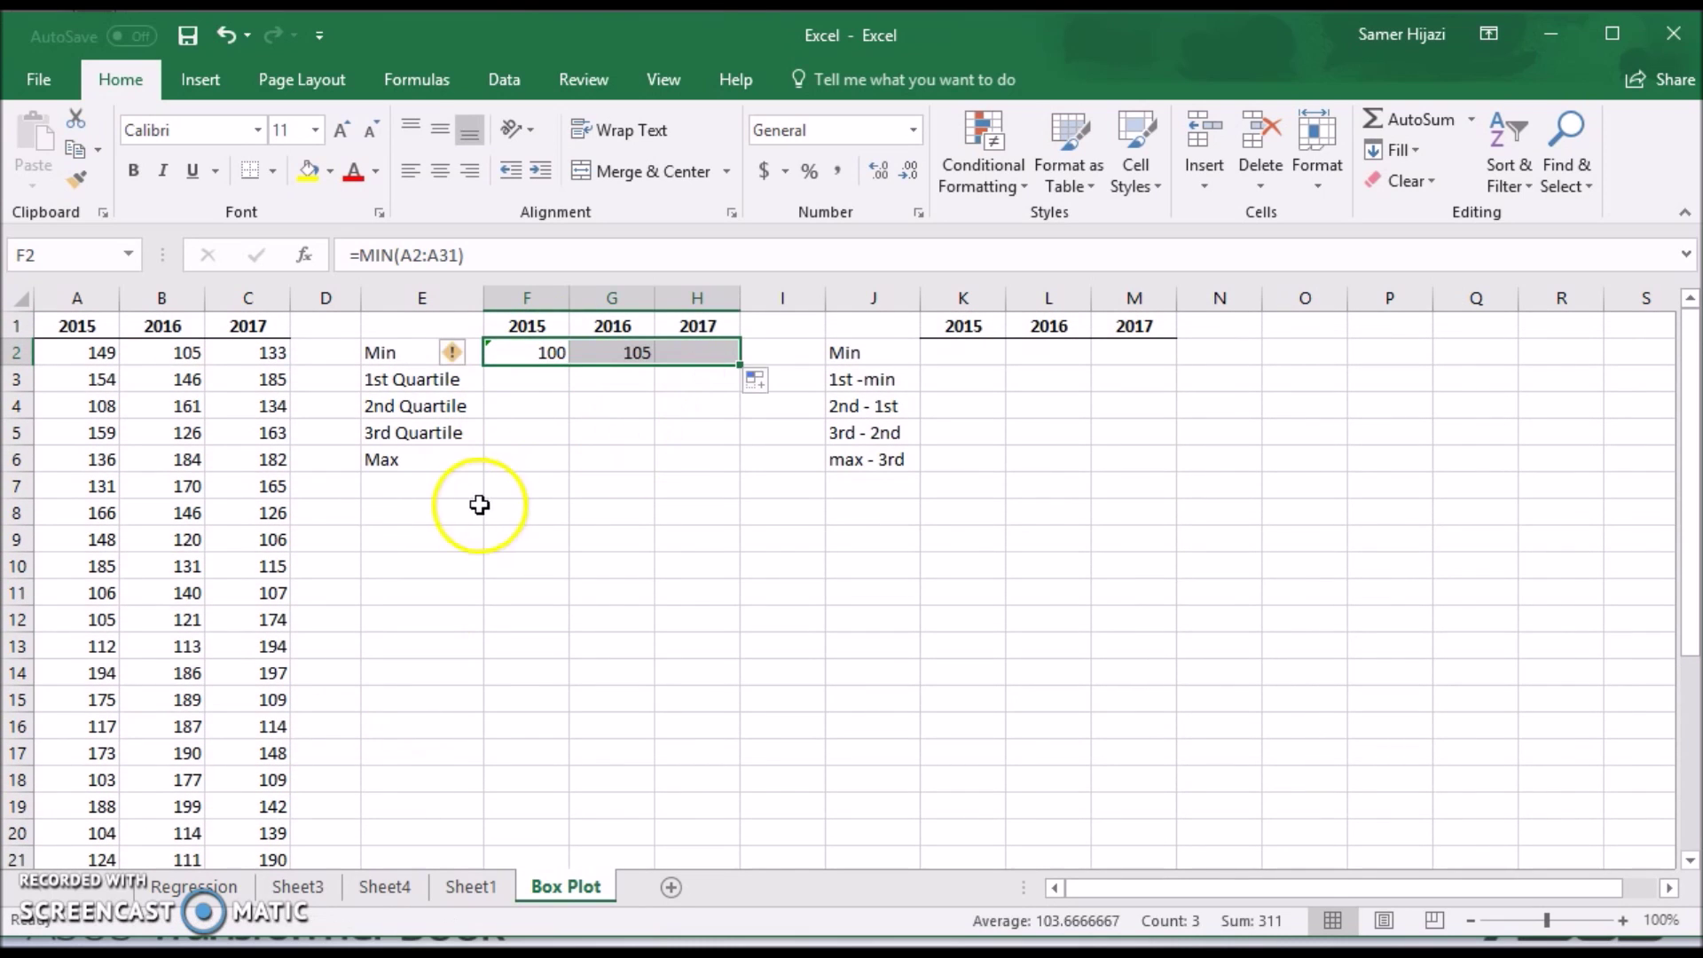
{"action": "left_click", "coordinate": [624, 354]}
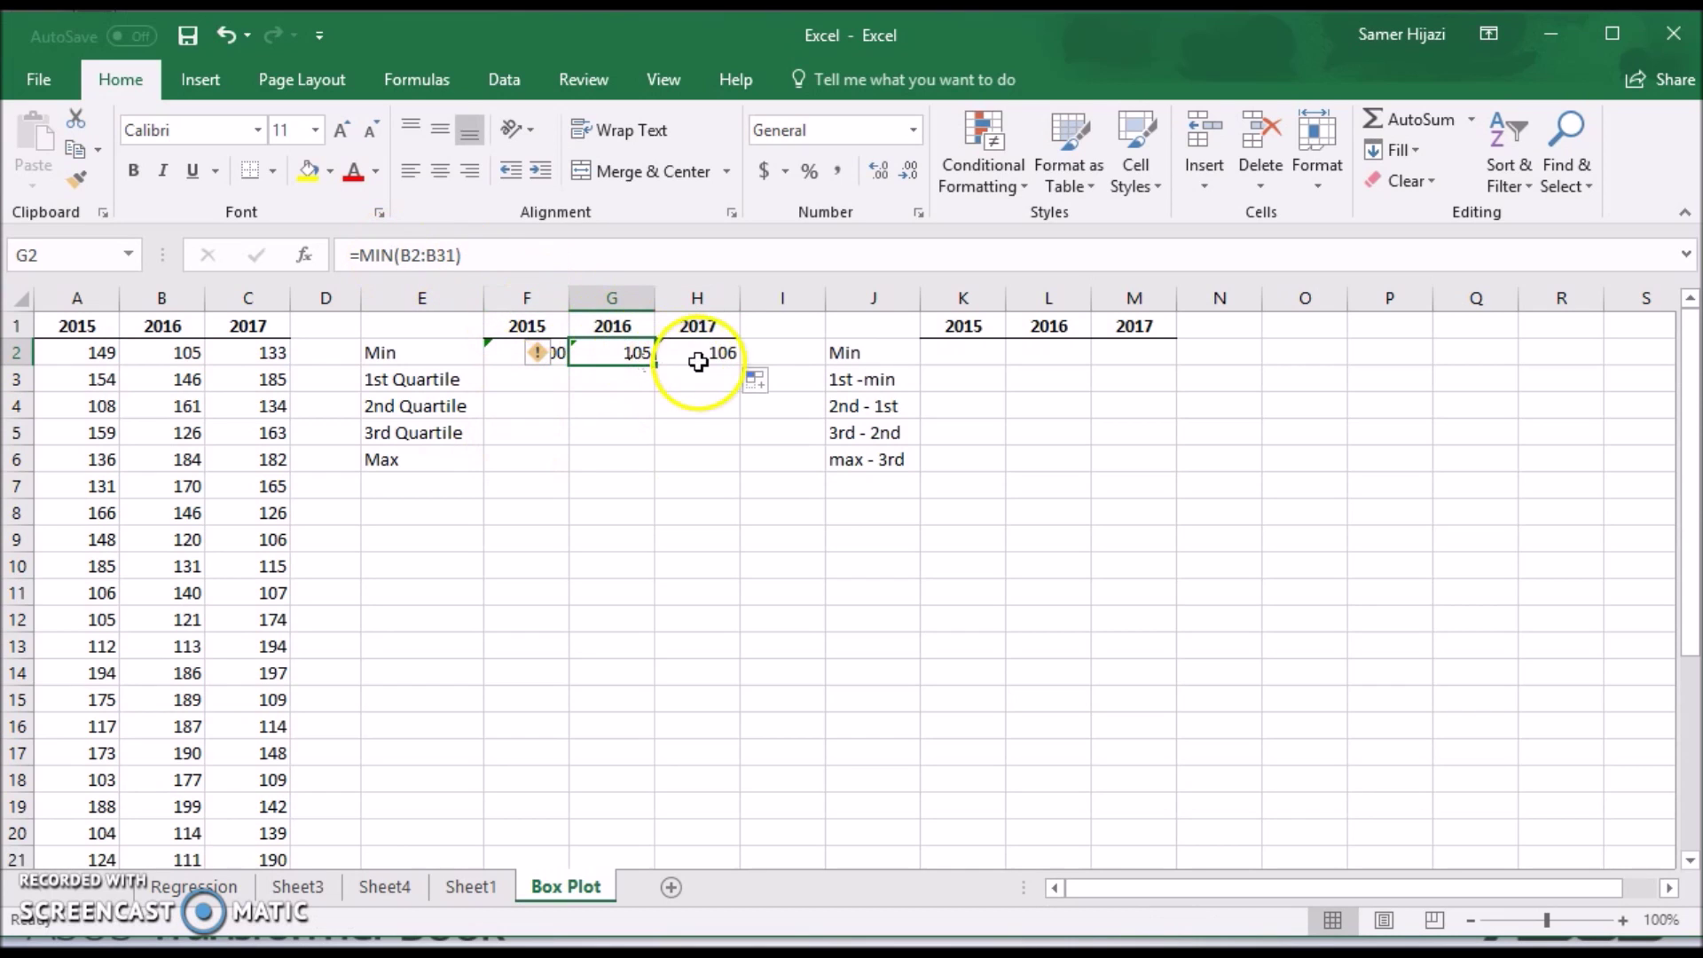
{"action": "left_click", "coordinate": [691, 361]}
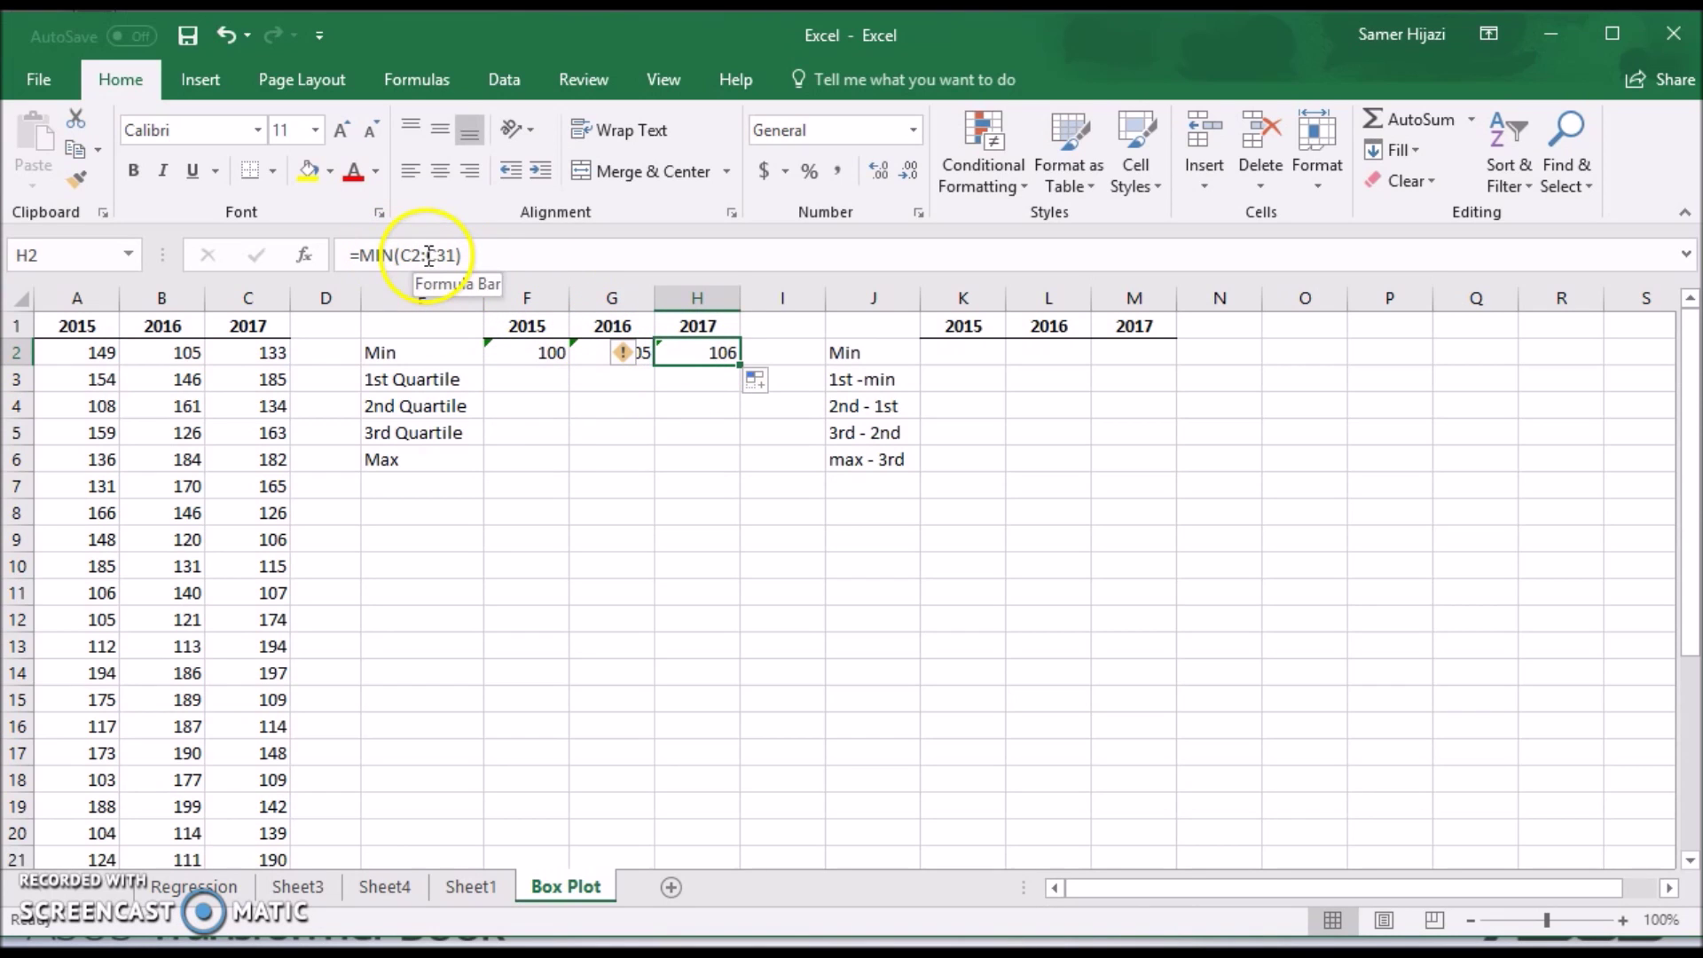
{"action": "left_click", "coordinate": [517, 374]}
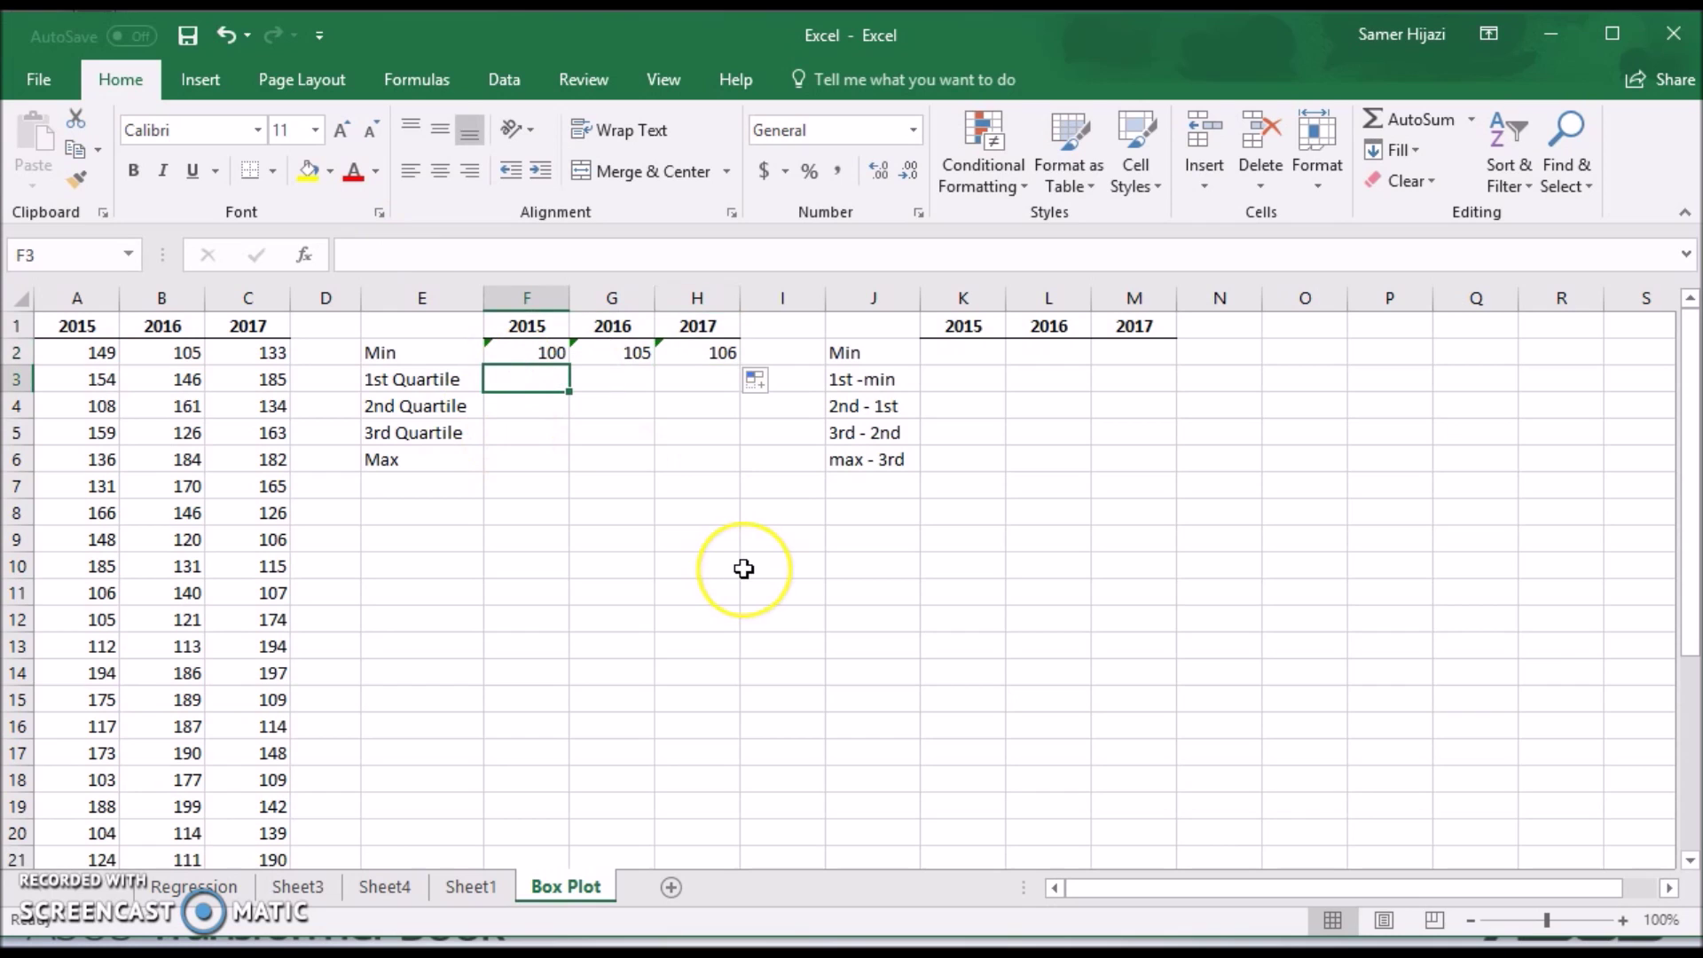
Step: Enter =QUARTILE.EXC(A2:A31,1) in F3 for 2015's first quartile
{"action": "type", "text": "="}
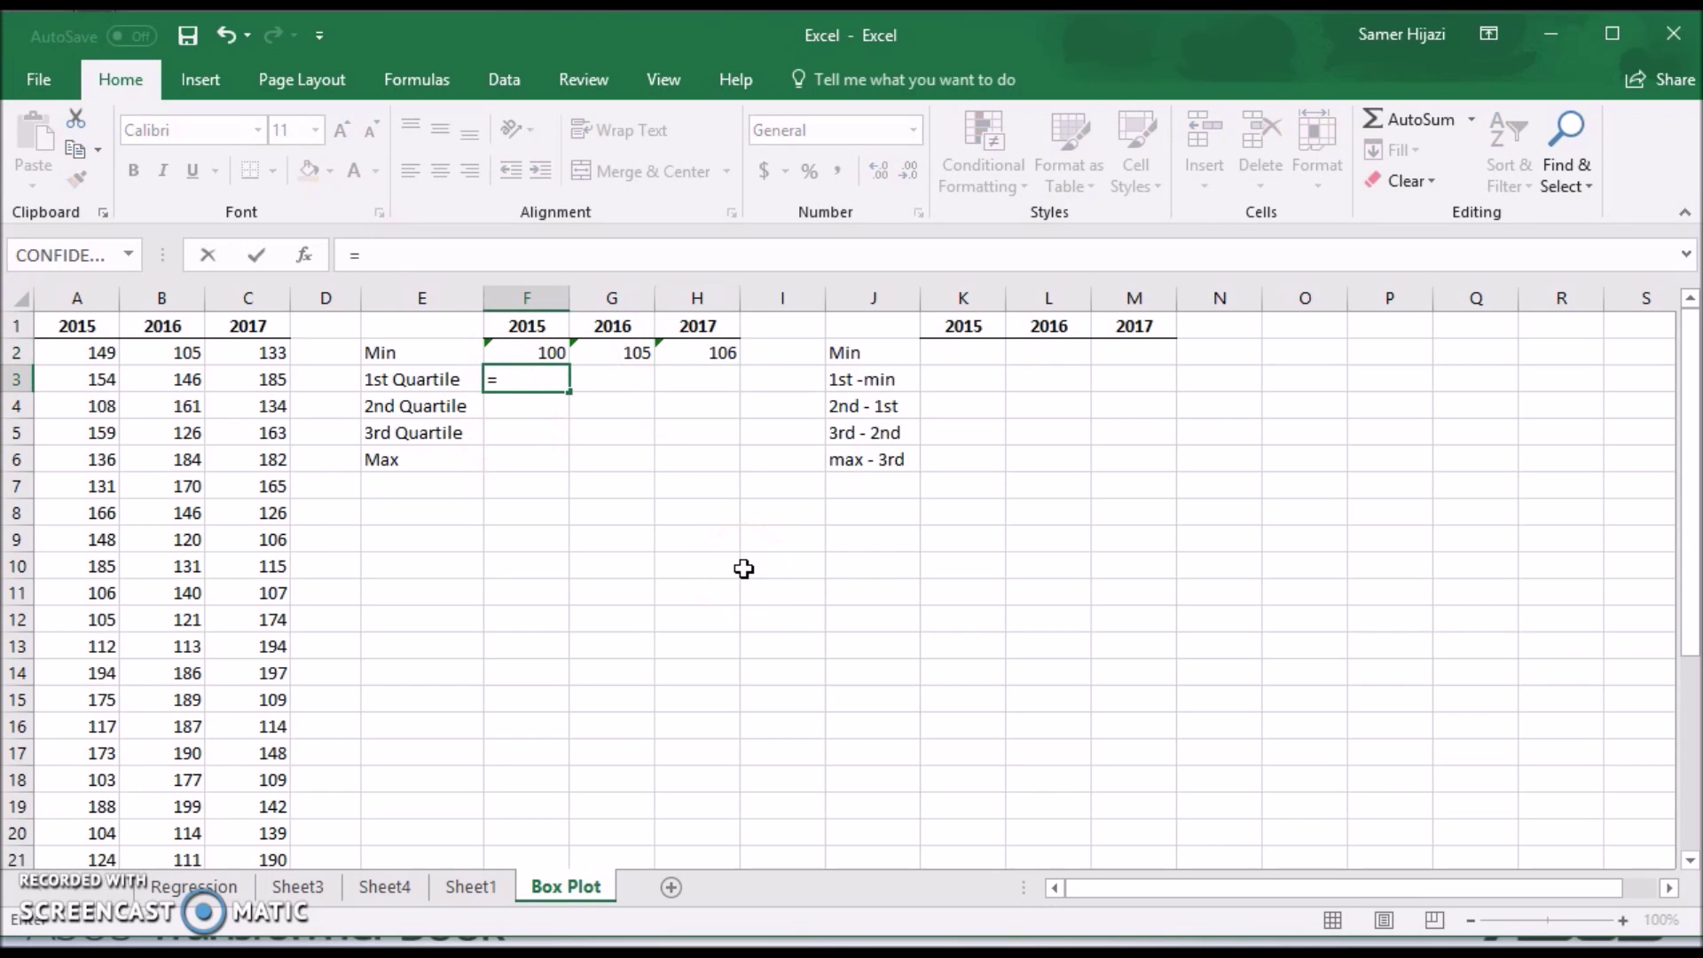
{"action": "type", "text": "qua"}
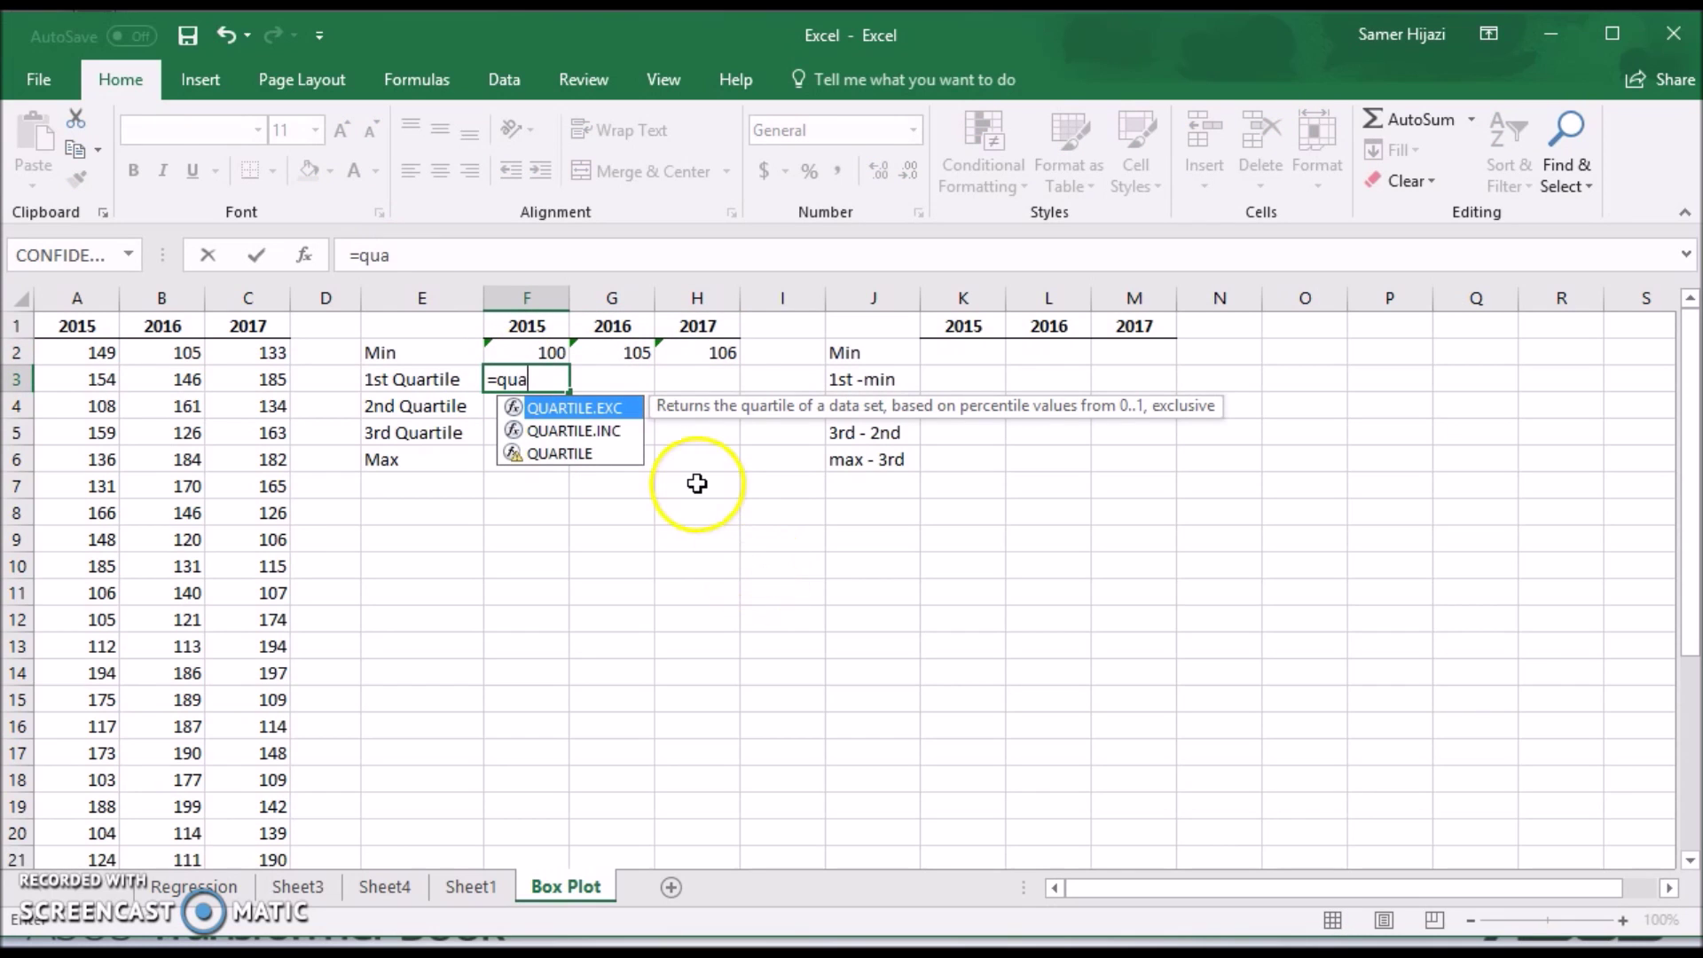
{"action": "double_click", "coordinate": [591, 417]}
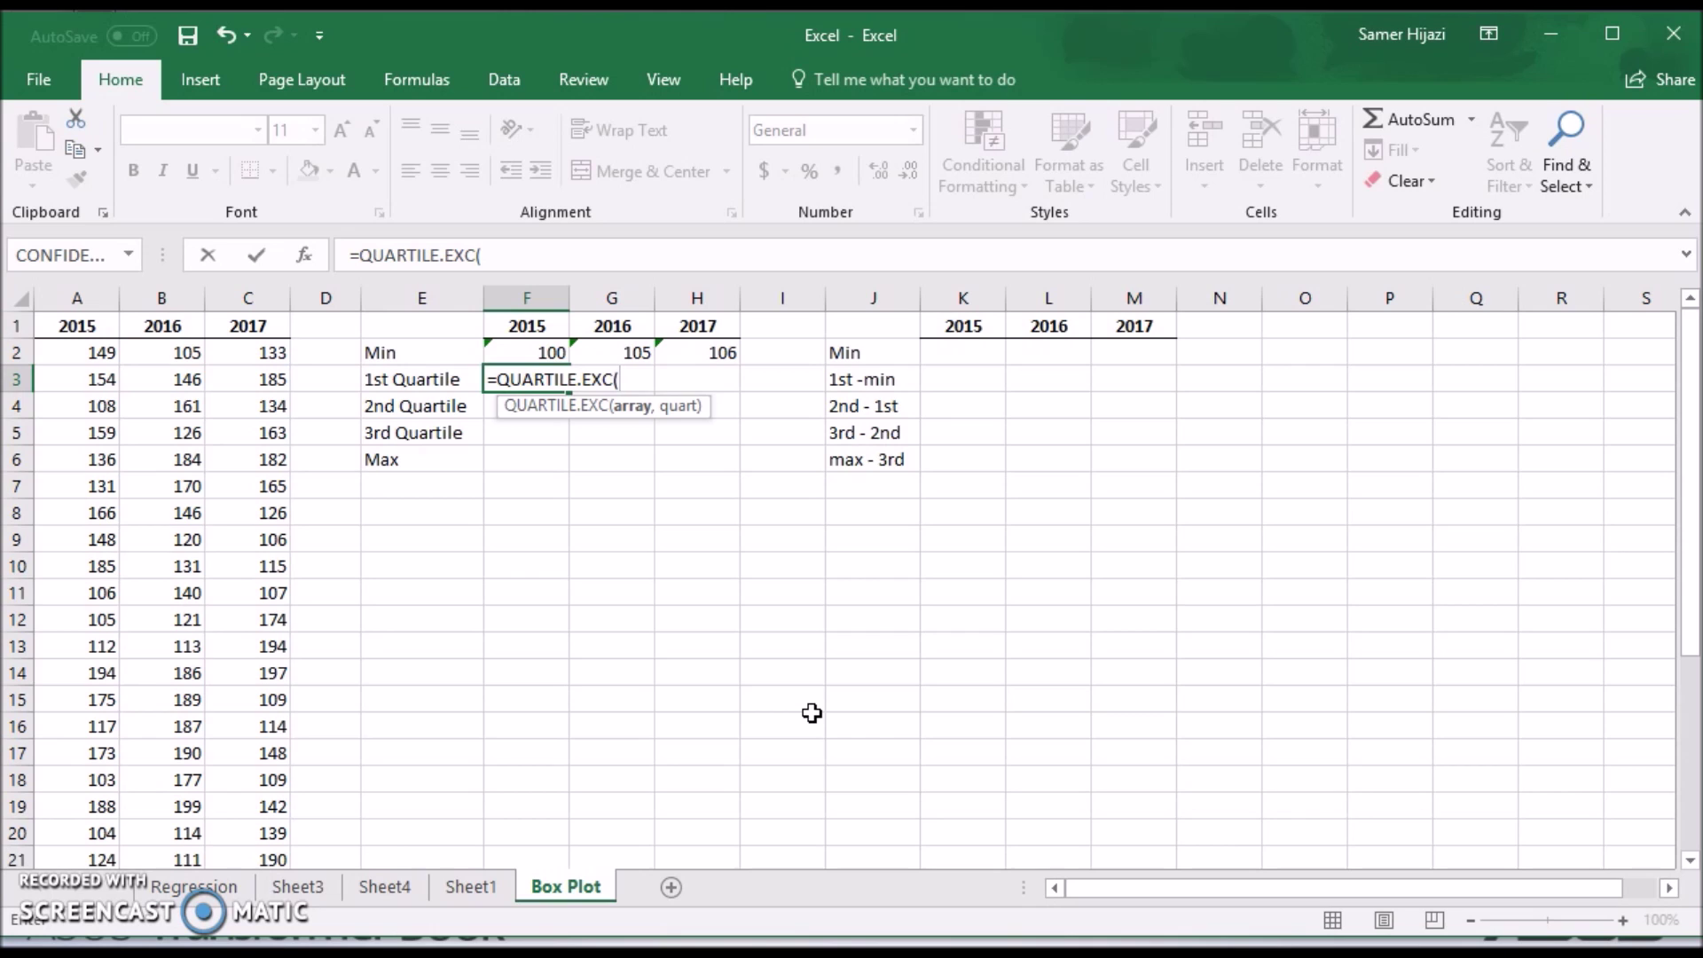
{"action": "type", "text": "A2"}
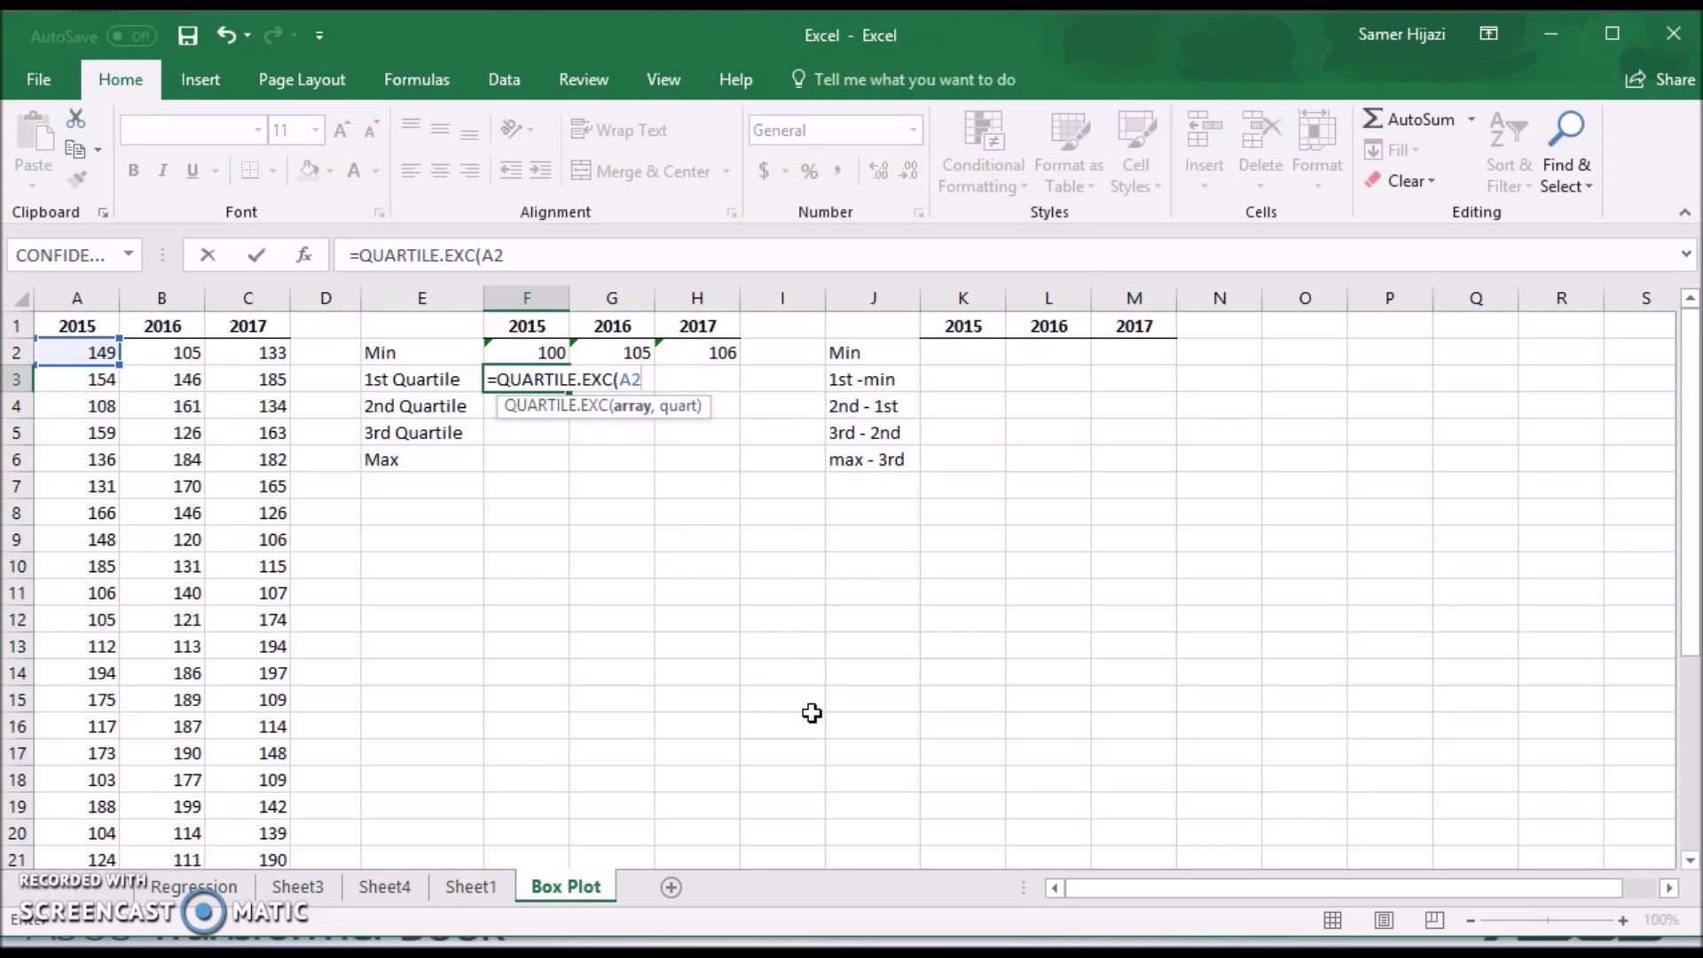
{"action": "type", "text": ":A3"}
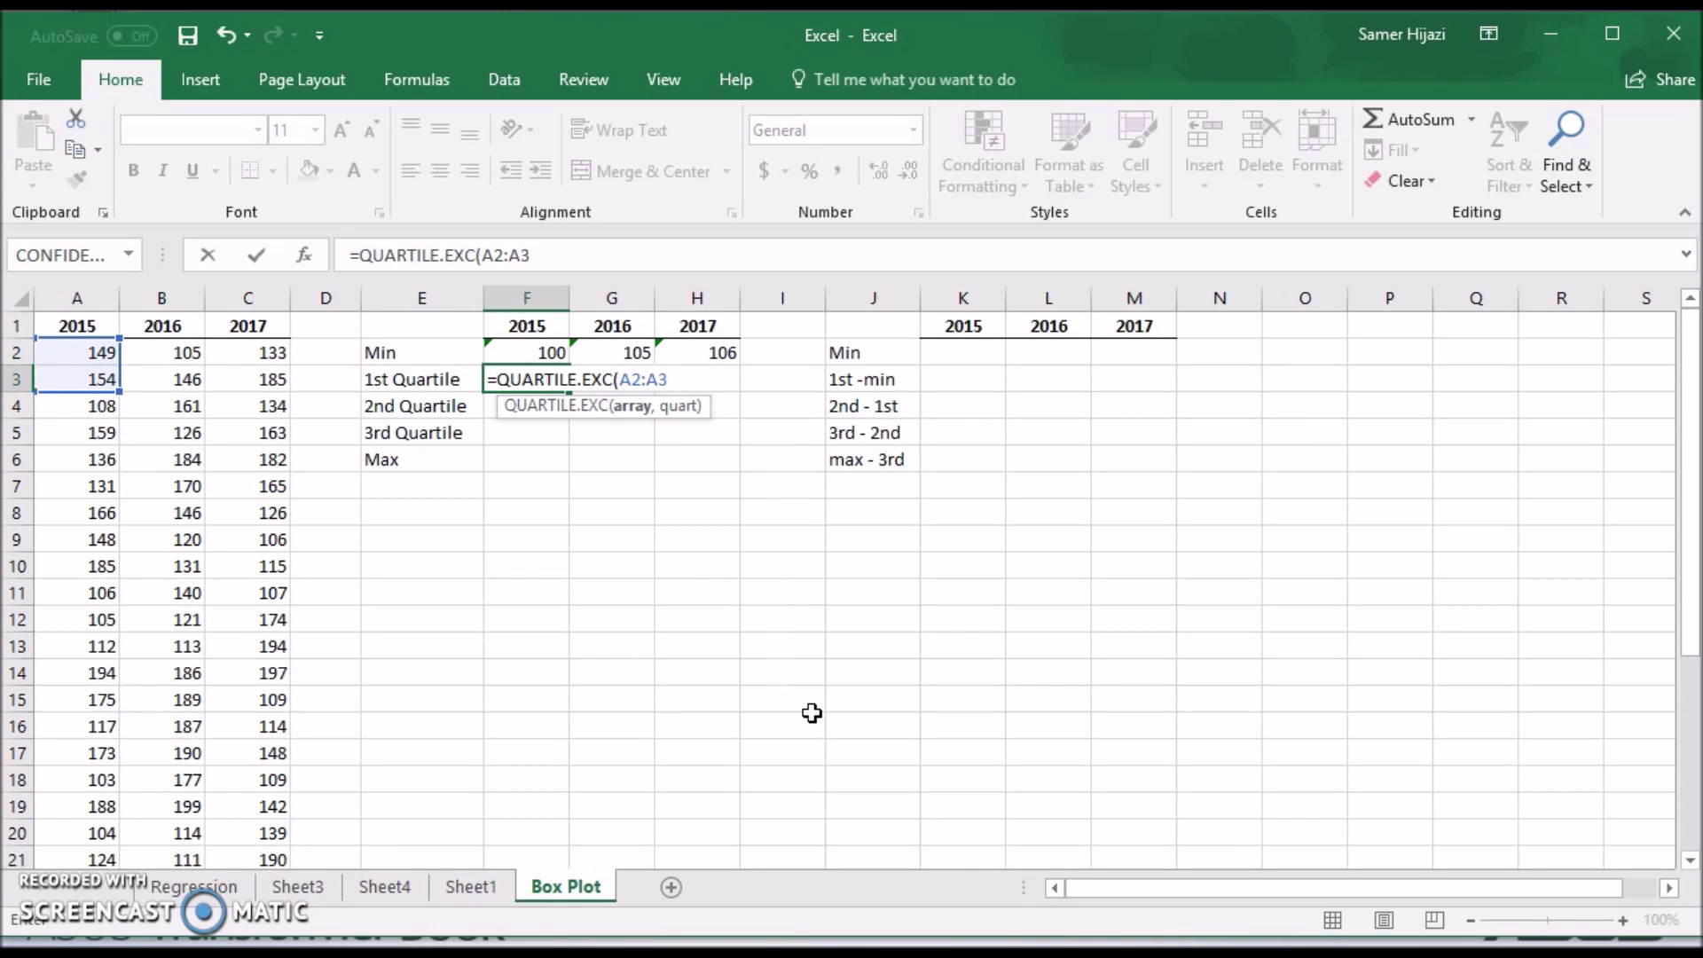
{"action": "type", "text": "1,111"}
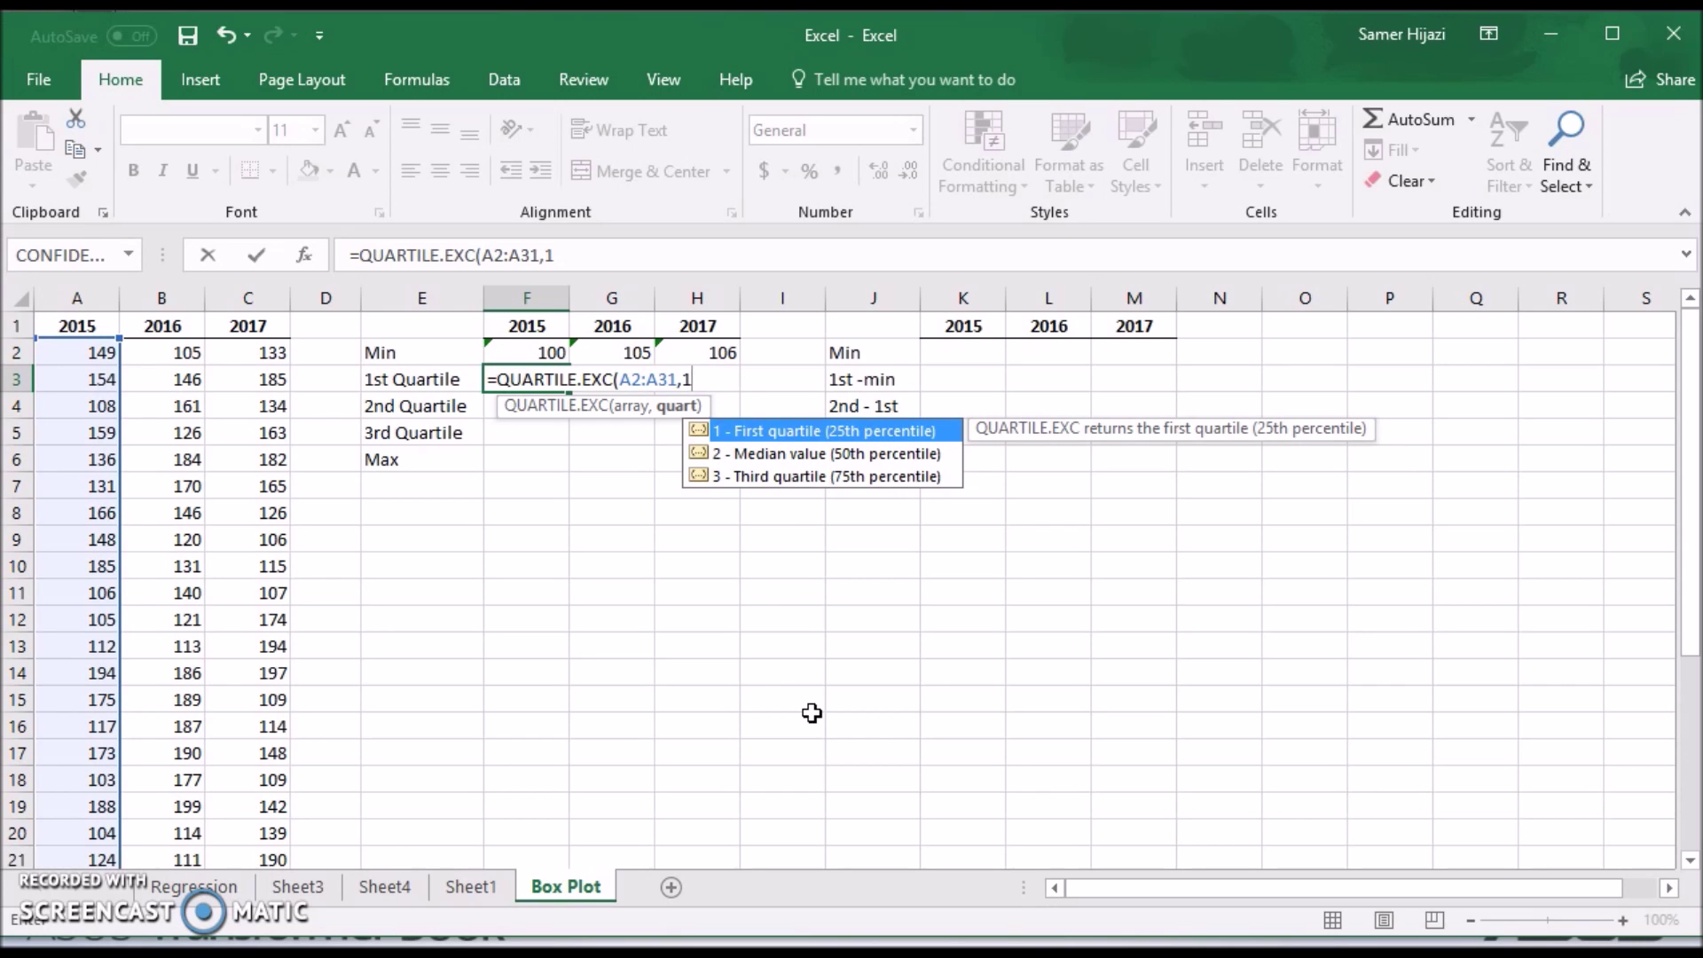
{"action": "key", "text": "Return"}
Step: Enter =QUARTILE.EXC(A2:A31,2) in F4 for the 2015 median
{"action": "type", "text": "=w"}
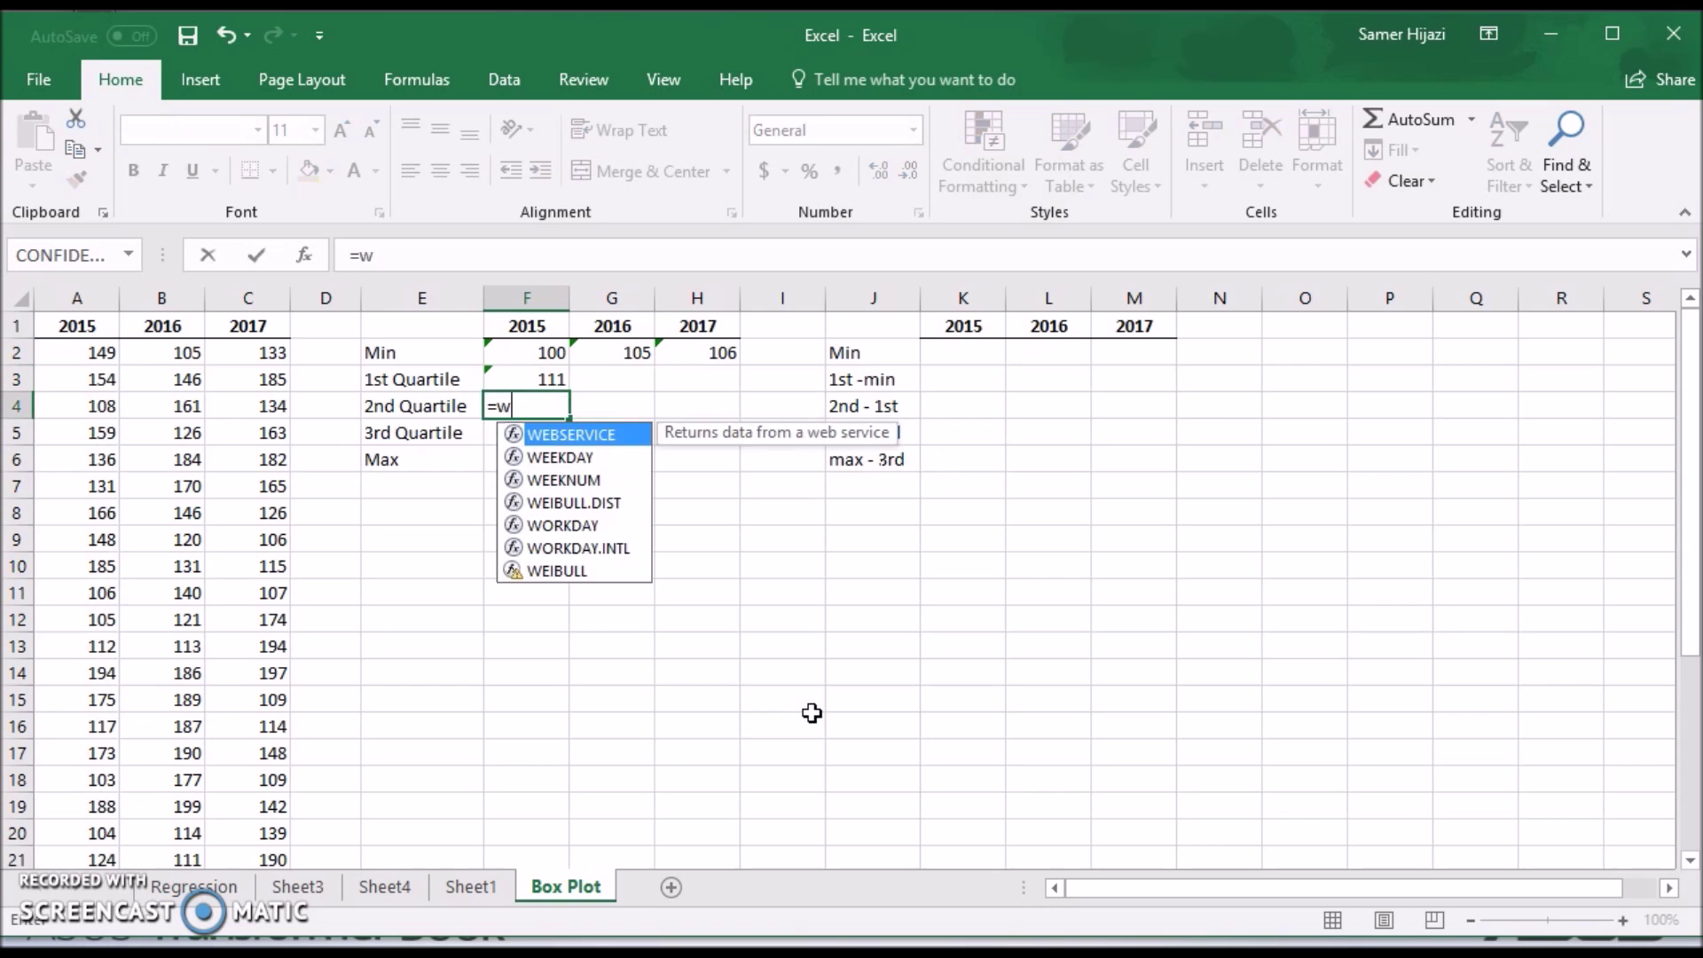
{"action": "key", "text": "BackSpace"}
{"action": "type", "text": "qu"}
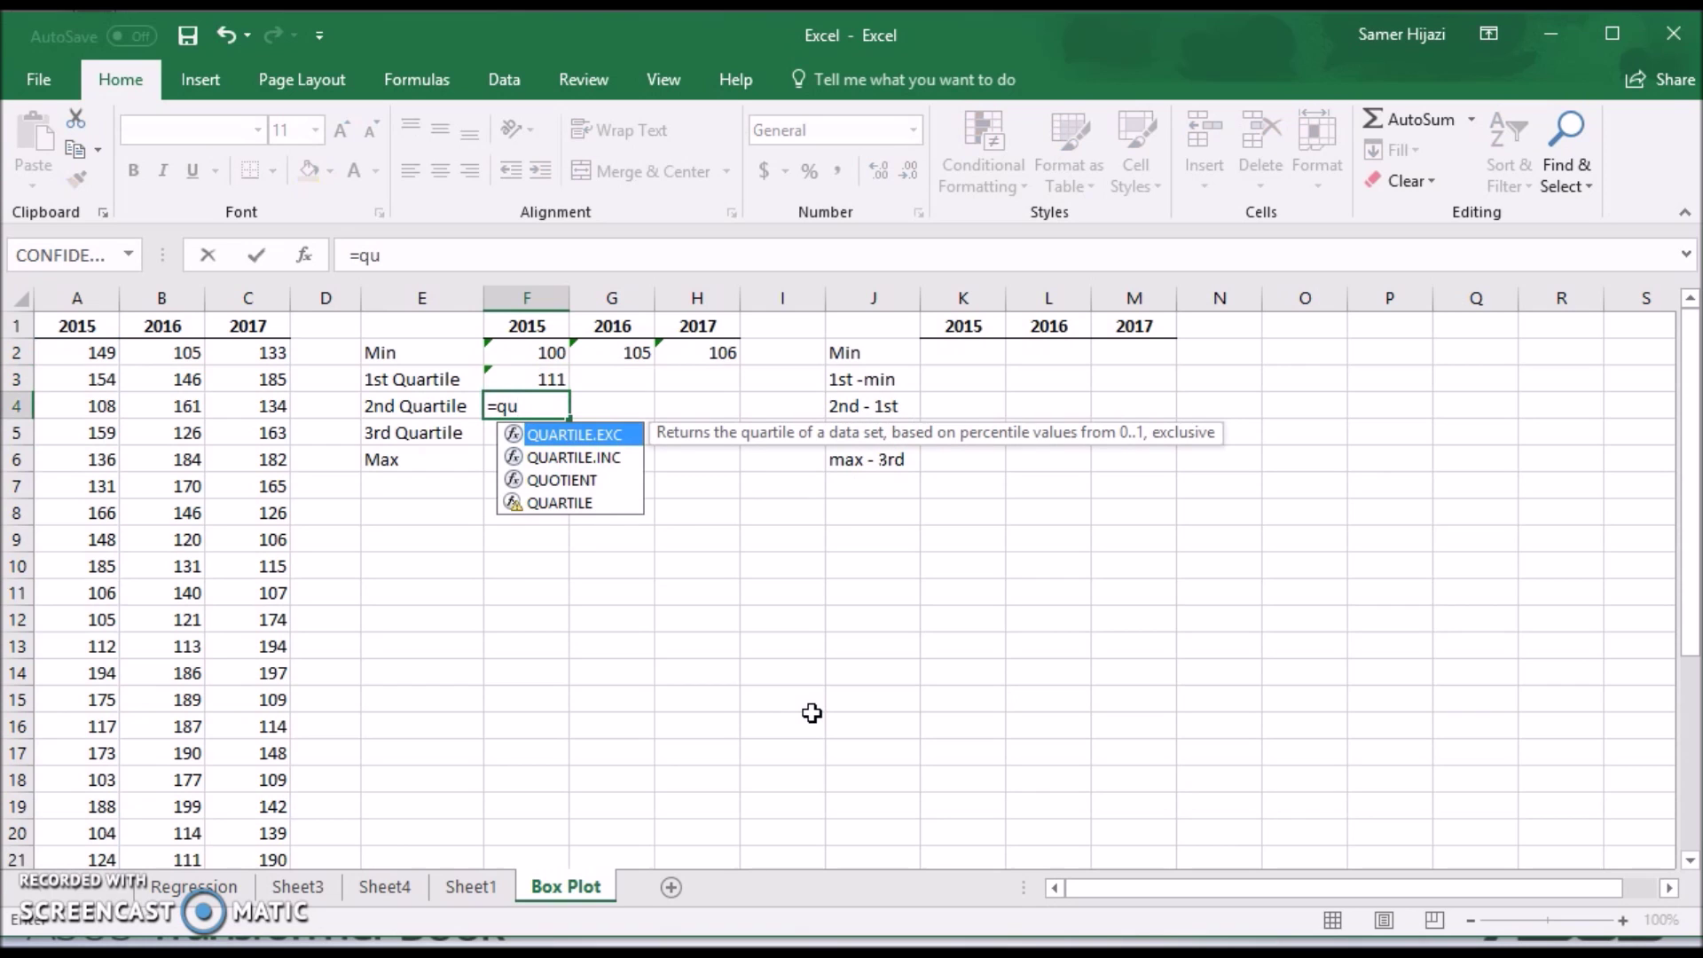
{"action": "double_click", "coordinate": [572, 427]}
{"action": "type", "text": "A2:a31"}
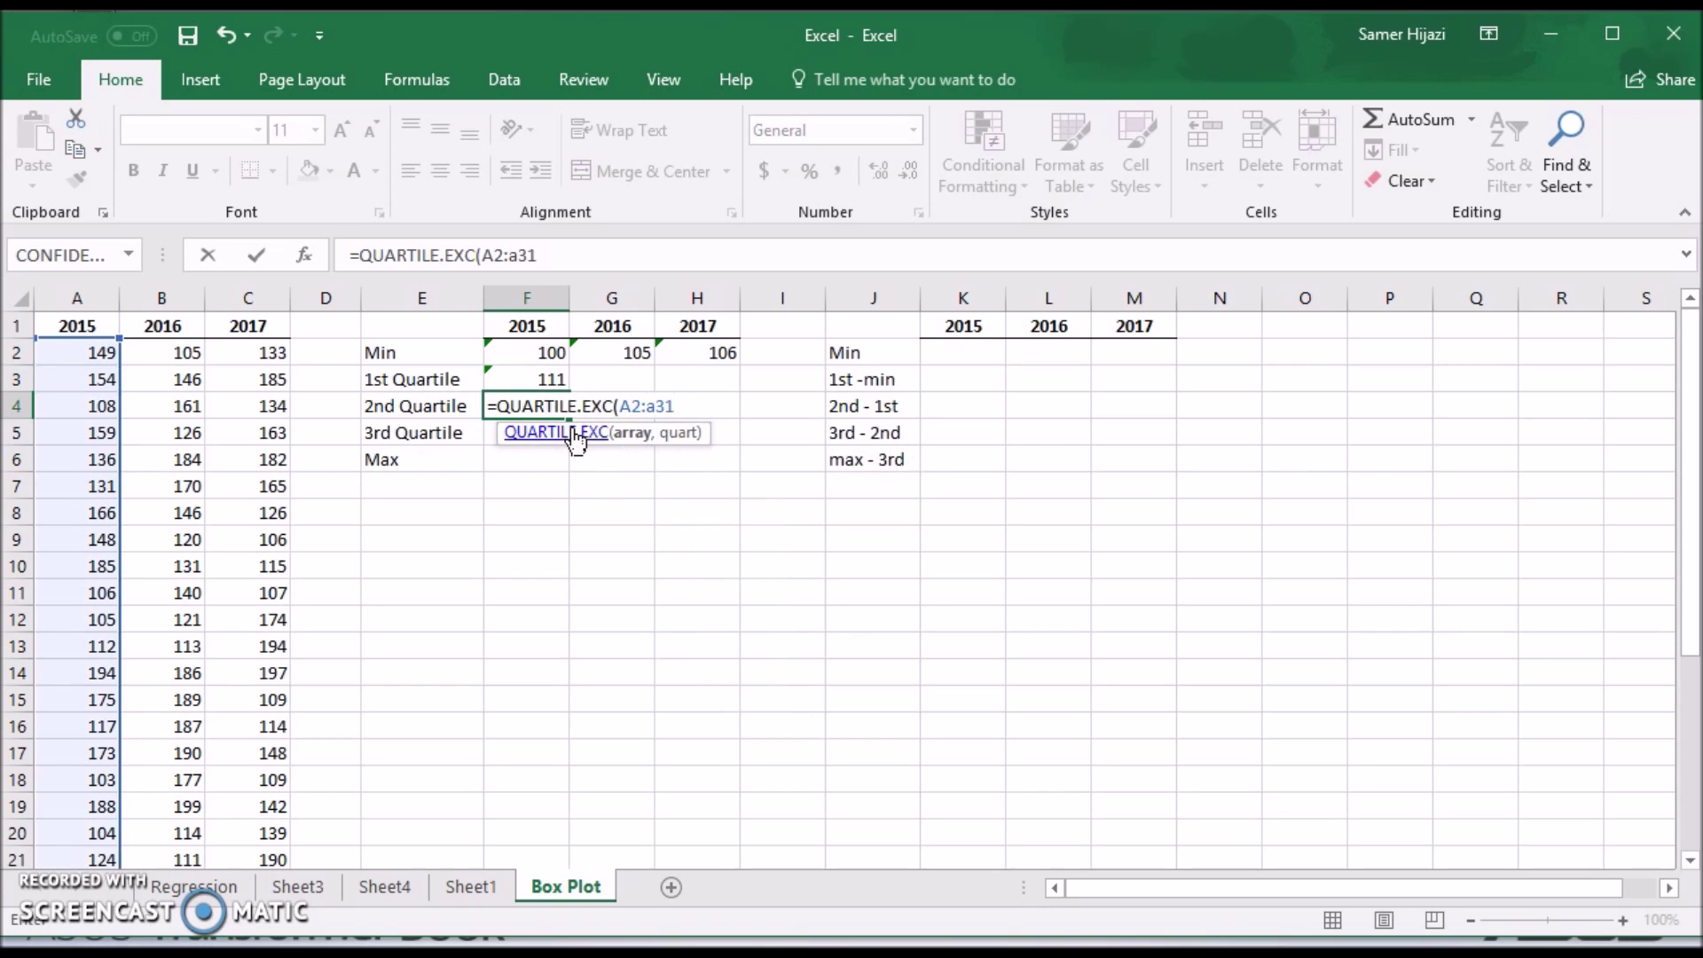
{"action": "type", "text": ",2"}
{"action": "key", "text": "Return"}
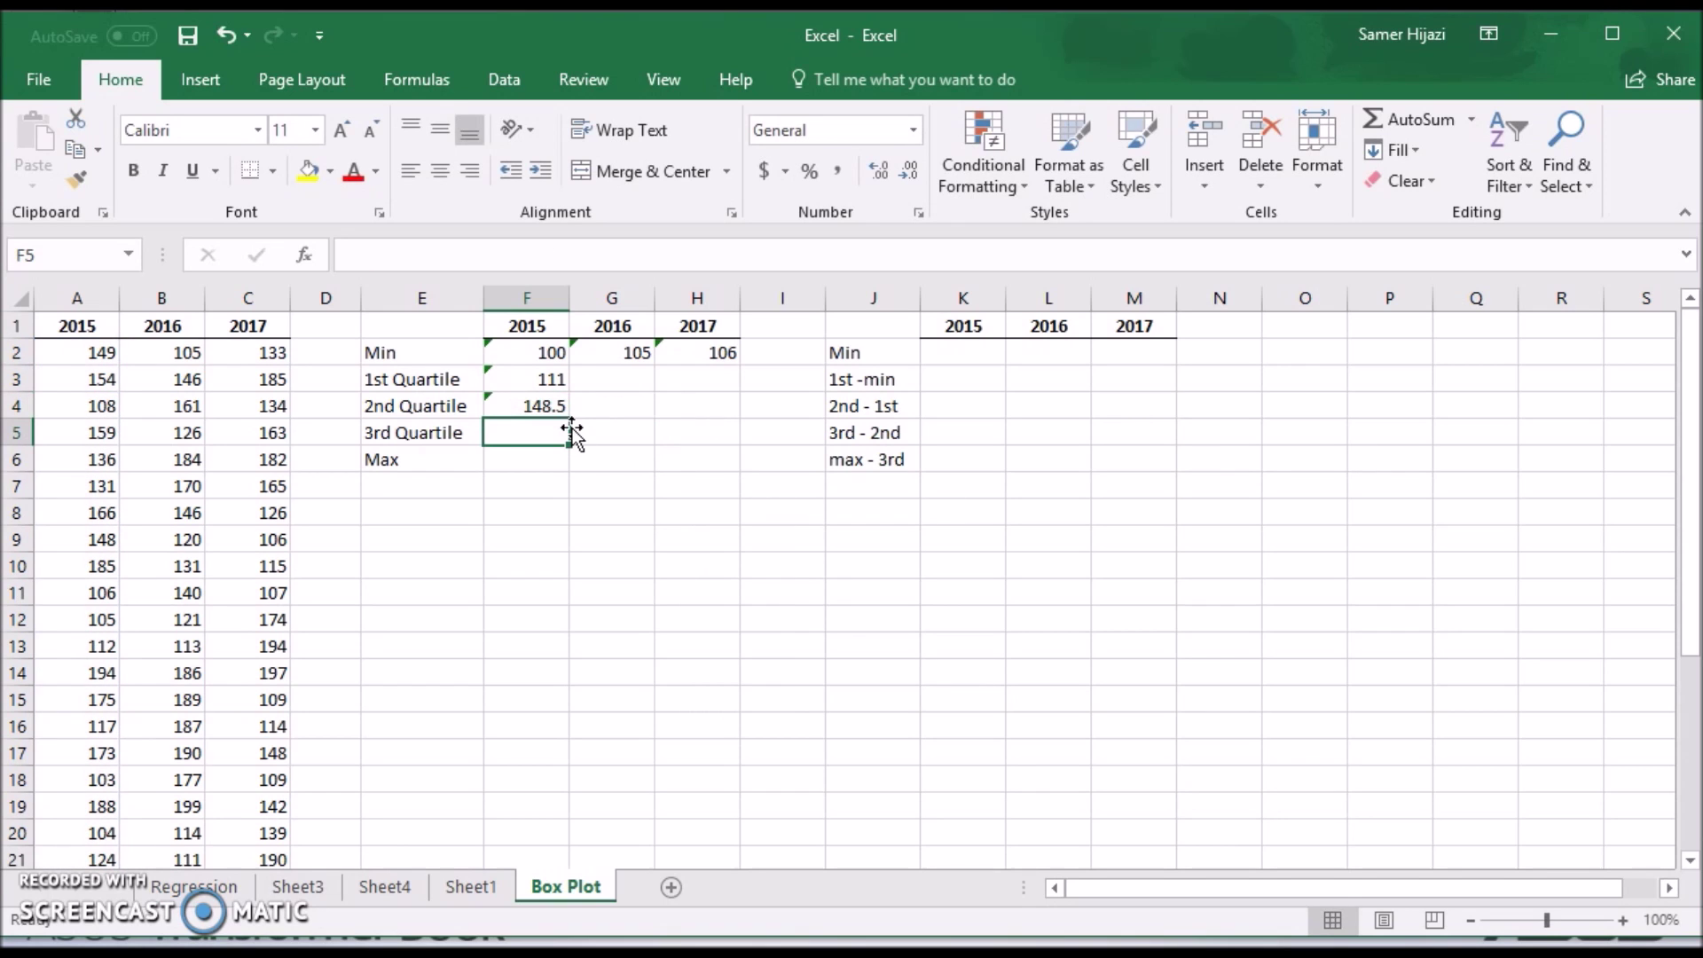
Step: Enter =QUARTILE.EXC(A2:A31,3) in F5 and =MAX(A2:A31) in F6
{"action": "type", "text": "=q"}
{"action": "double_click", "coordinate": [625, 463]}
{"action": "type", "text": "A2:a31"}
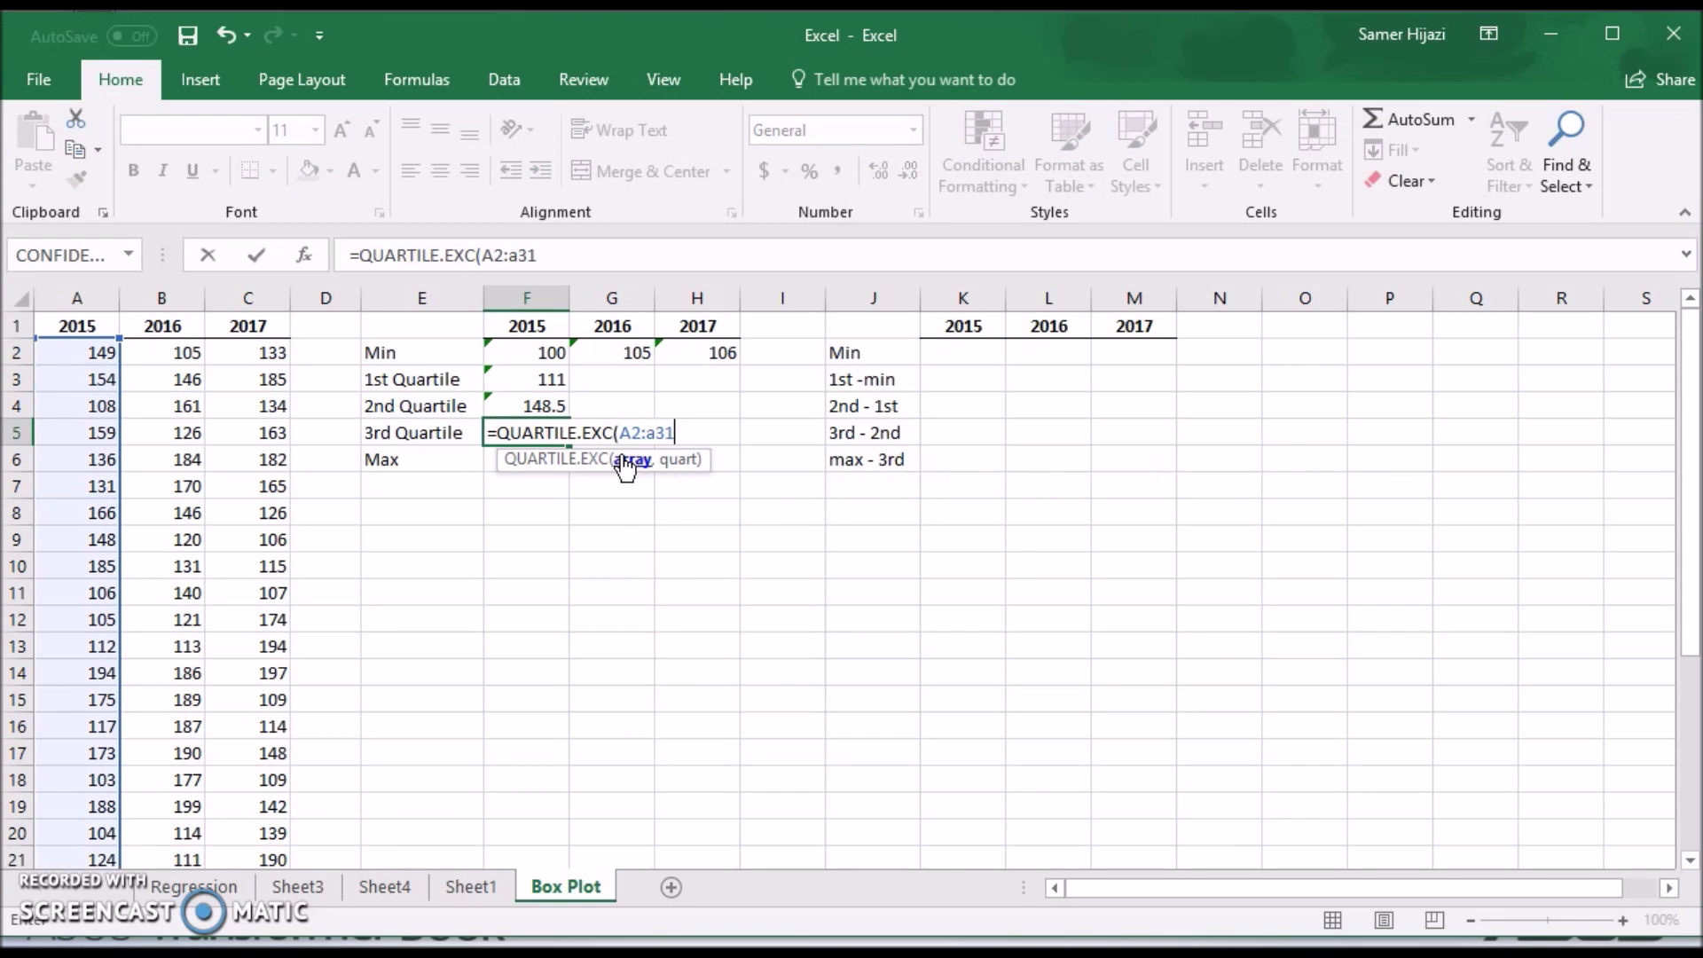
{"action": "type", "text": ",3"}
{"action": "key", "text": "Return"}
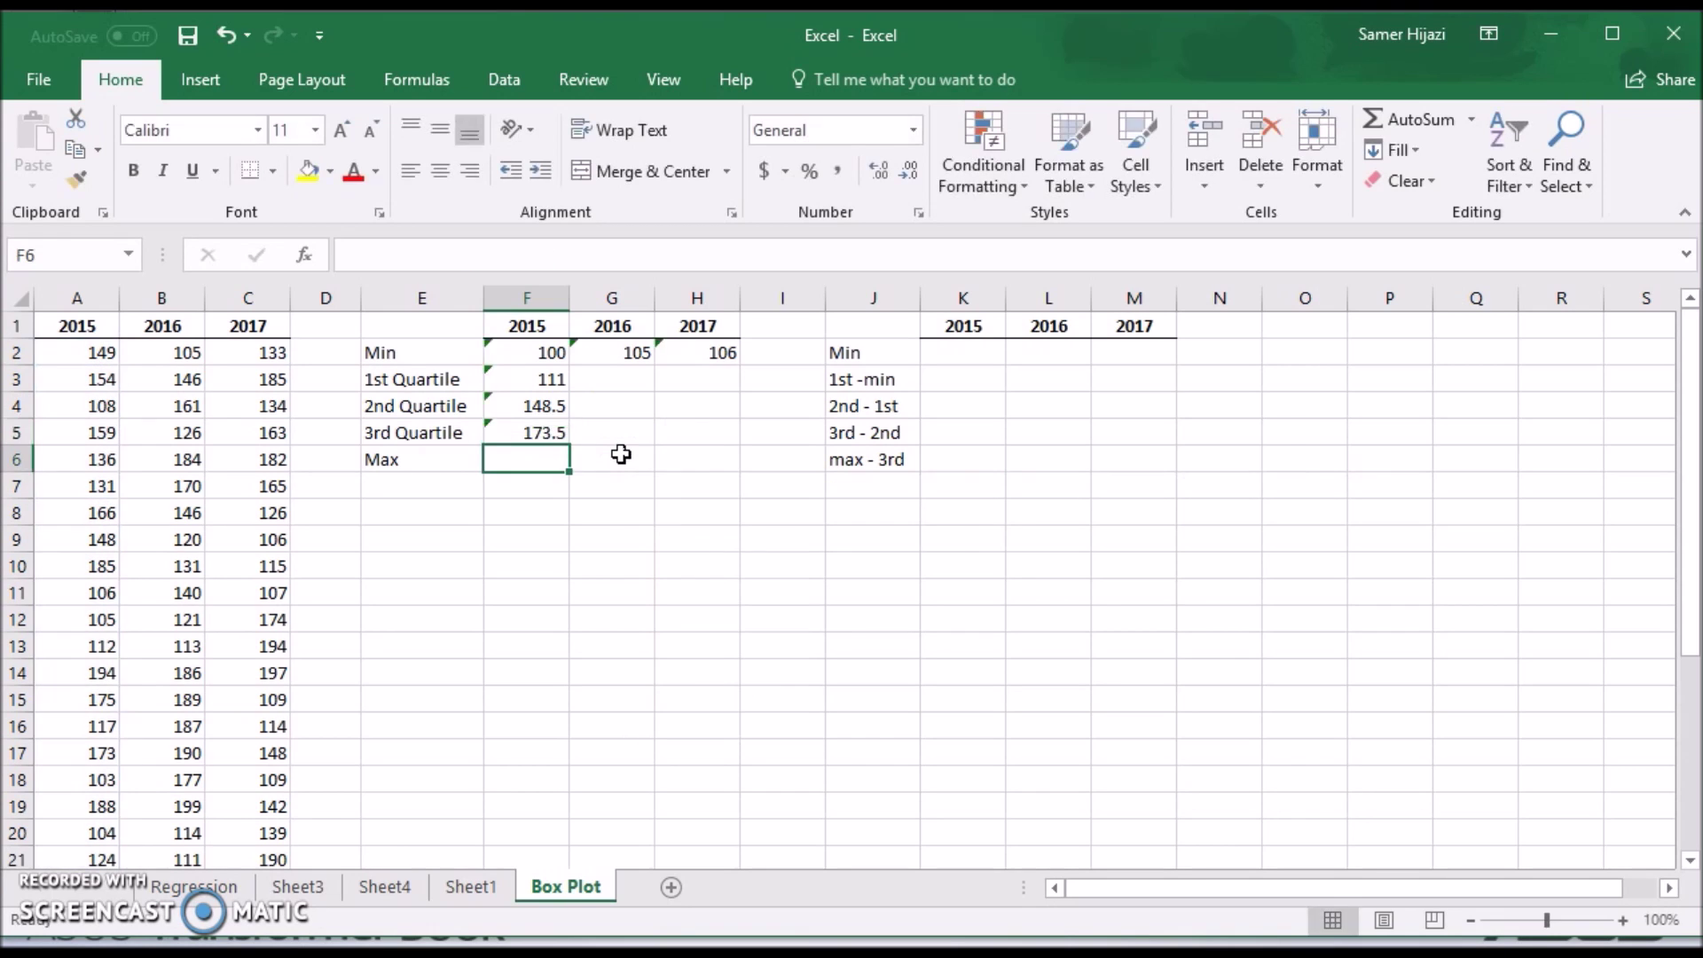
{"action": "type", "text": "=max"}
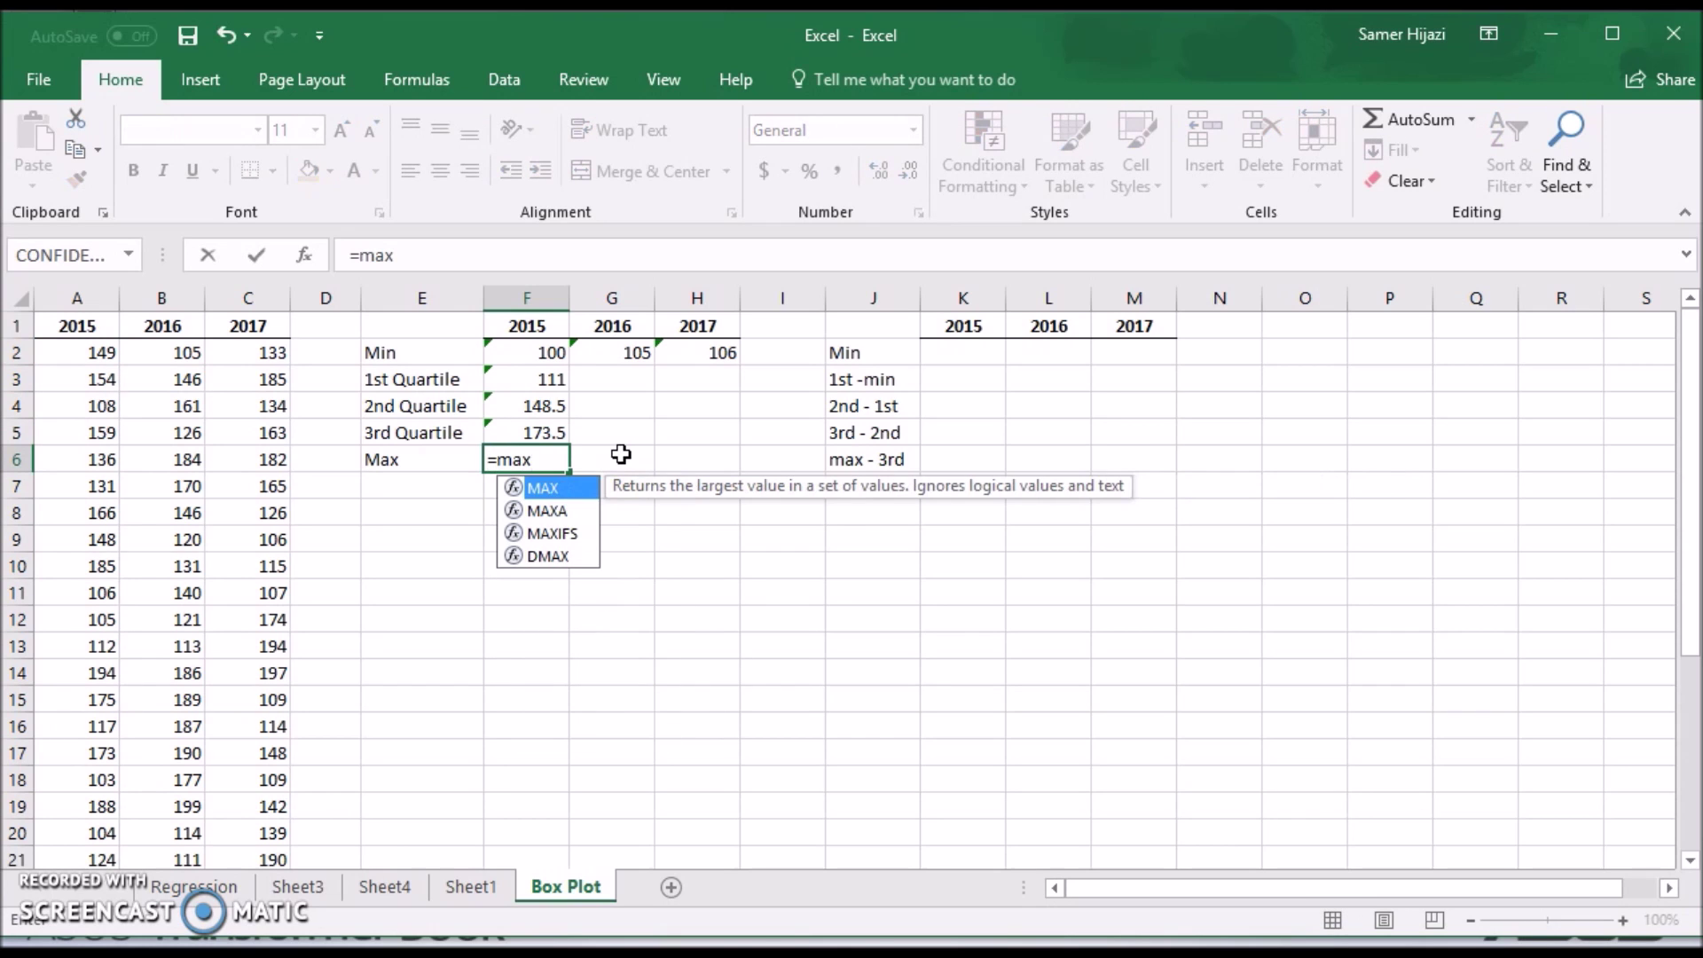
{"action": "type", "text": "(A2:a"}
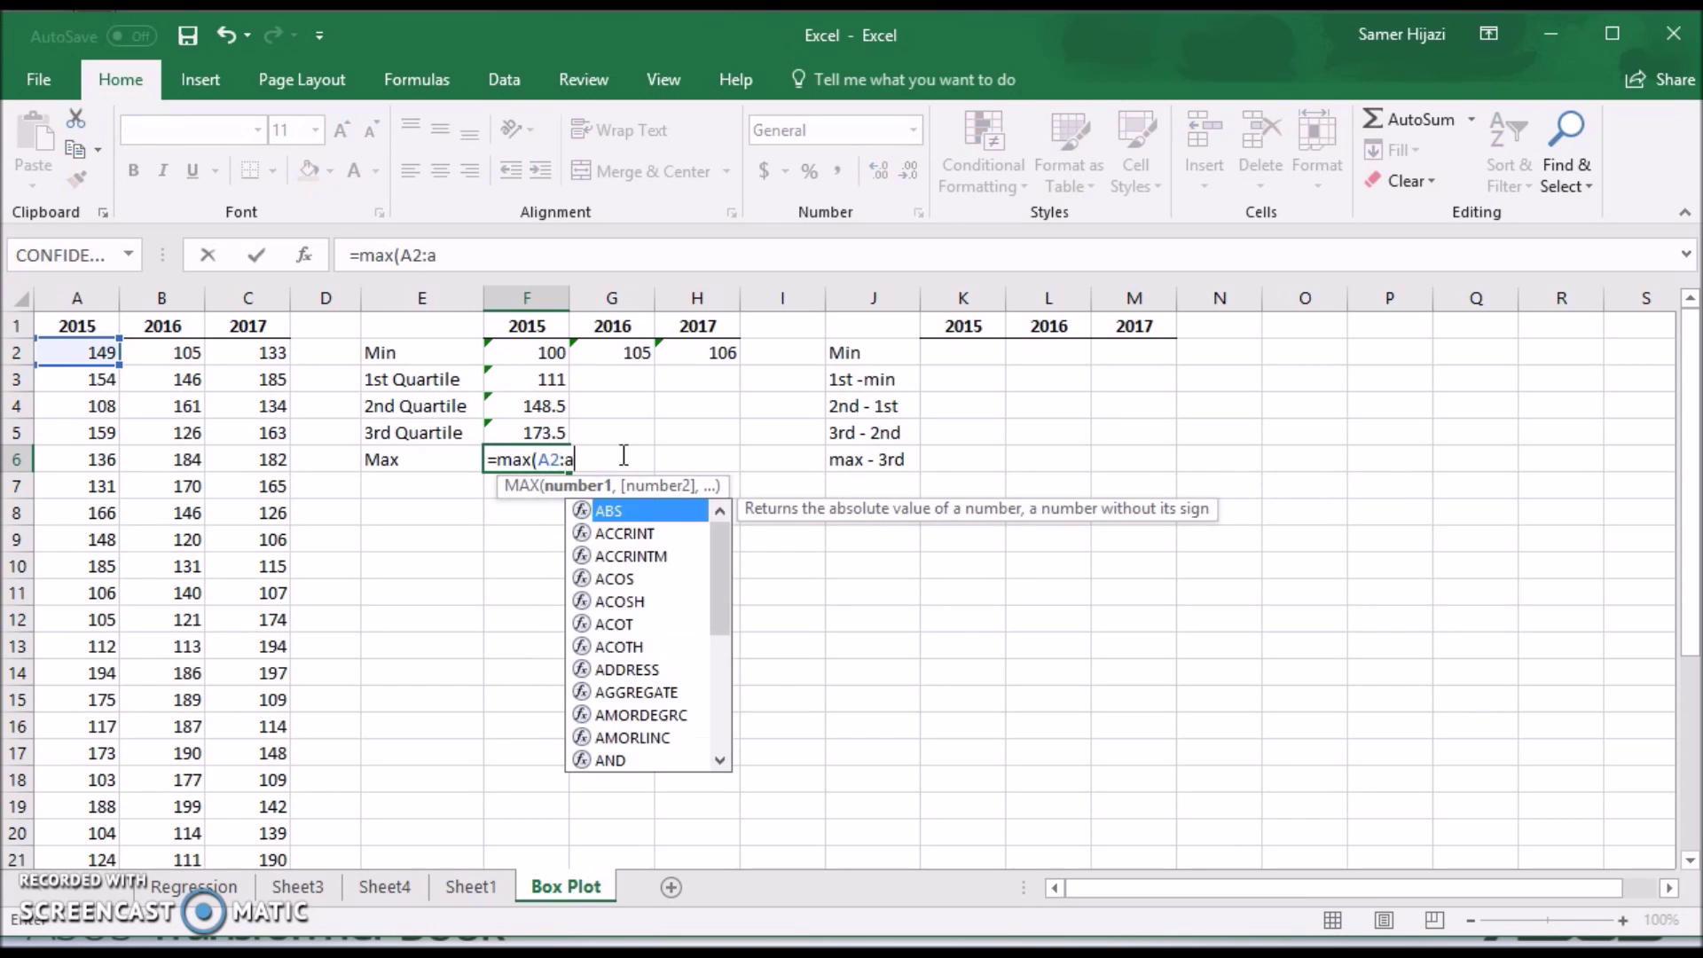
{"action": "type", "text": "31"}
{"action": "key", "text": "Return"}
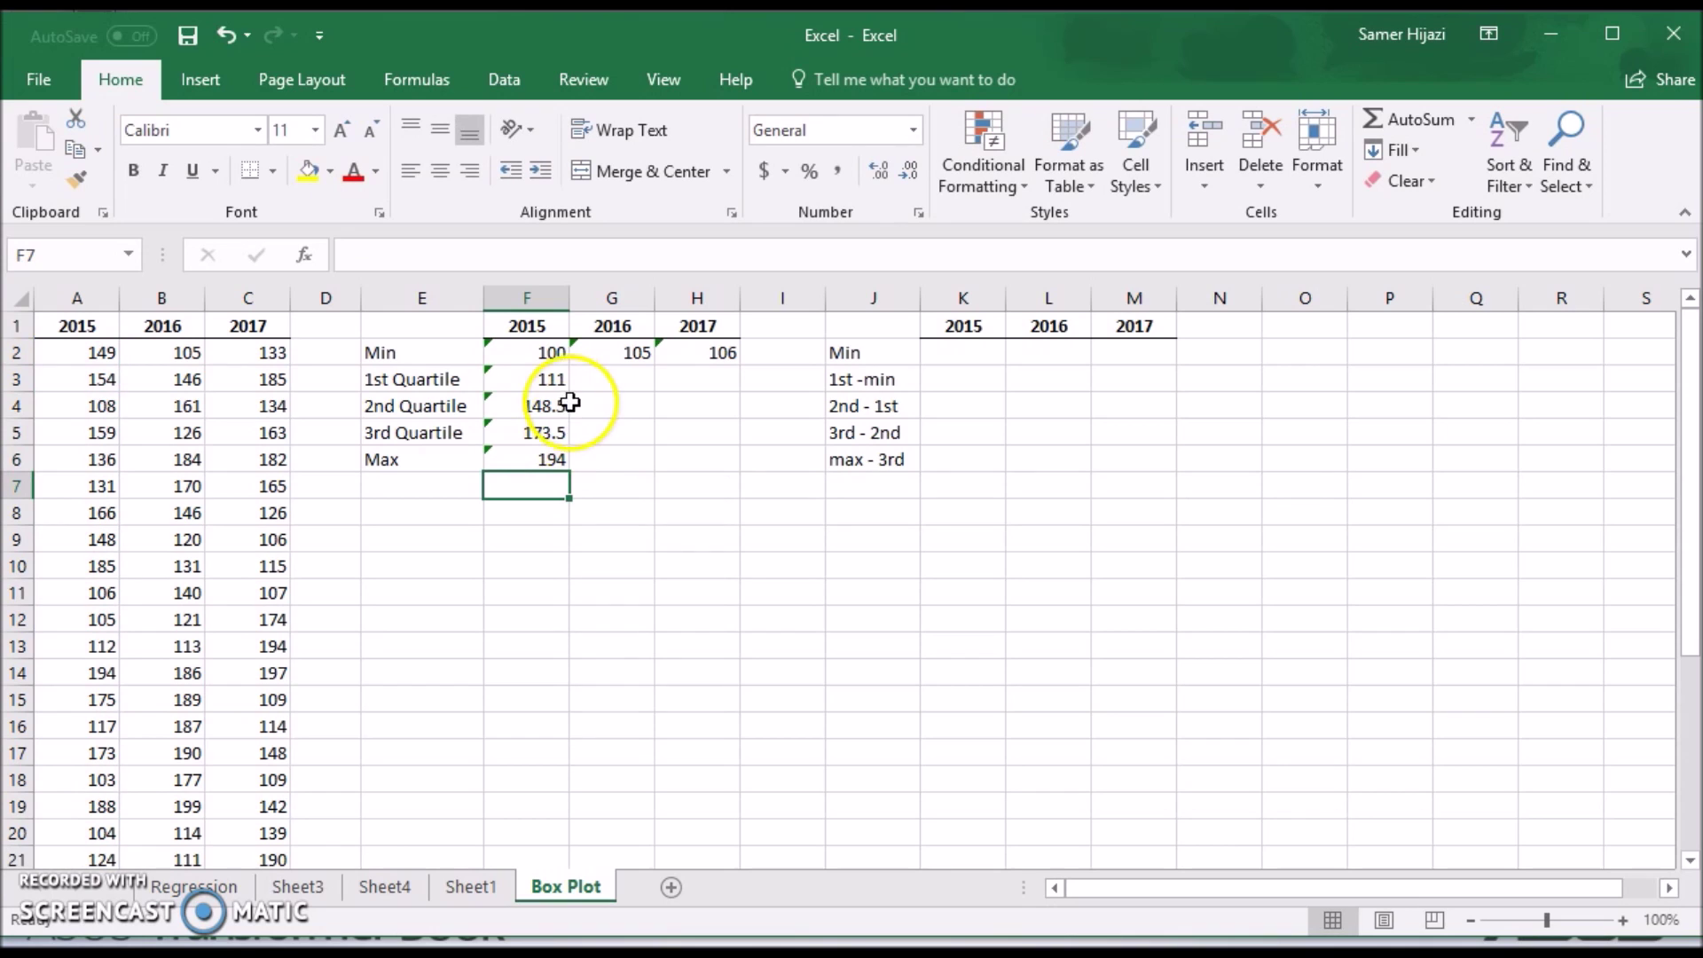
Step: Fill the quartile and max formulas across to columns G and H for 2016 and 2017
{"action": "left_click_drag", "start_coordinate": [560, 383], "coordinate": [722, 475]}
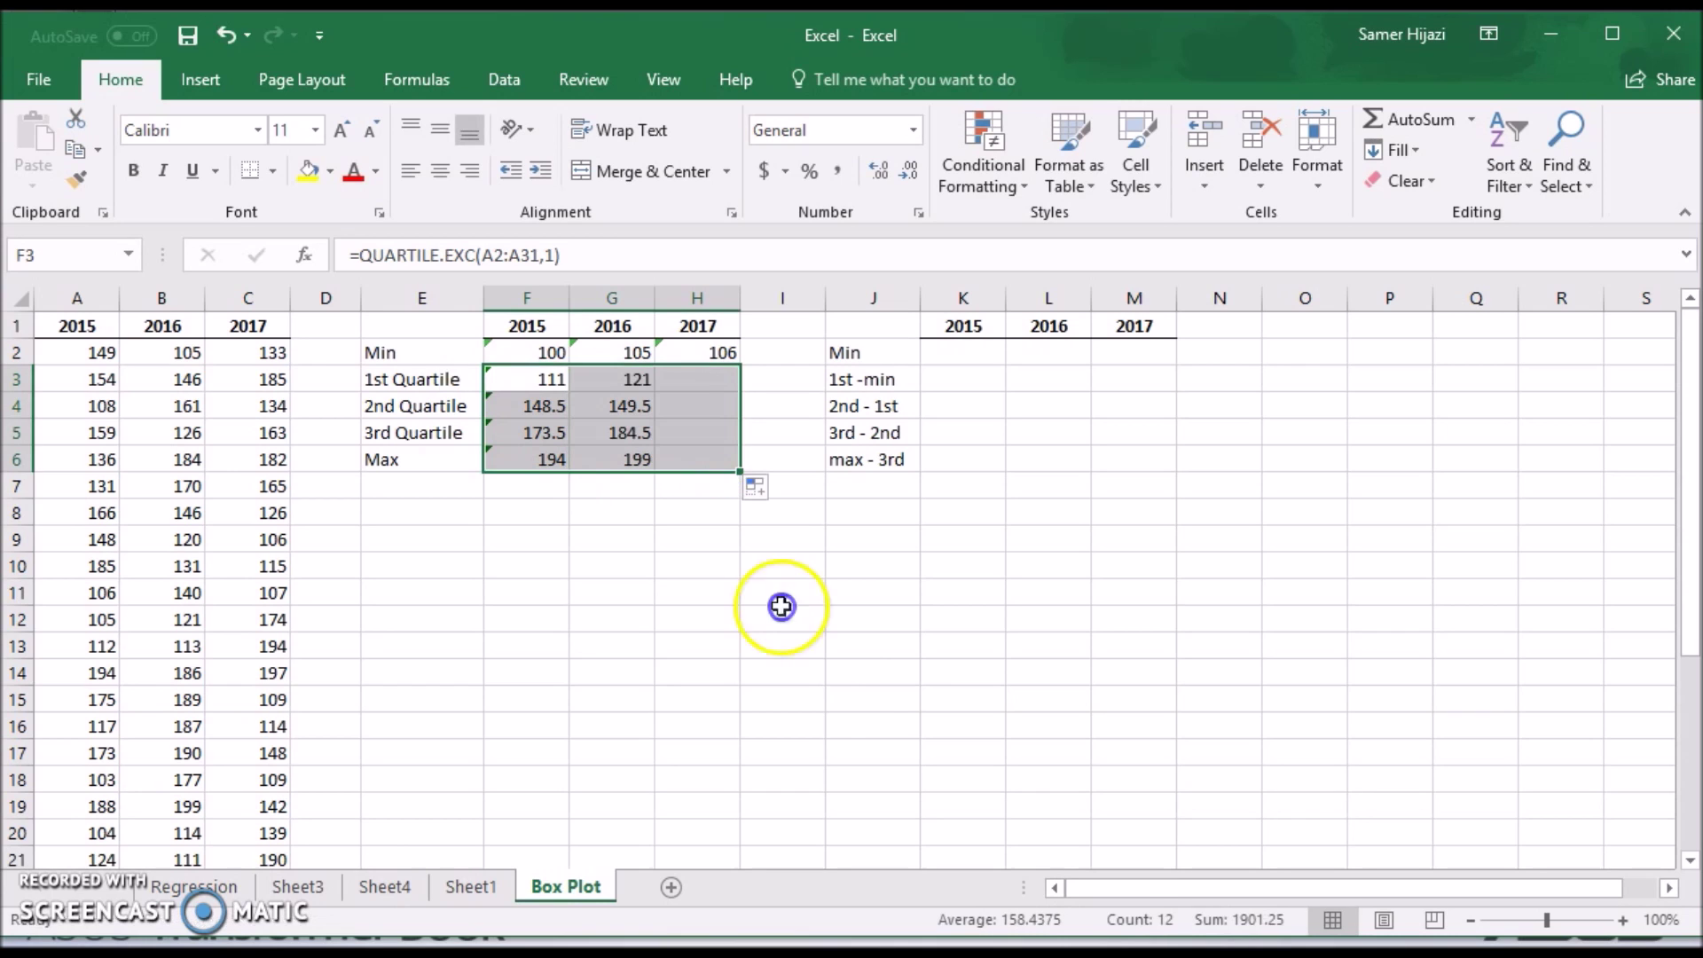
{"action": "left_click", "coordinate": [612, 379]}
{"action": "left_click", "coordinate": [709, 379]}
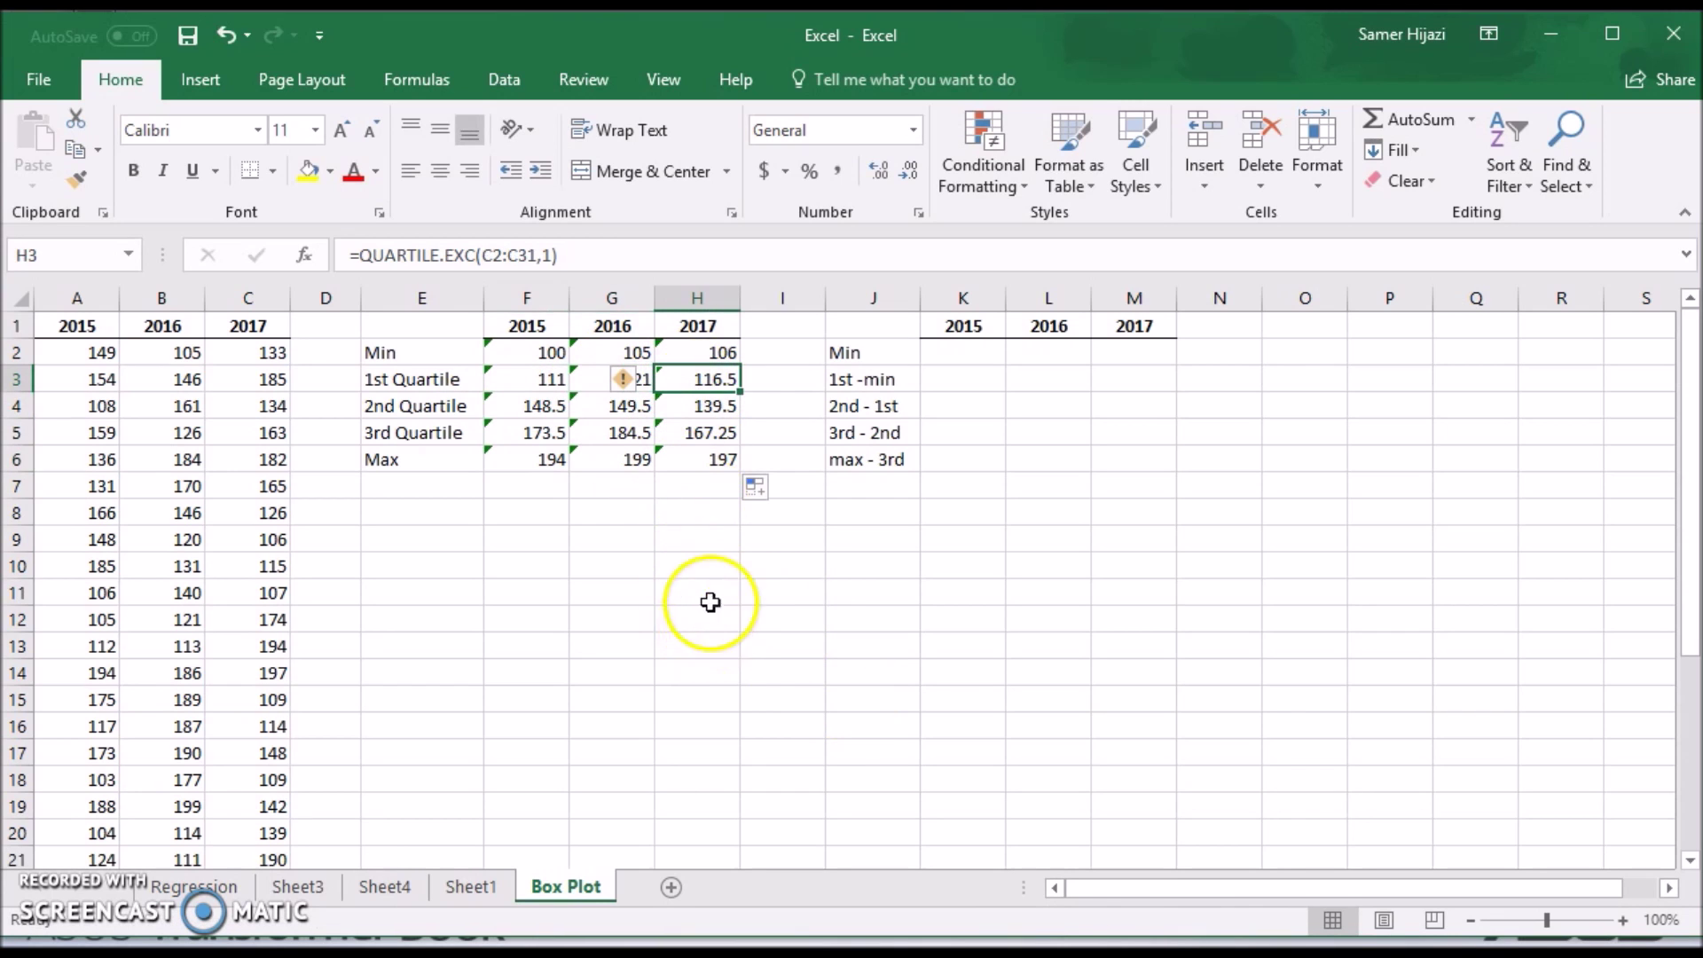
Step: Enter =F2 in K2 and the first-quartile gap =F3-F2 in K3
{"action": "left_click", "coordinate": [973, 352]}
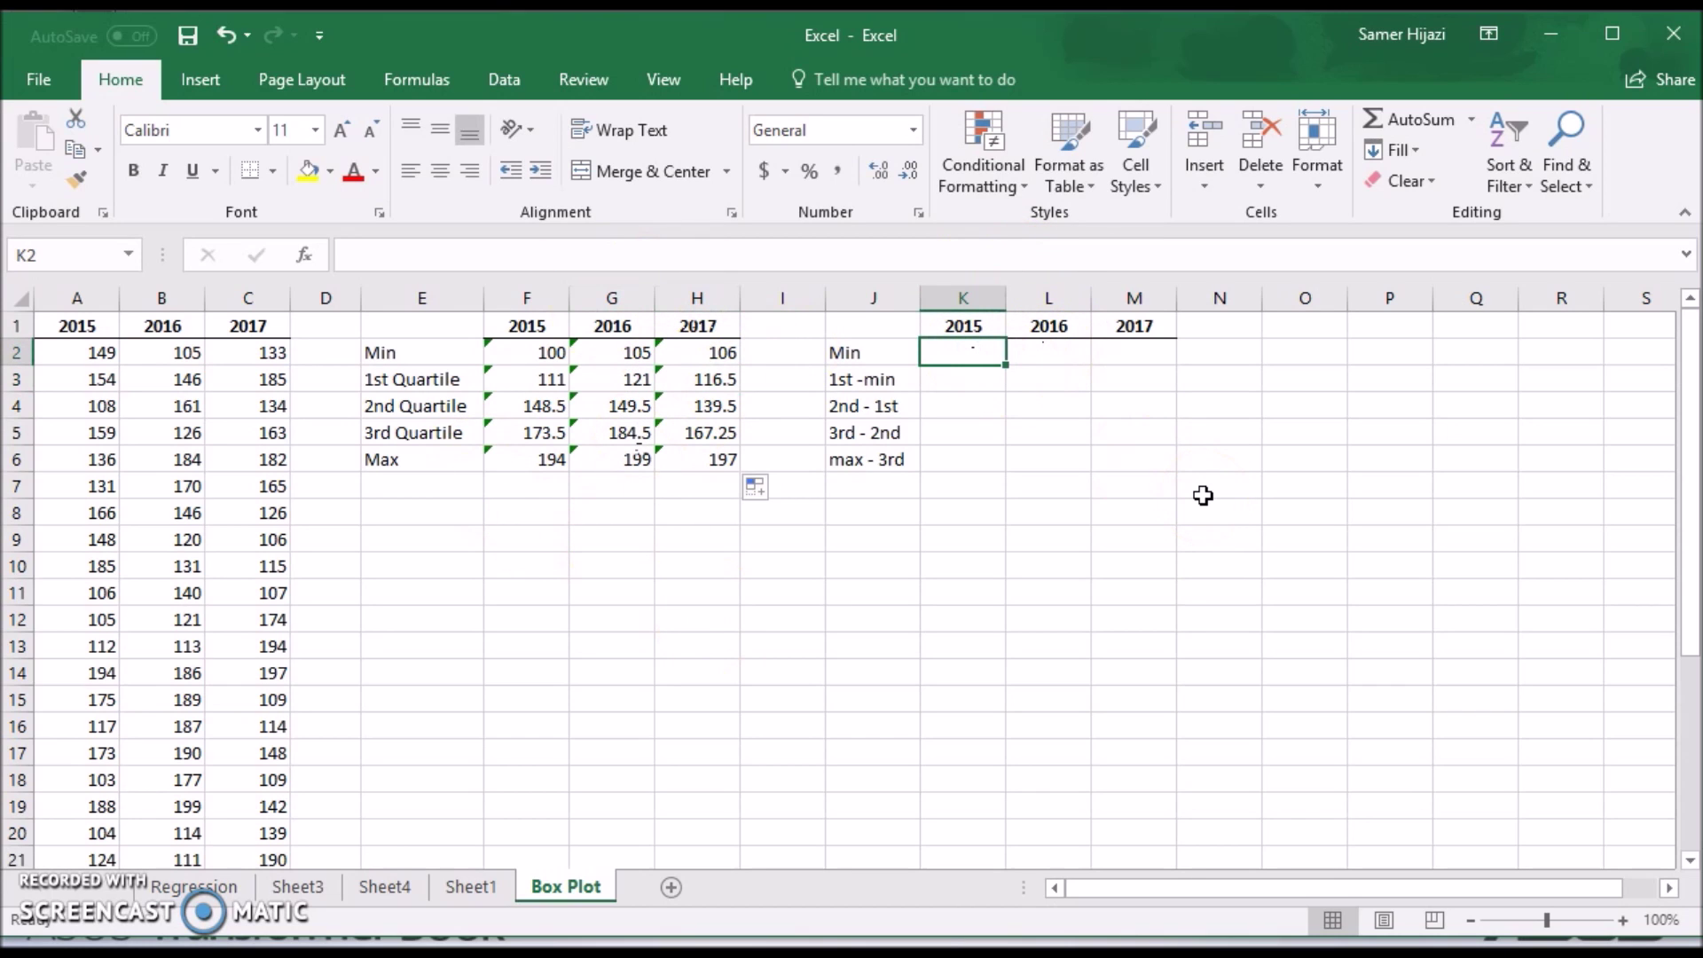
{"action": "type", "text": "="}
{"action": "left_click", "coordinate": [549, 355]}
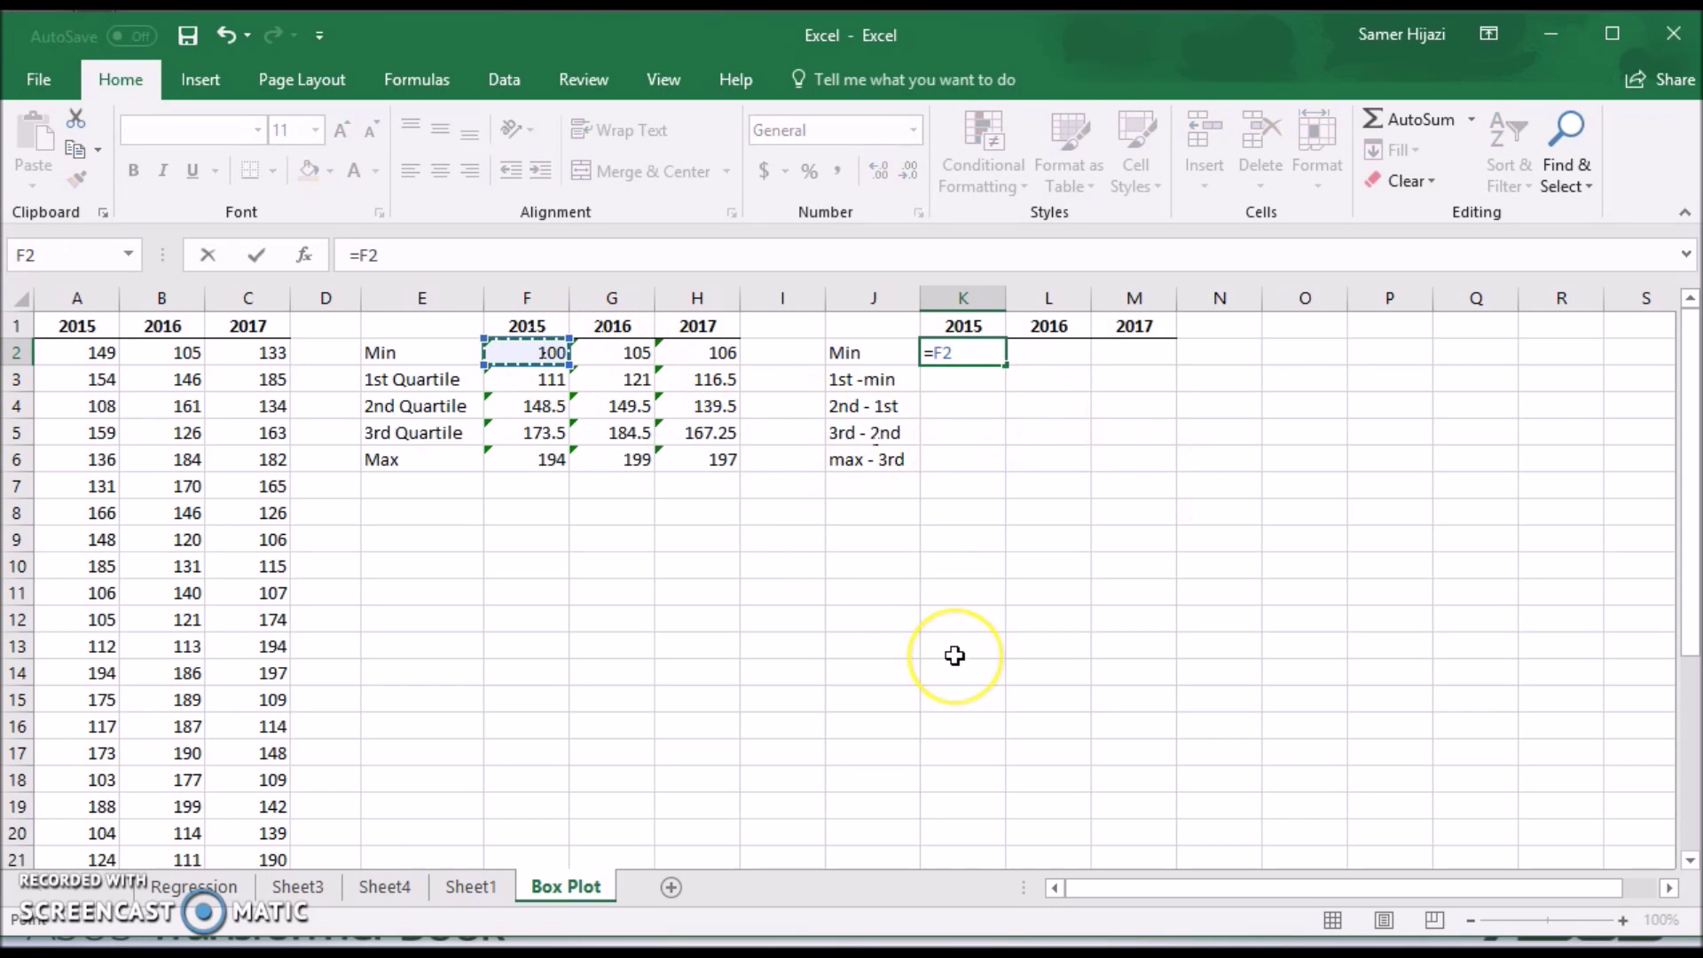
{"action": "key", "text": "Return"}
{"action": "type", "text": "="}
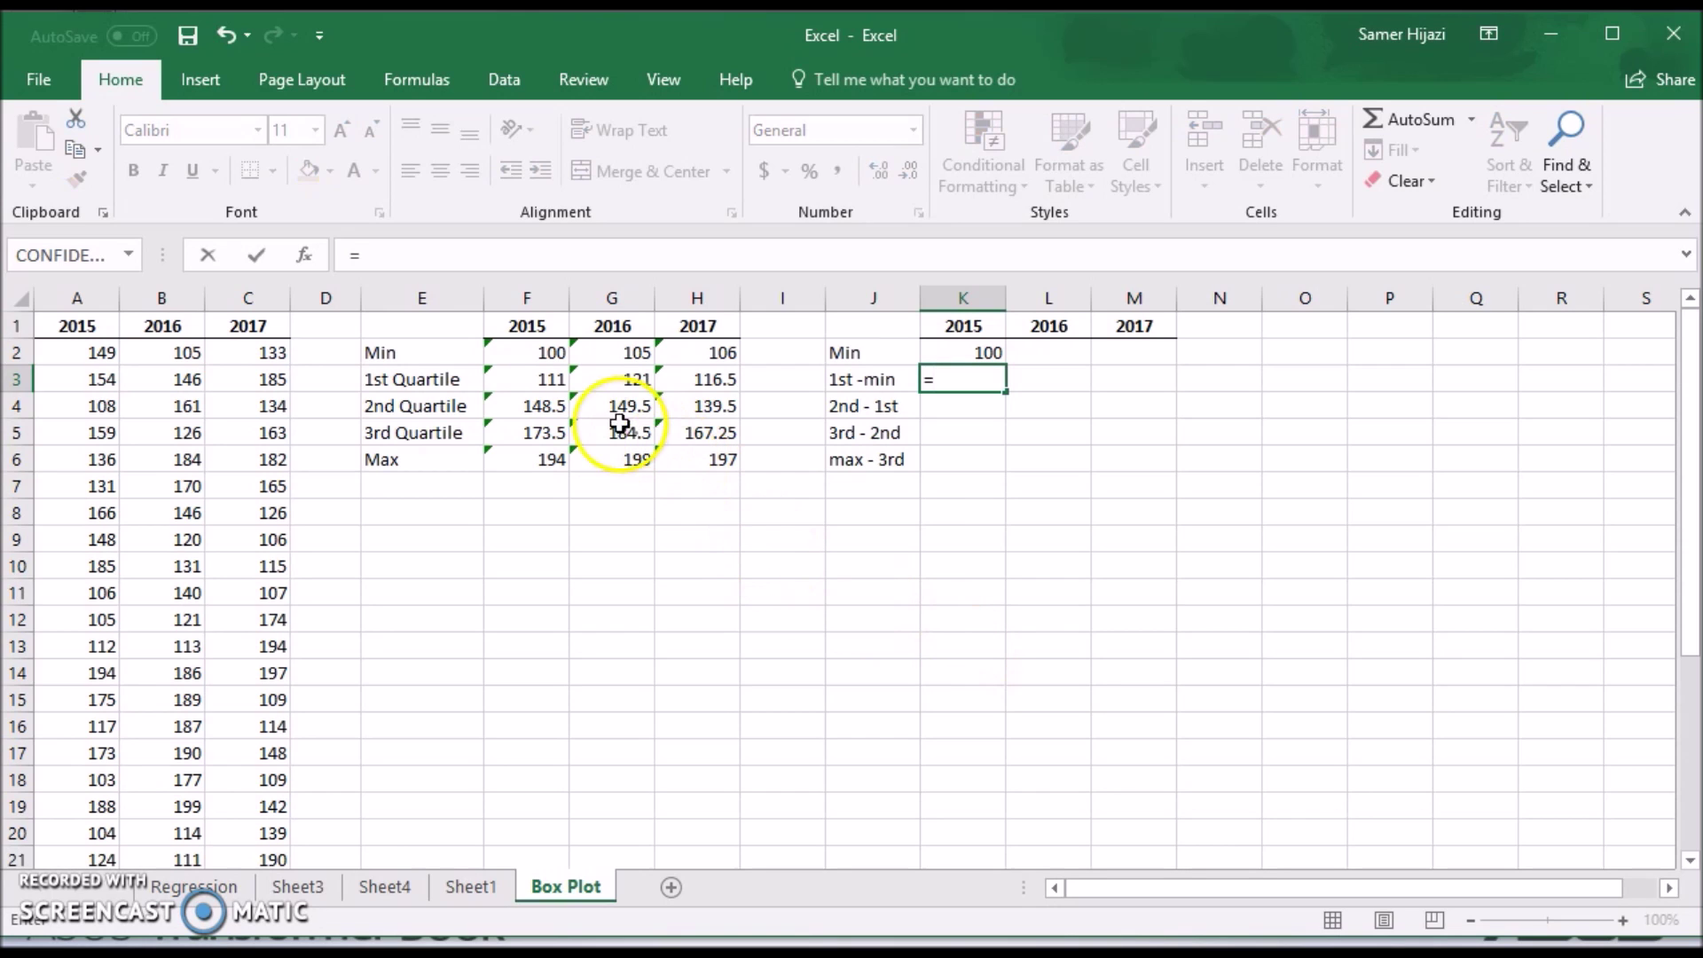
{"action": "left_click", "coordinate": [535, 381]}
{"action": "type", "text": "-"}
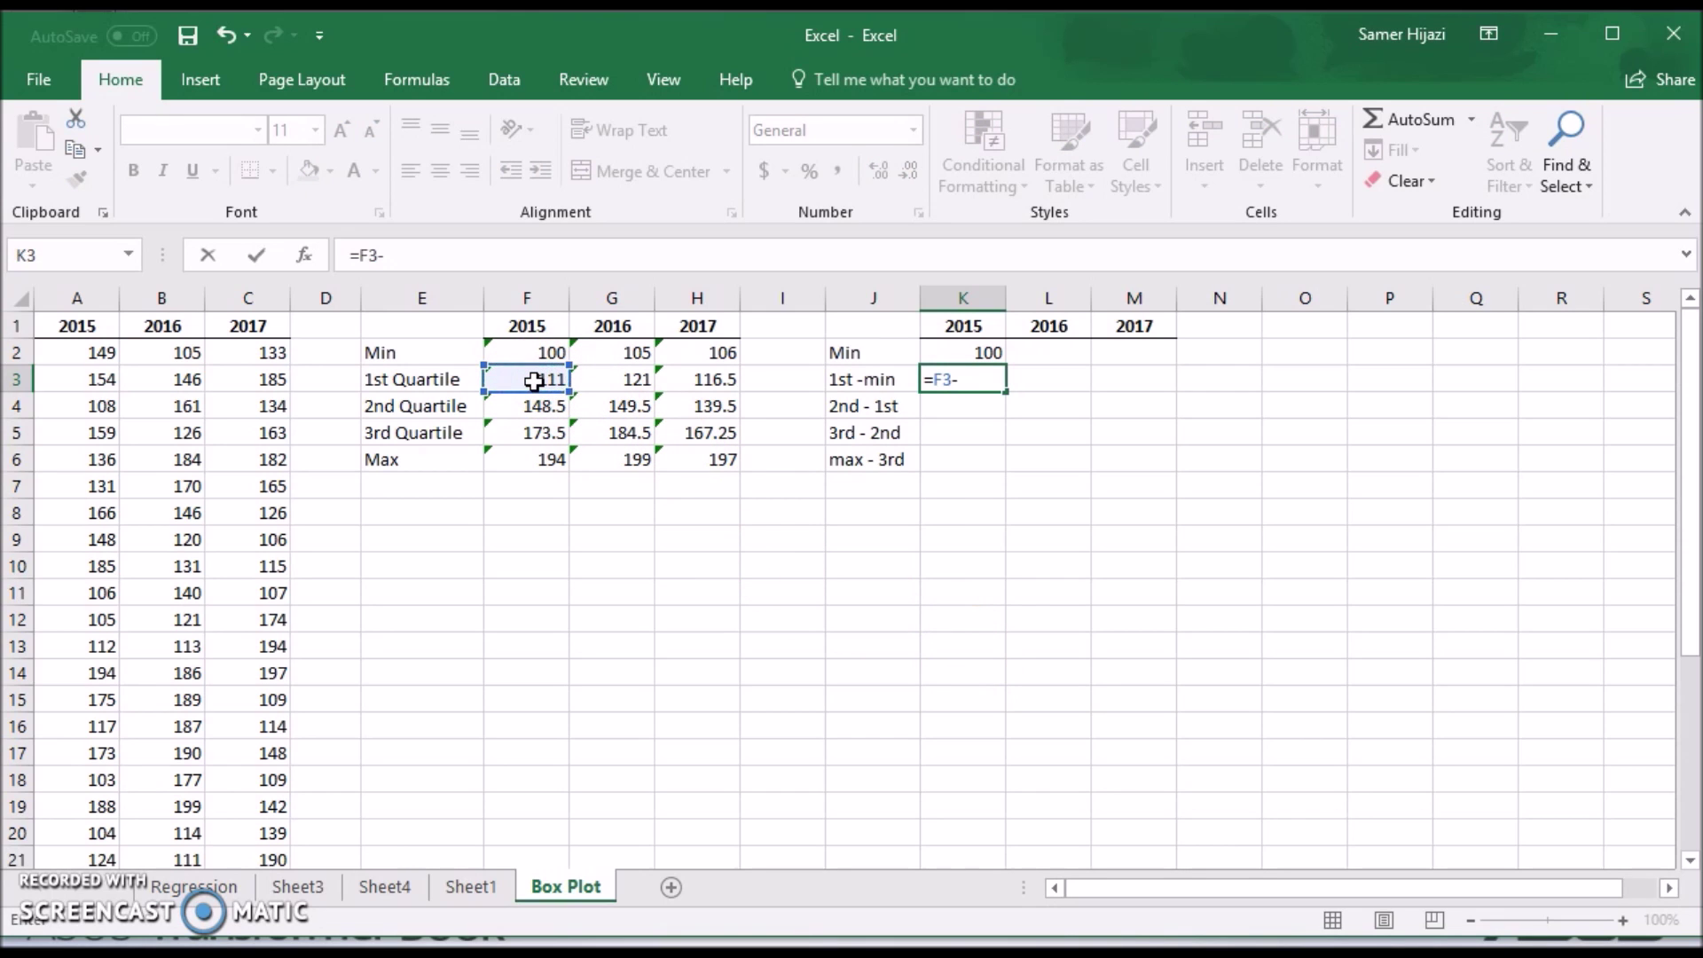
{"action": "left_click", "coordinate": [532, 353]}
{"action": "key", "text": "ctrl+Return"}
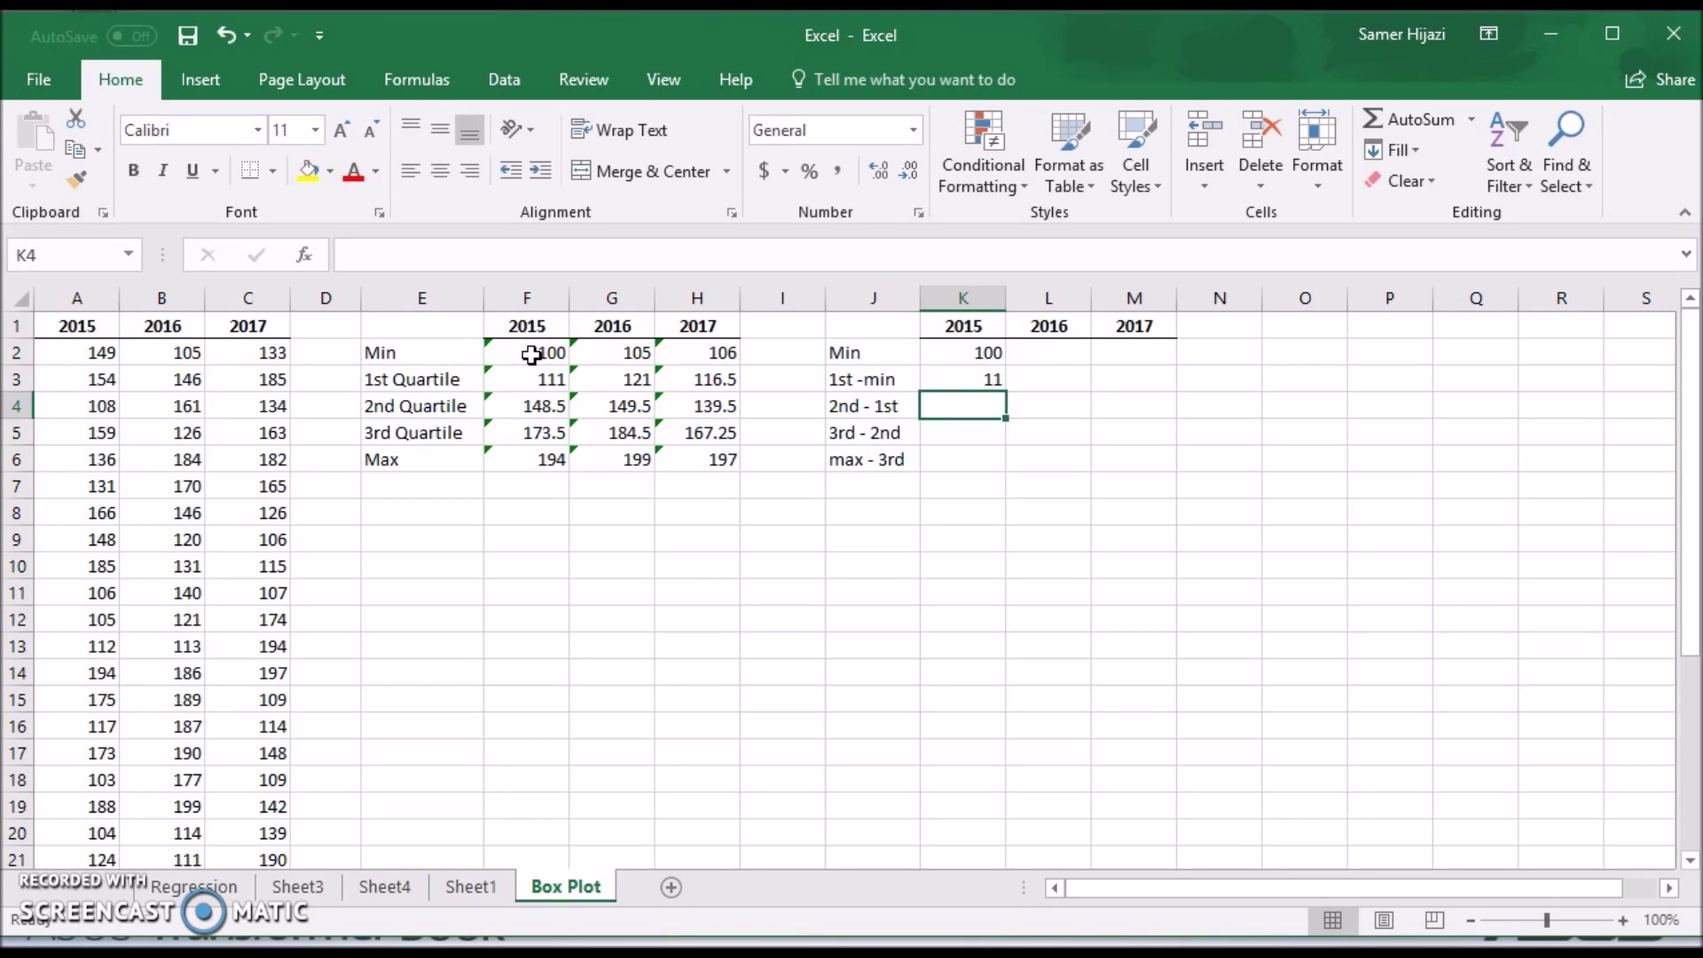
Step: Fill the gap formula from K3 down to K6
{"action": "left_click", "coordinate": [989, 379]}
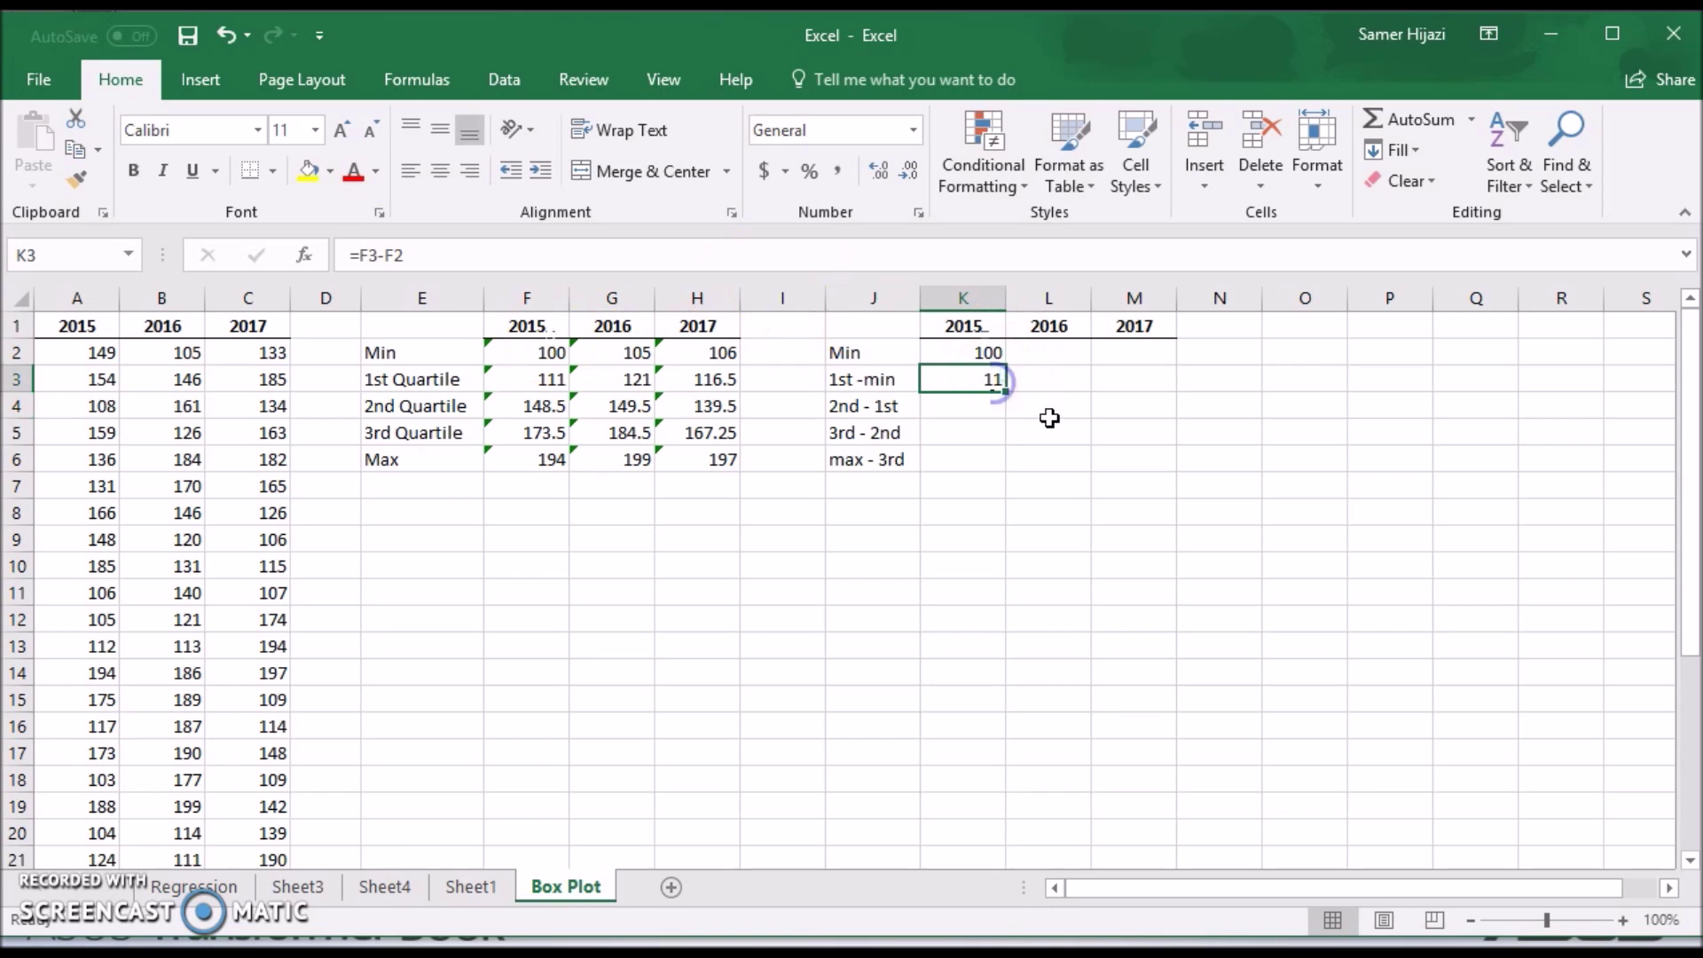
{"action": "left_click_drag", "start_coordinate": [1004, 391], "coordinate": [996, 465]}
{"action": "left_click", "coordinate": [995, 408]}
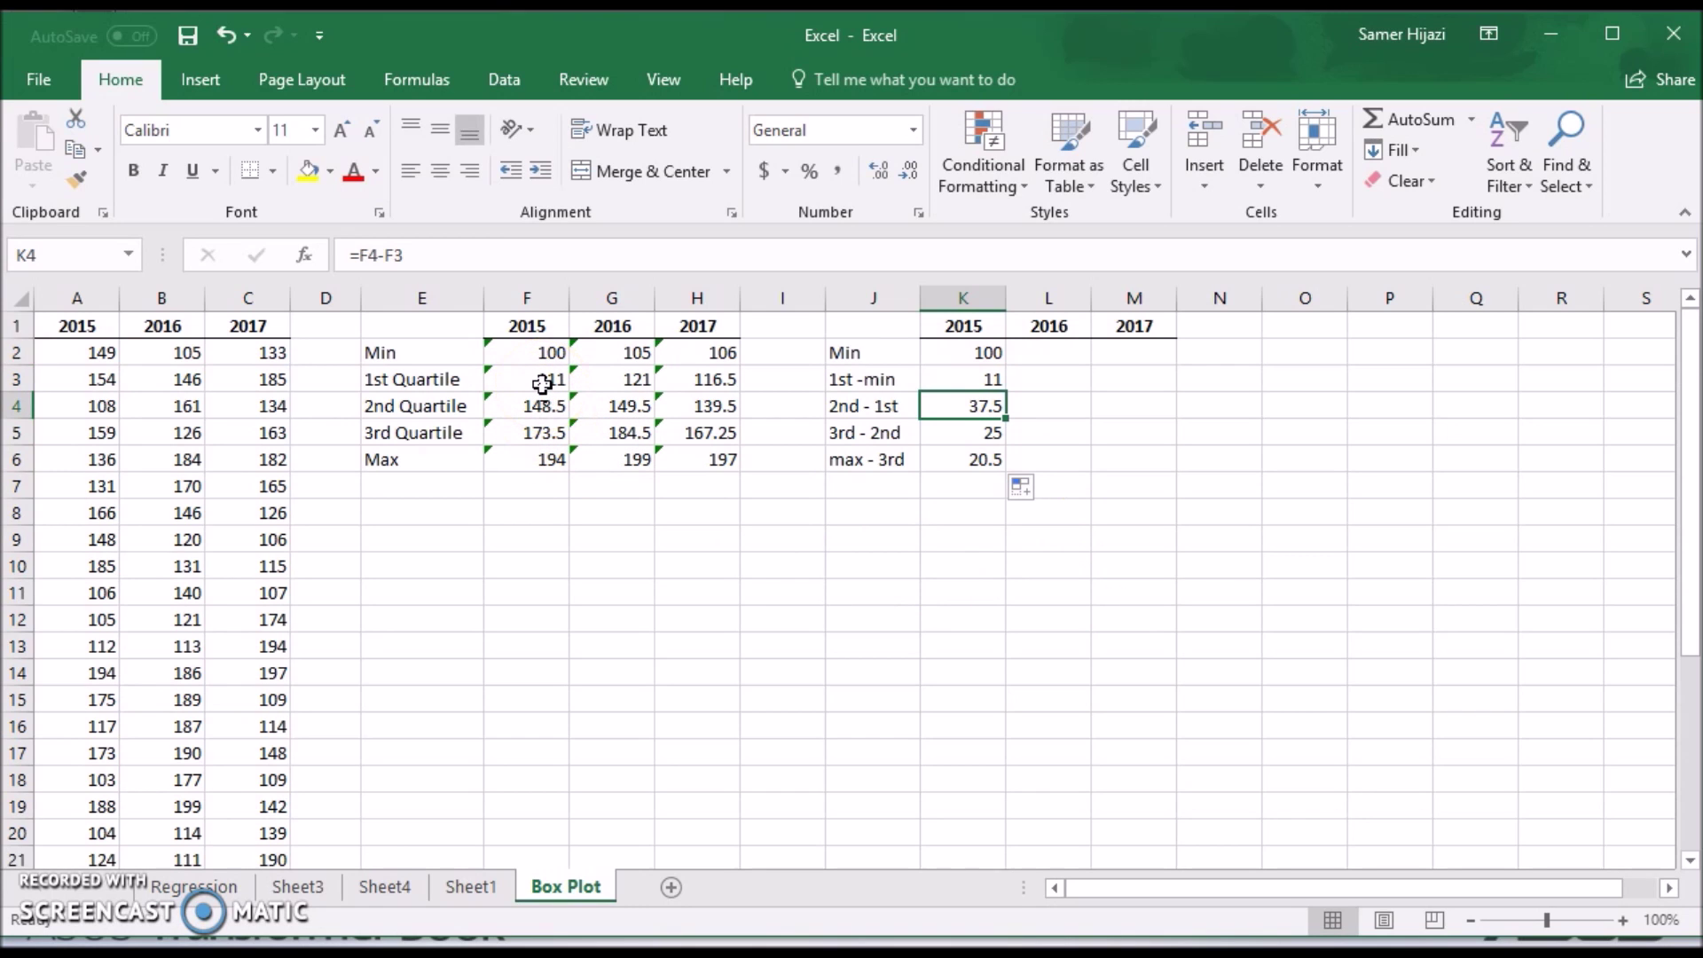
{"action": "key", "text": "Down"}
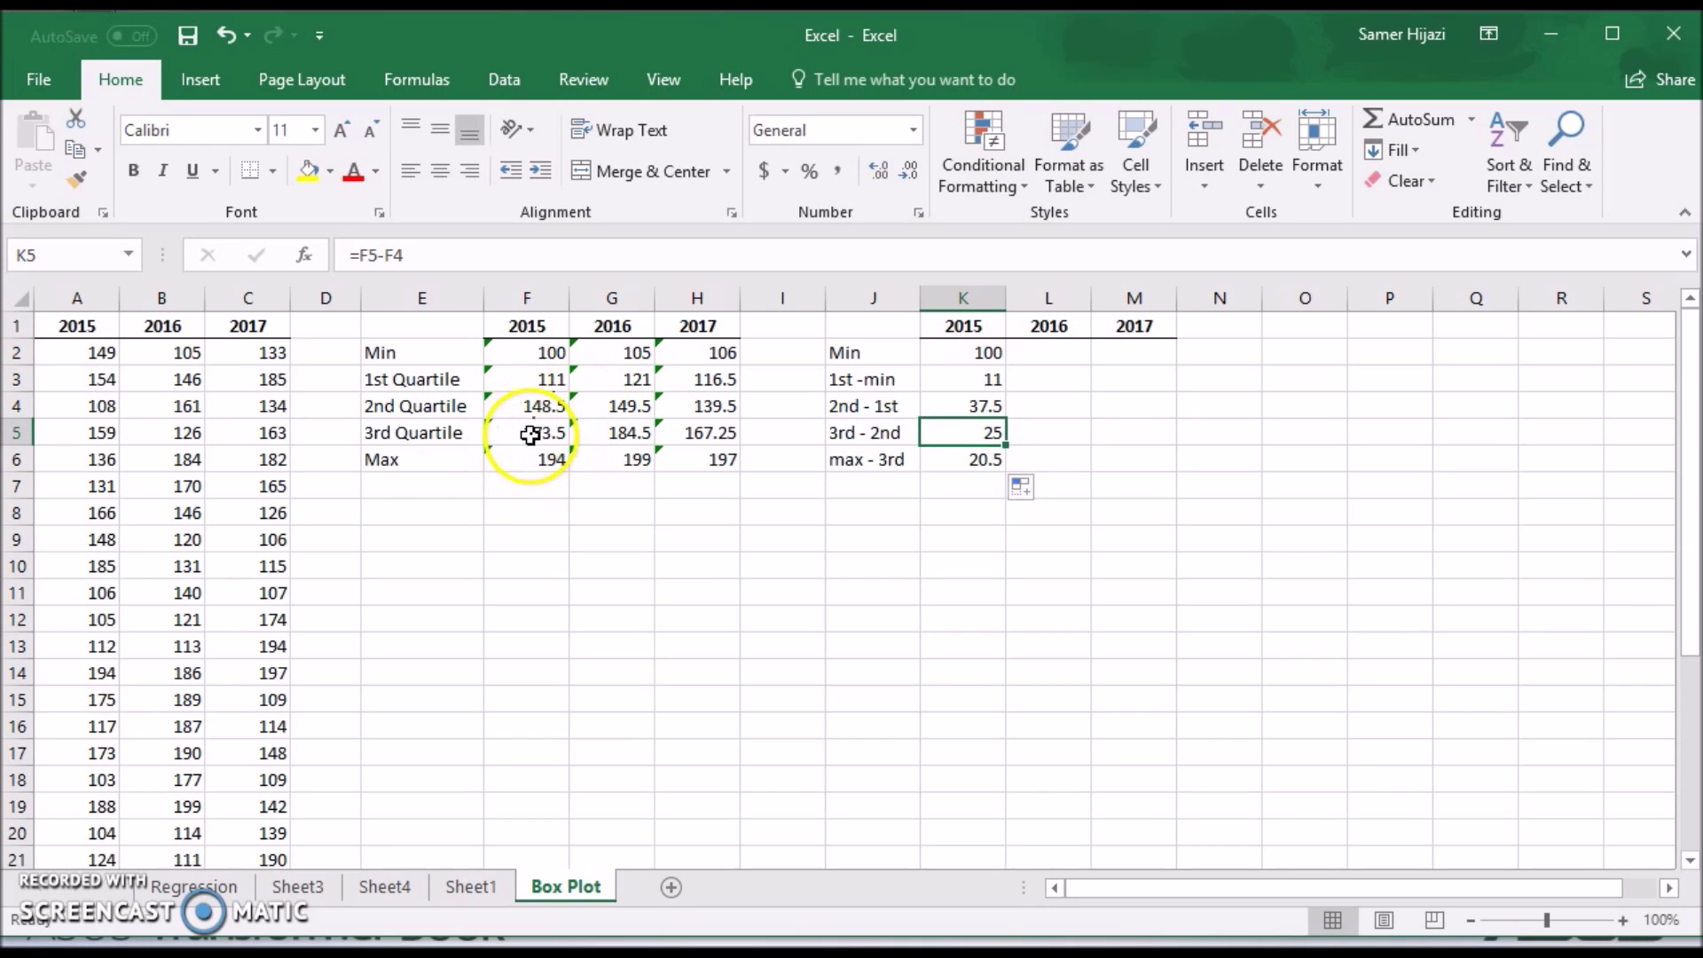
{"action": "key", "text": "Down"}
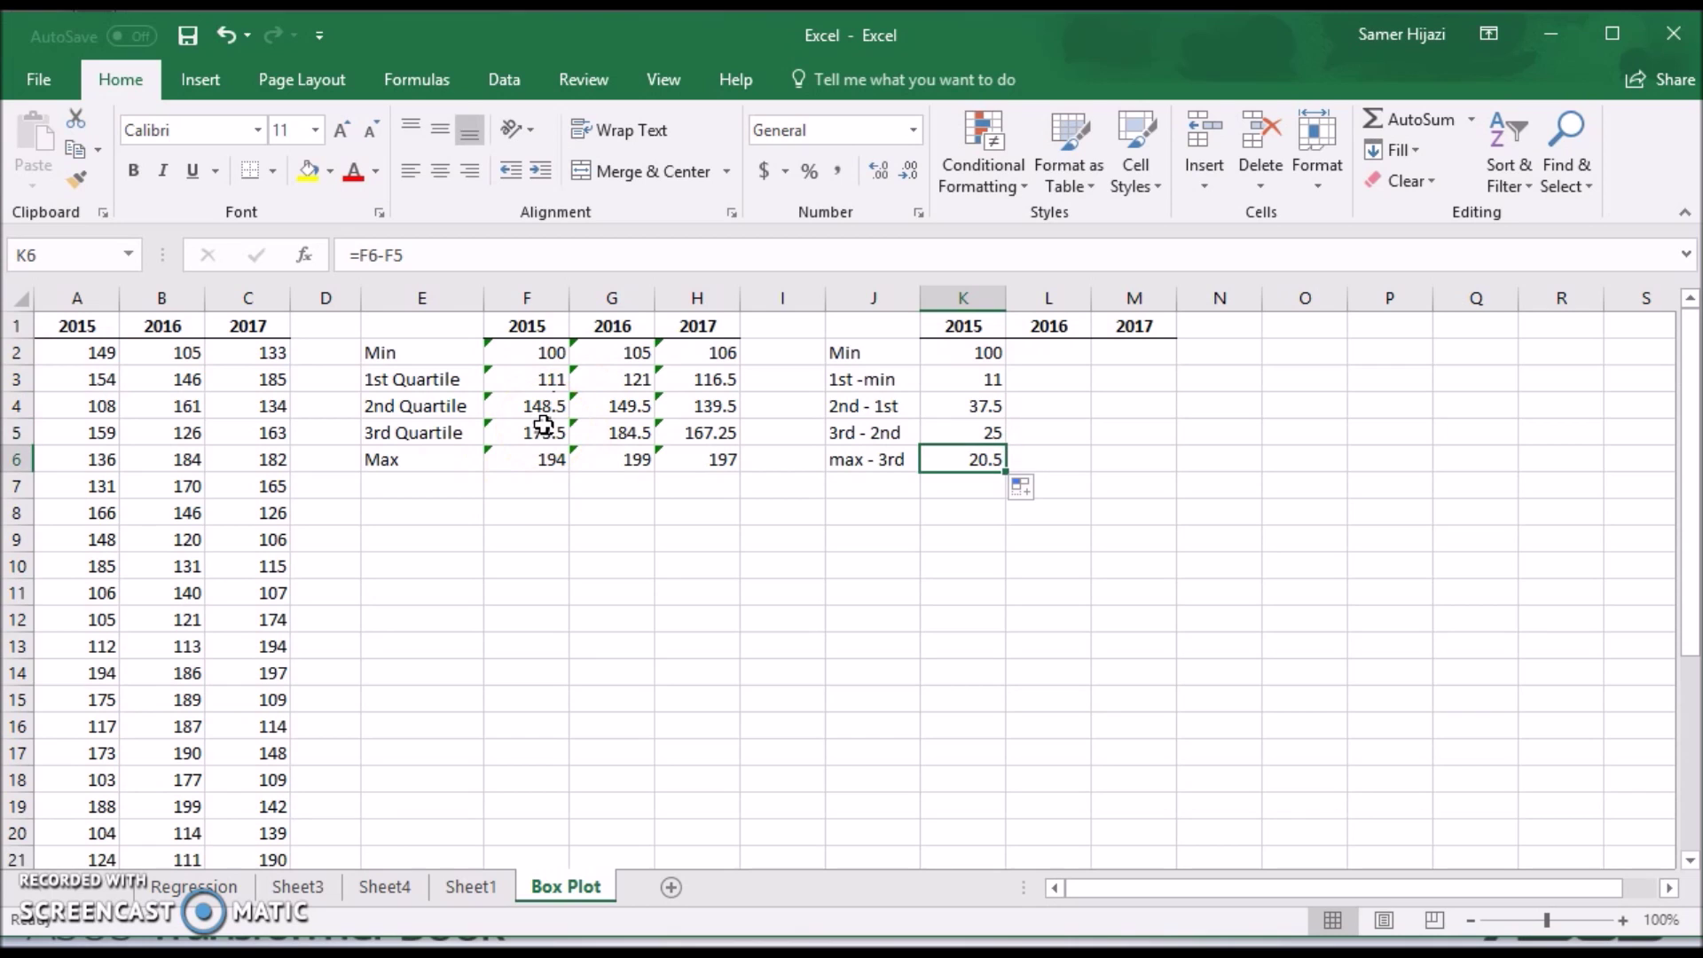
Step: Fill K2:K6 across to column M for 2016 and 2017
{"action": "left_click_drag", "start_coordinate": [985, 352], "coordinate": [1166, 482]}
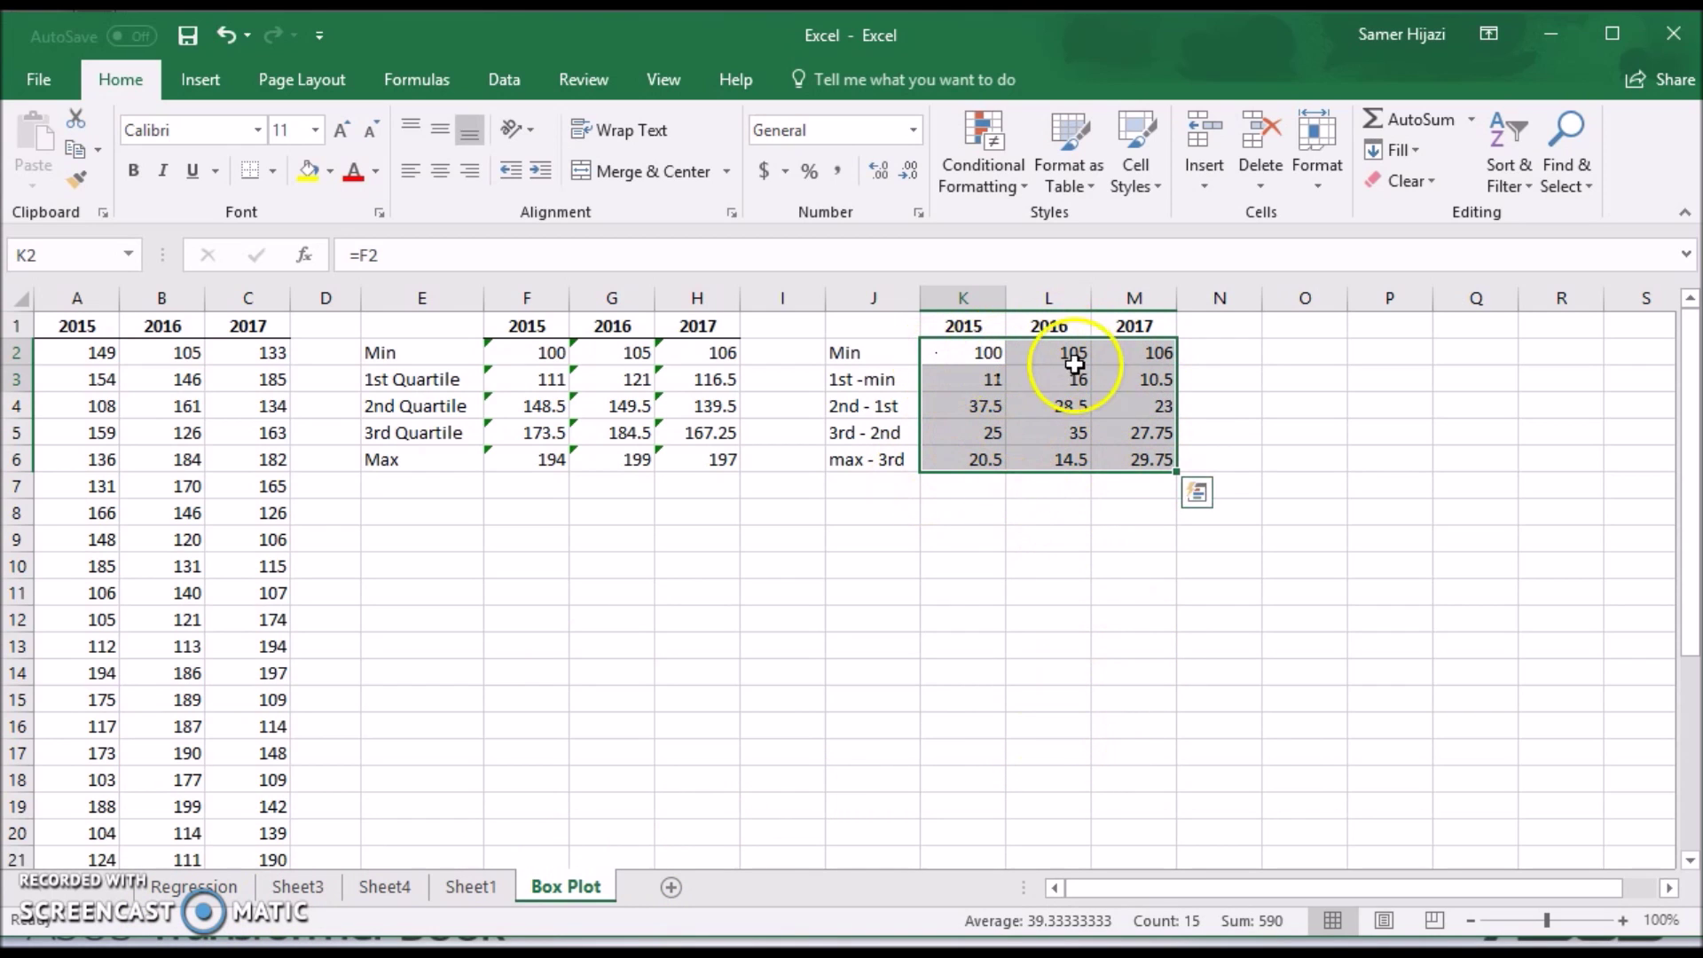
{"action": "left_click", "coordinate": [119, 98]}
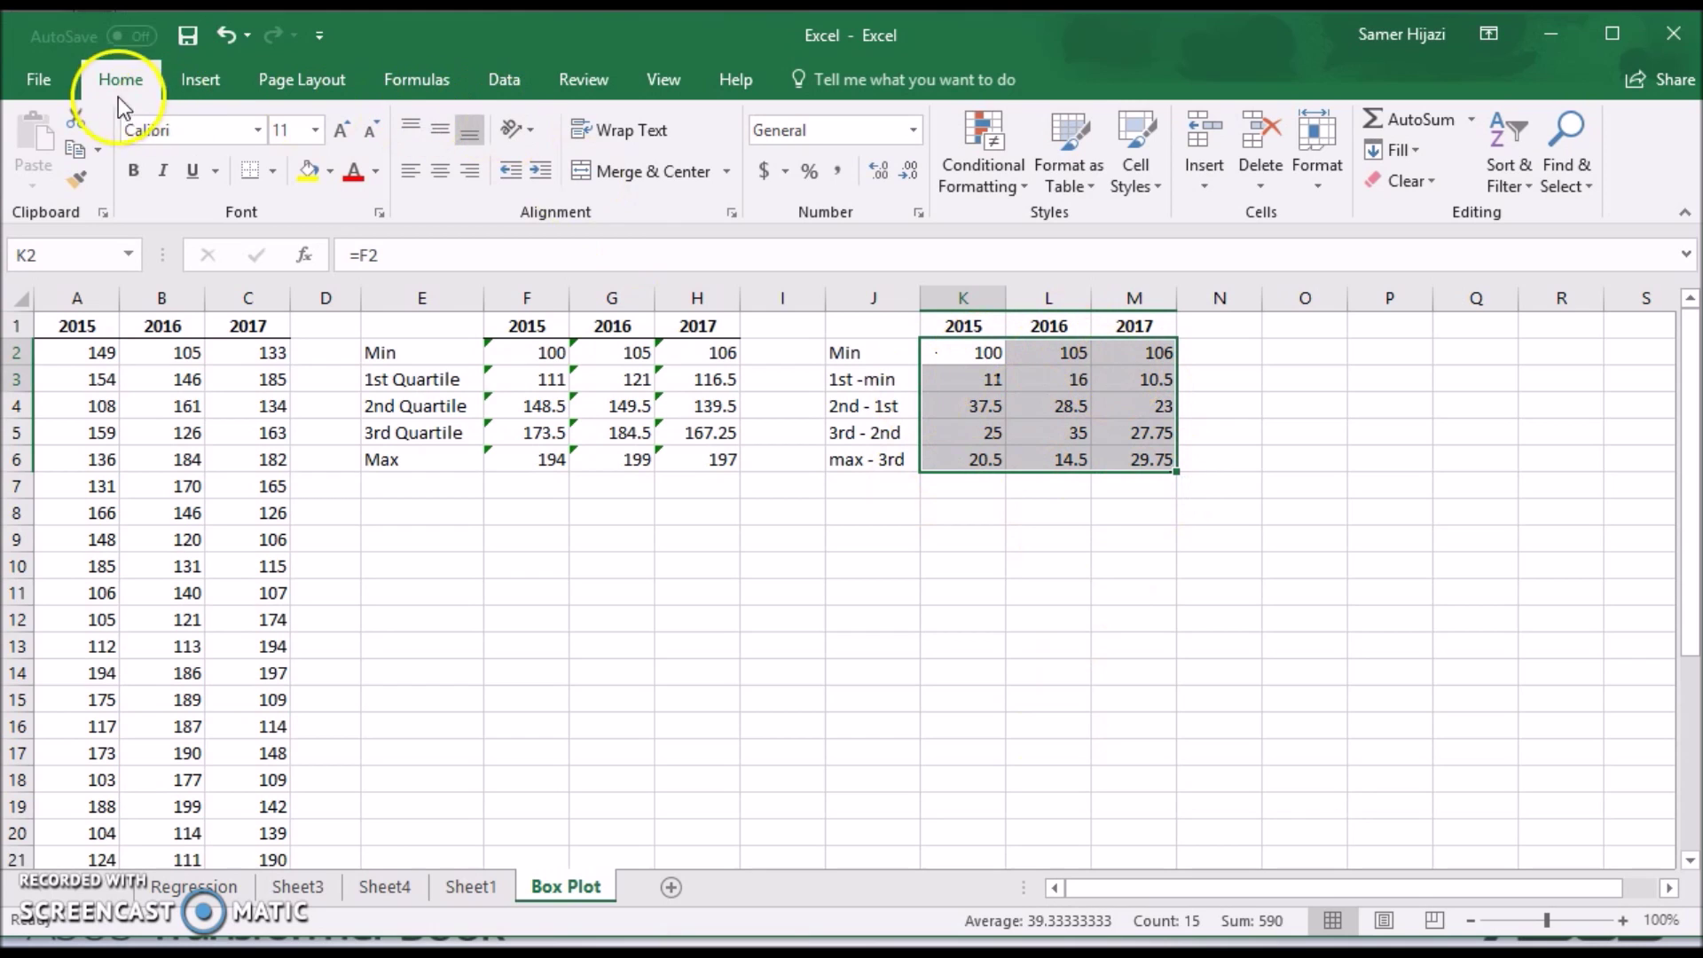
{"action": "left_click", "coordinate": [204, 78]}
{"action": "left_click", "coordinate": [688, 121]}
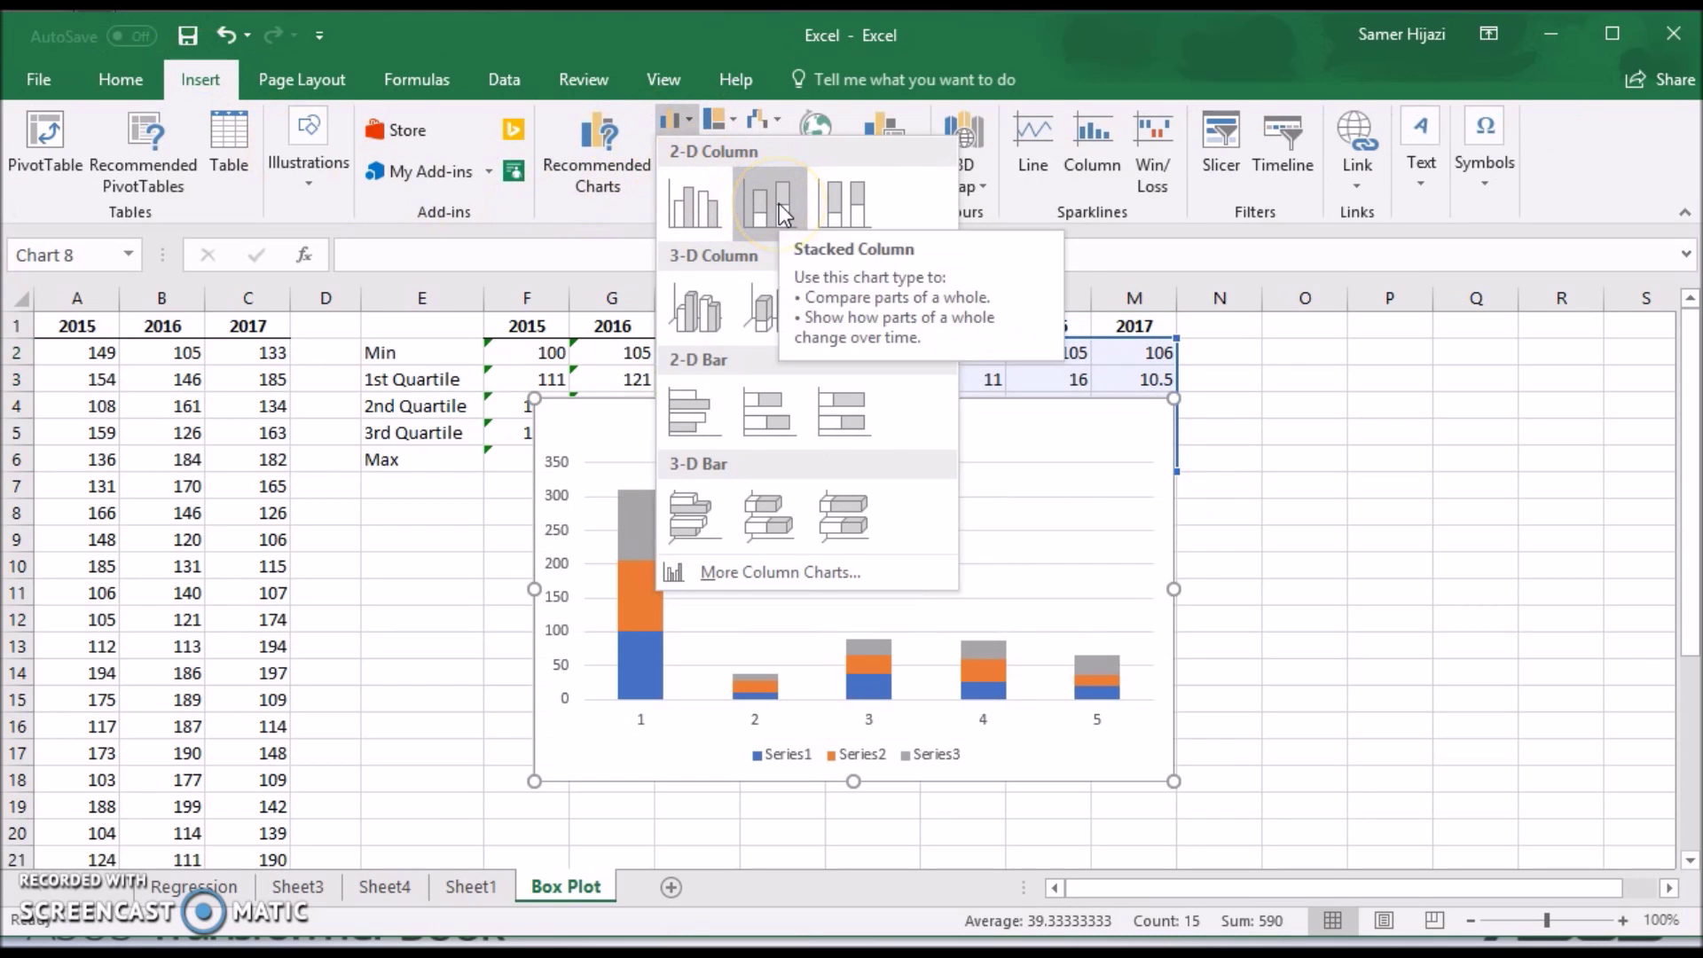
Step: Insert a stacked column chart below the tables and title it 'Box Plot'
{"action": "left_click", "coordinate": [777, 210]}
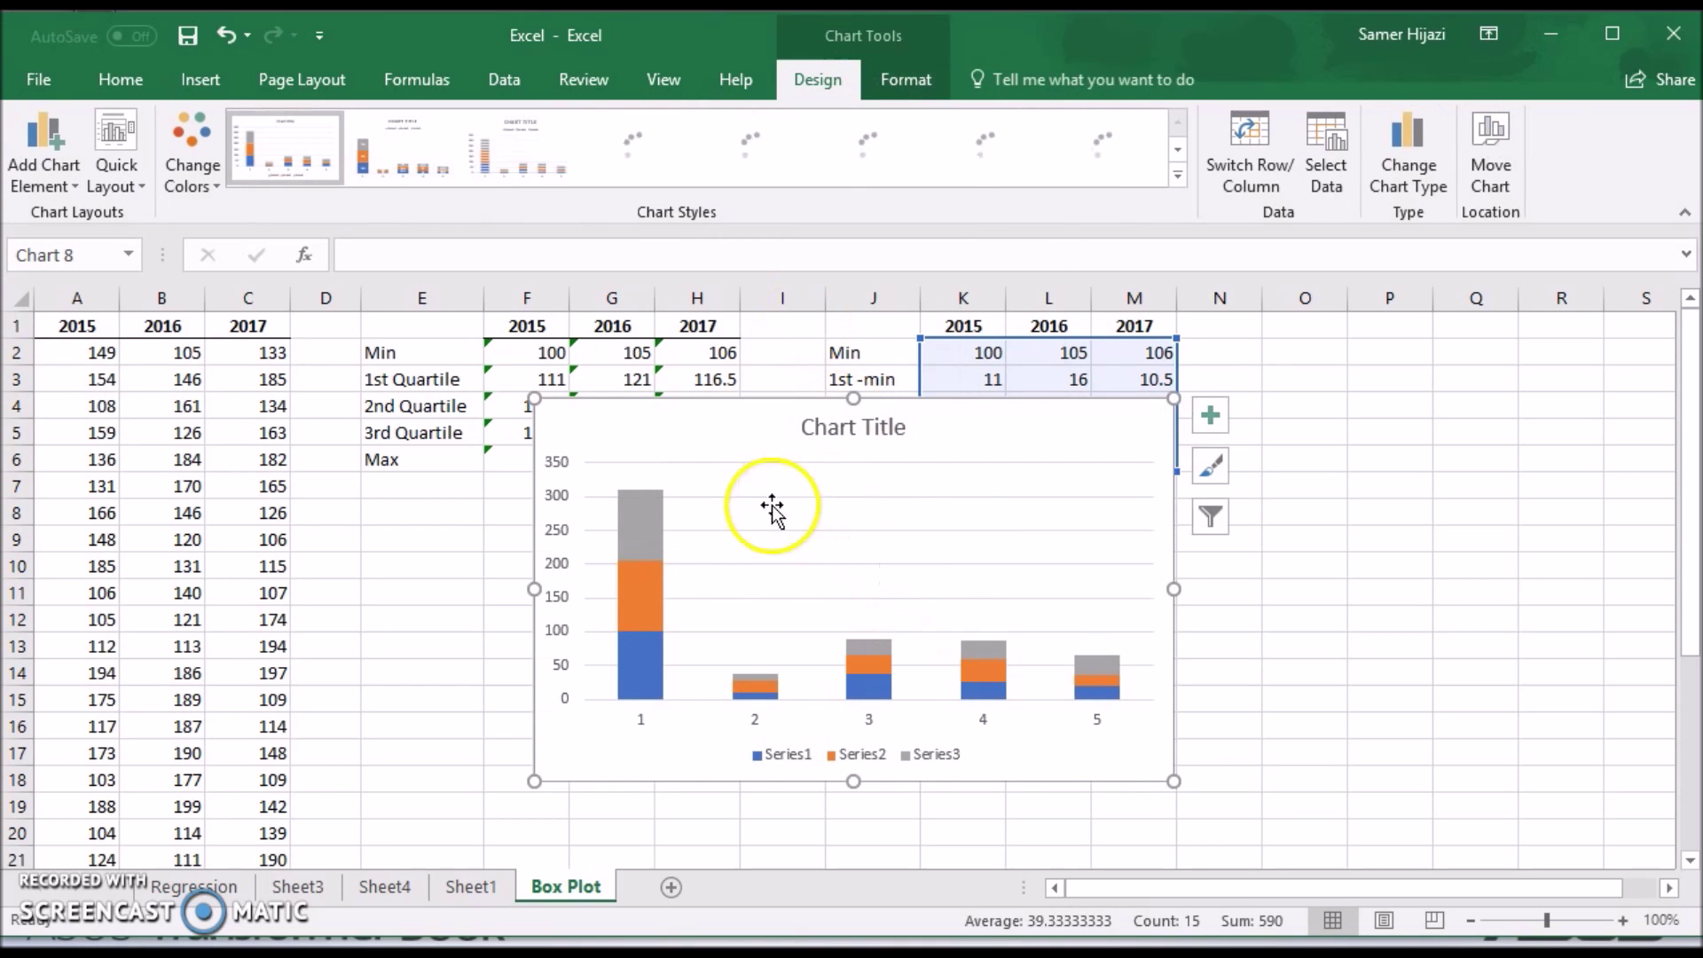
{"action": "left_click_drag", "start_coordinate": [892, 410], "coordinate": [746, 481]}
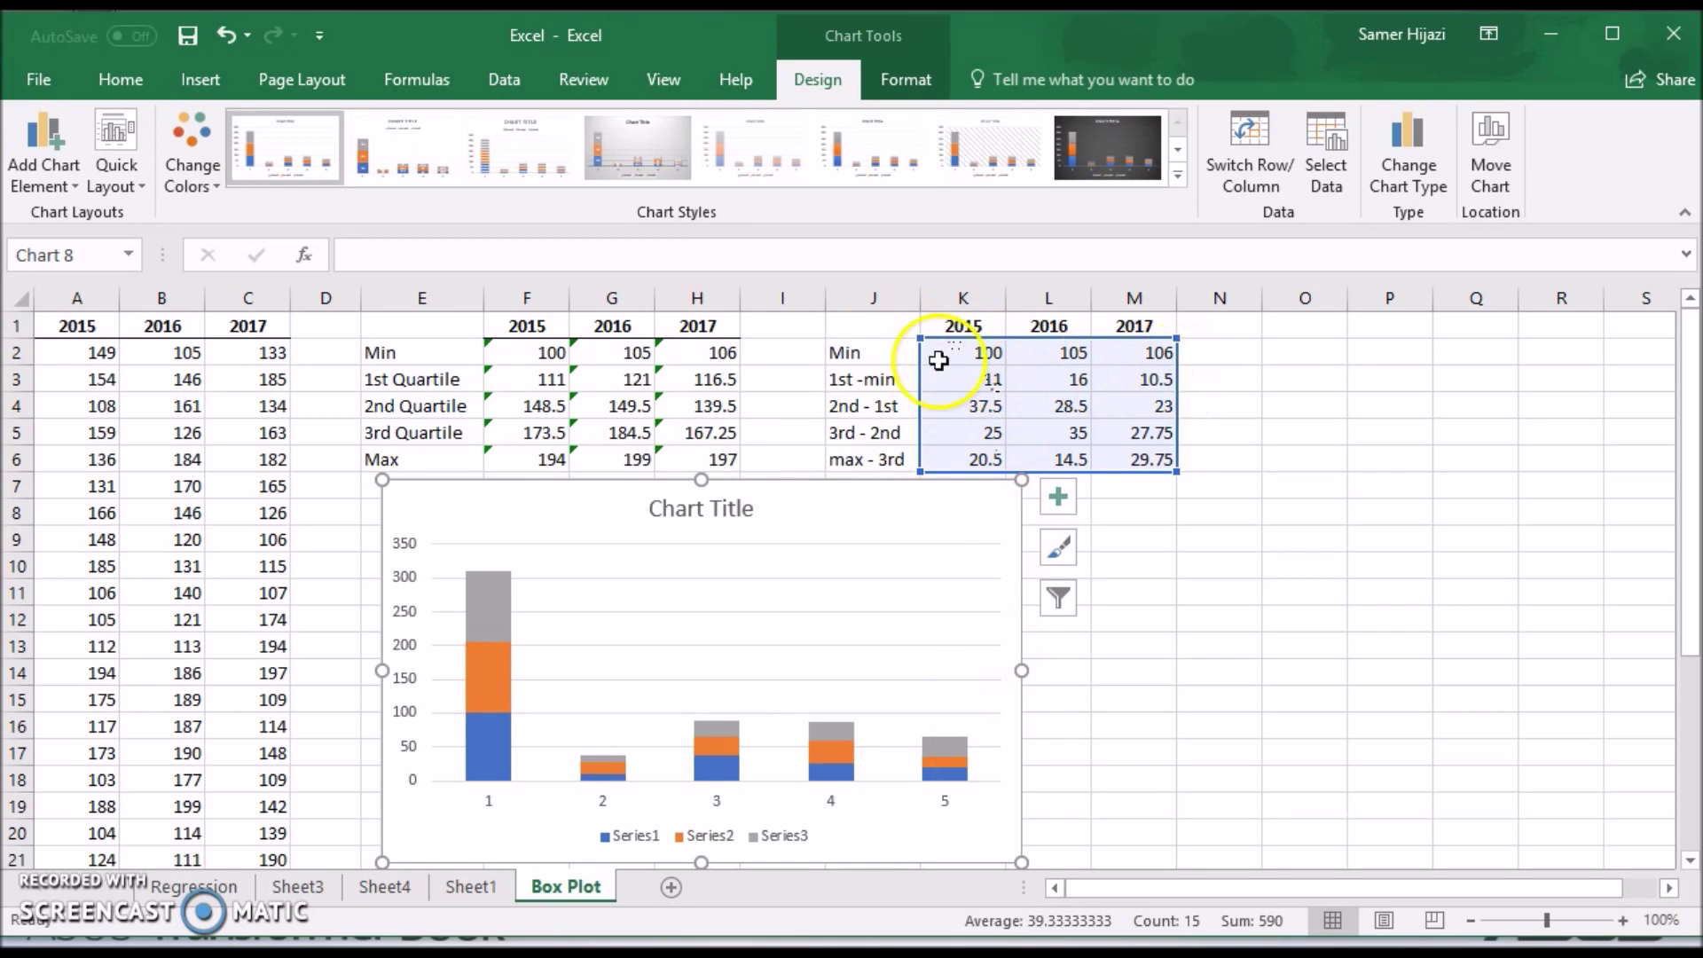
{"action": "left_click", "coordinate": [749, 512]}
{"action": "left_click_drag", "start_coordinate": [752, 513], "coordinate": [665, 509]}
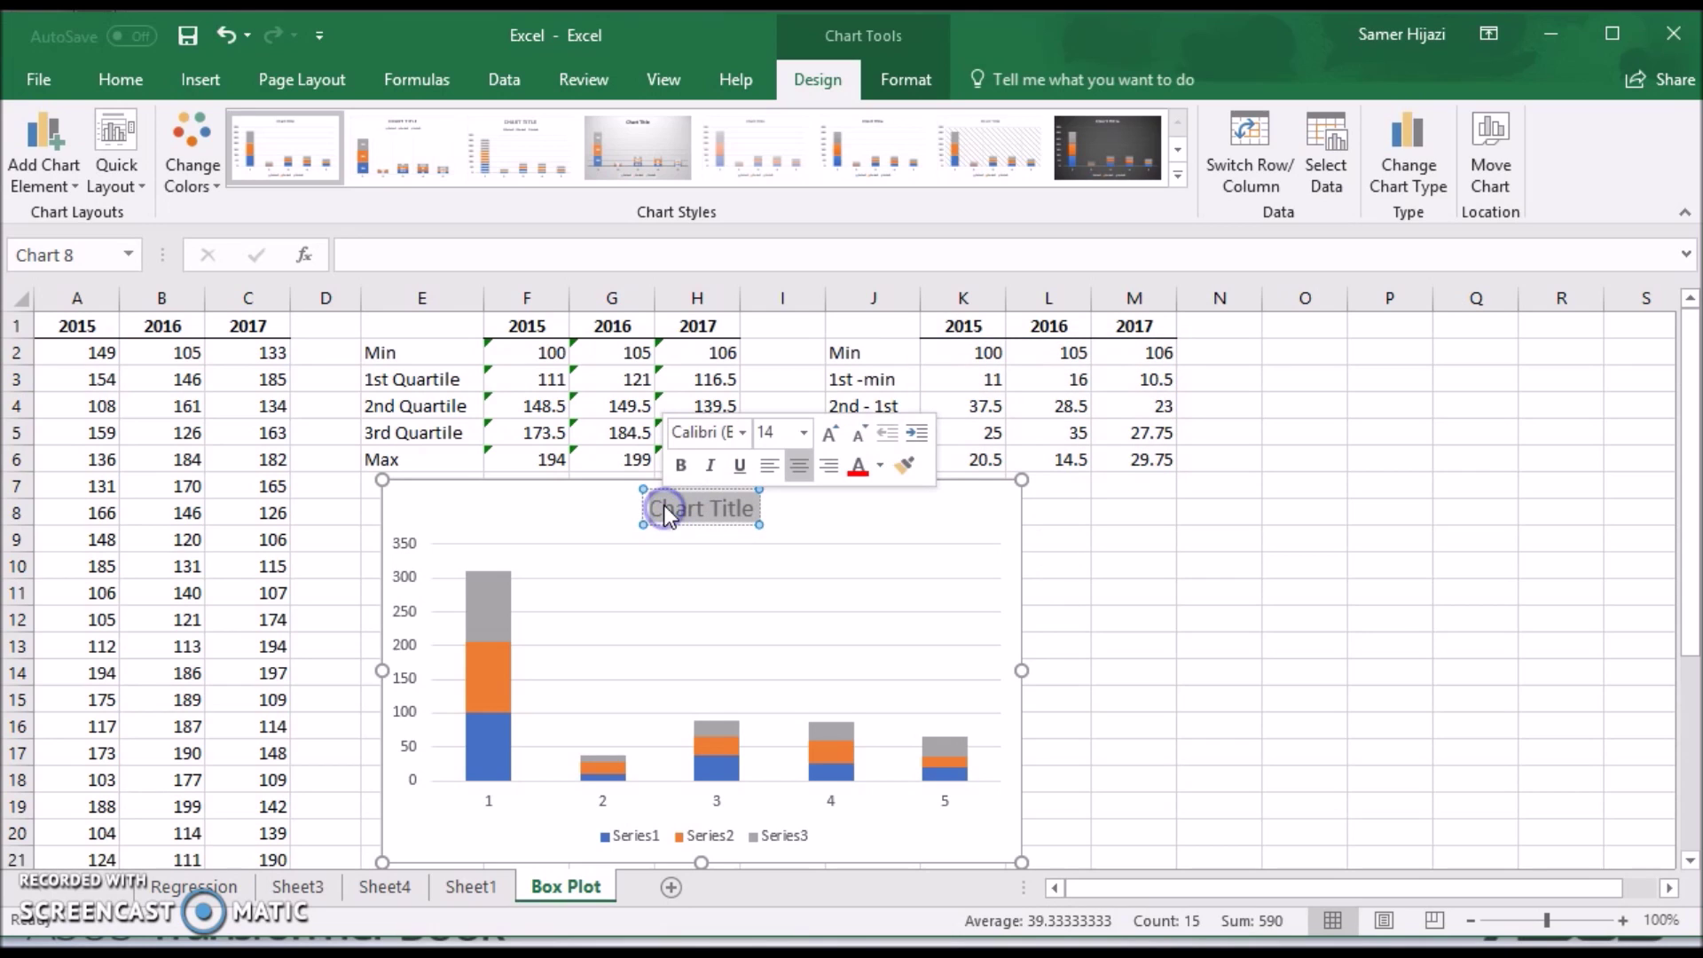
{"action": "type", "text": "Box Plot"}
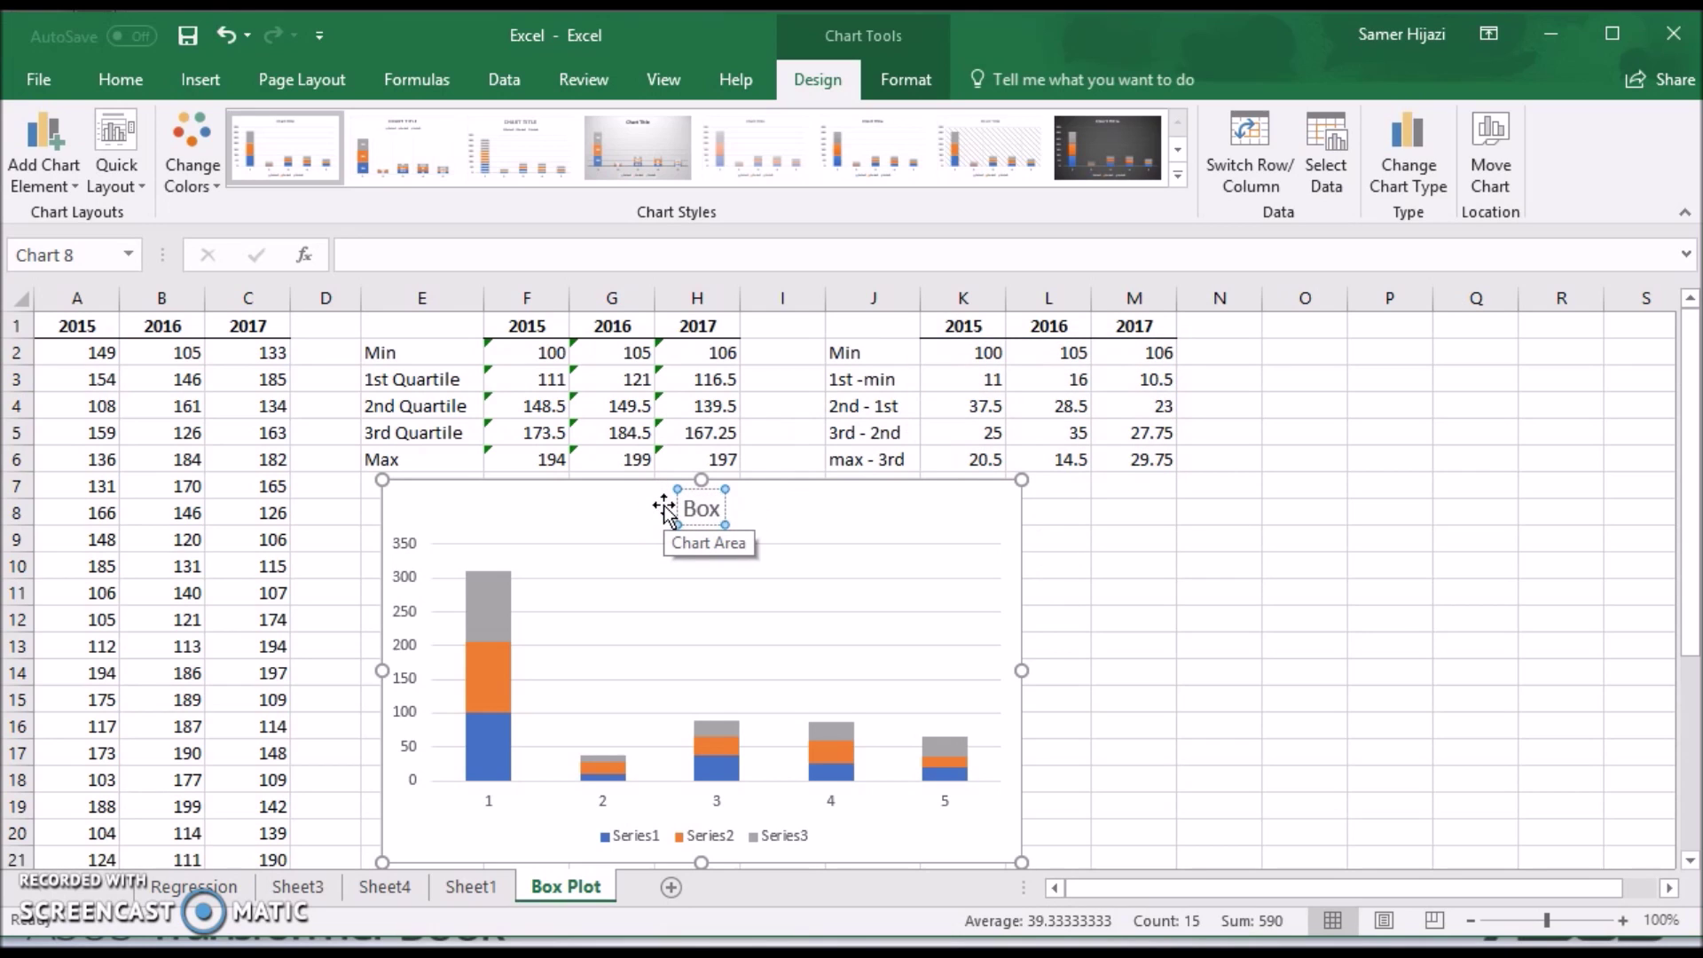
Step: Delete the chart legend and reposition the chart
{"action": "left_click", "coordinate": [806, 825]}
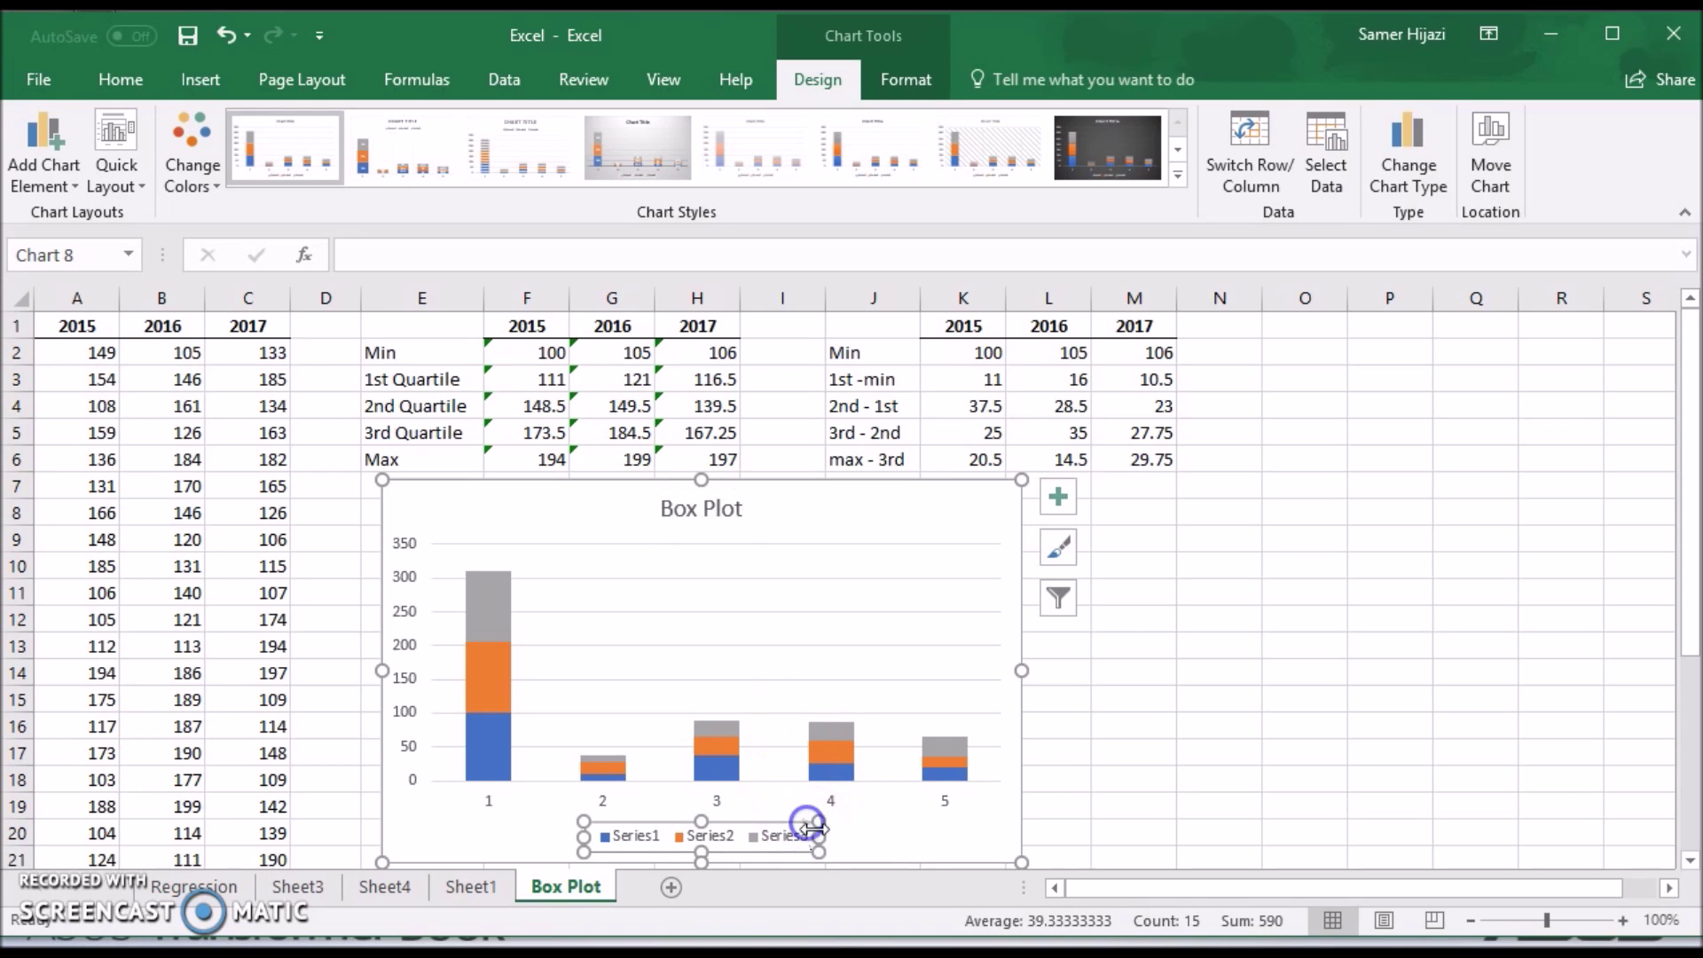
{"action": "key", "text": "Delete"}
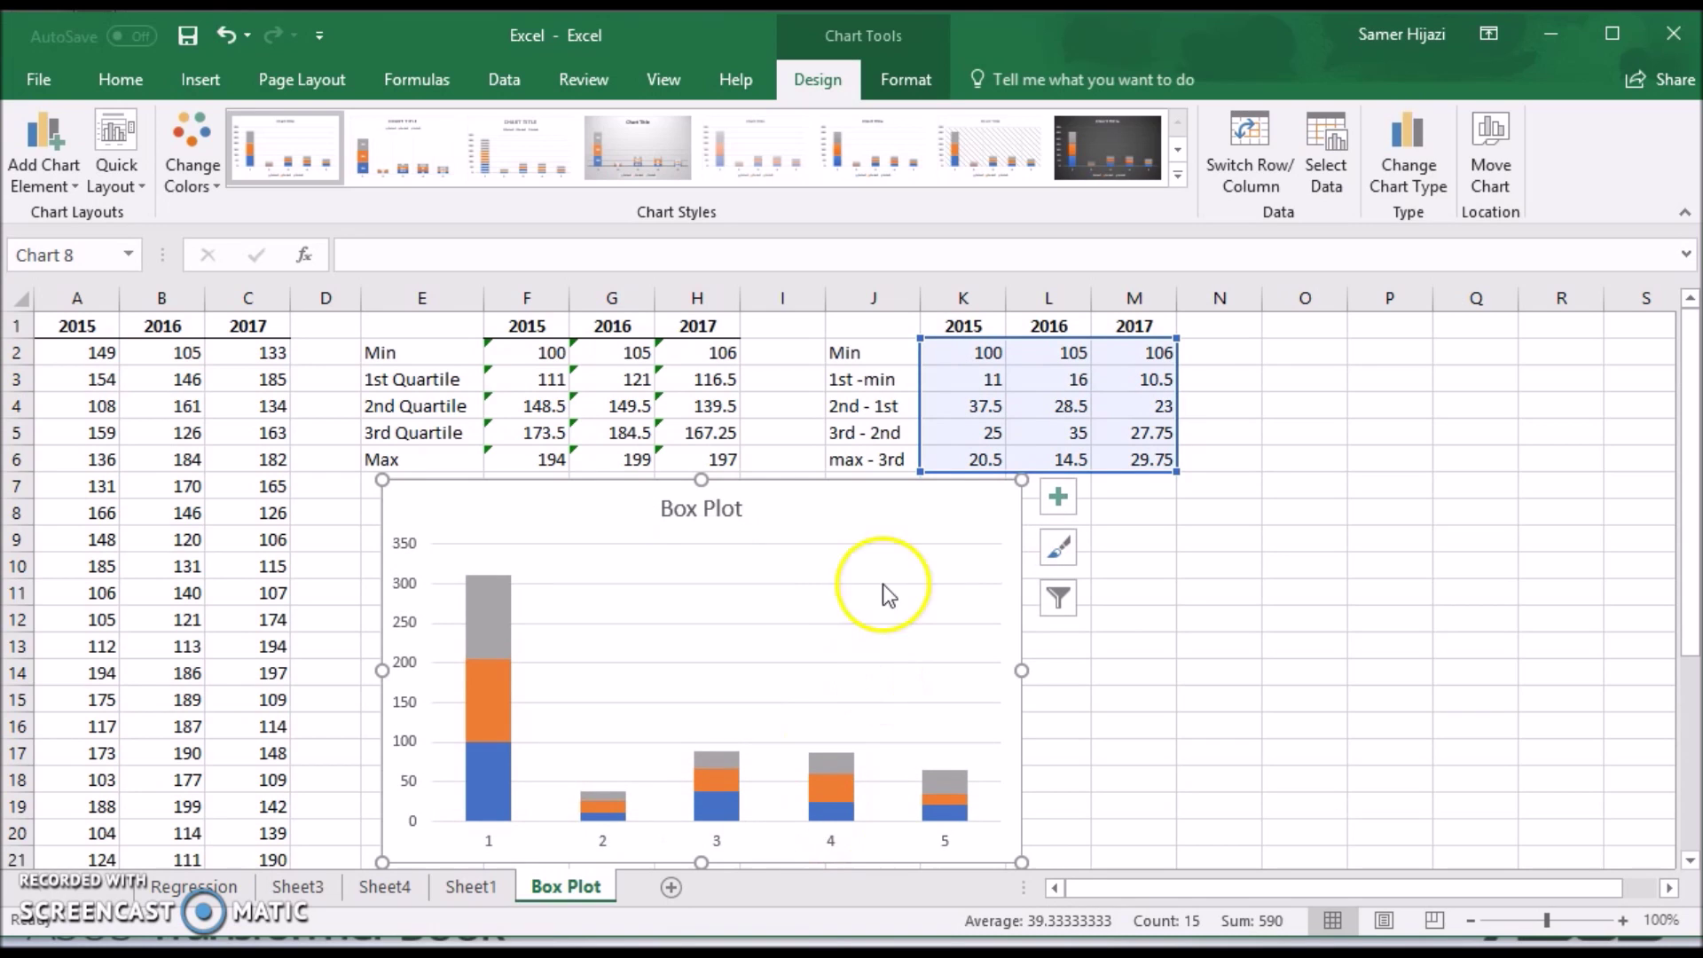
{"action": "left_click_drag", "start_coordinate": [844, 491], "coordinate": [670, 338]}
{"action": "left_click", "coordinate": [418, 573]}
Step: Switch the chart's rows and columns and use K1:M1 as the year axis labels
{"action": "right_click", "coordinate": [348, 587]}
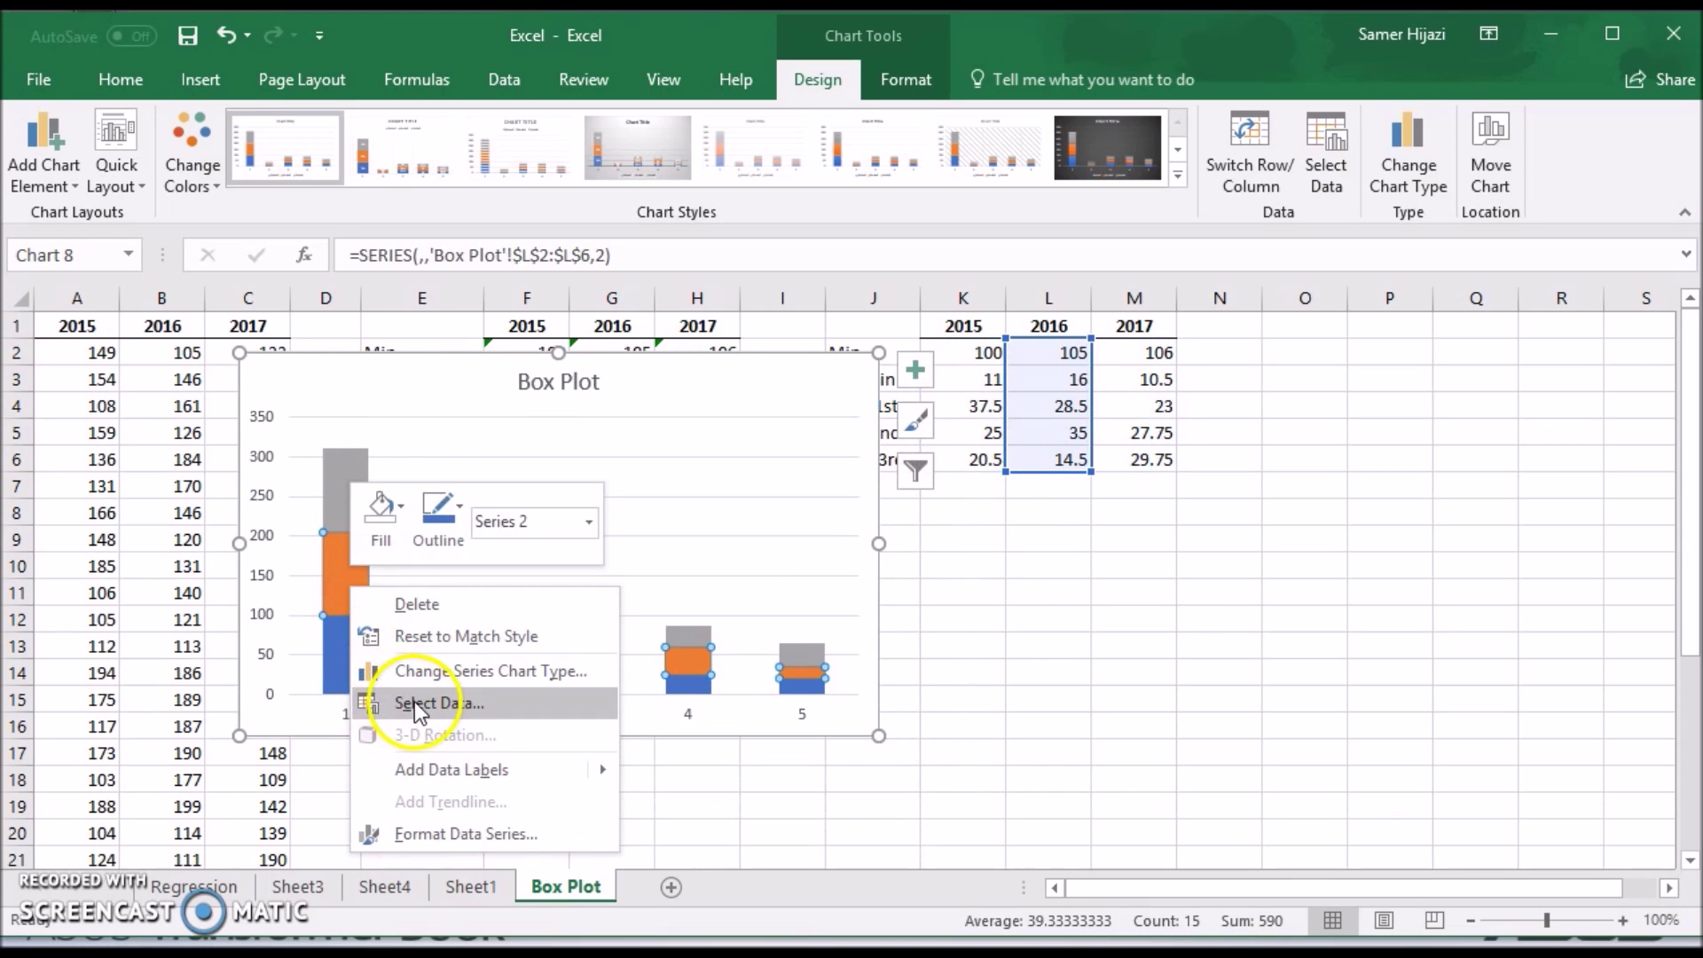
{"action": "left_click", "coordinate": [443, 702]}
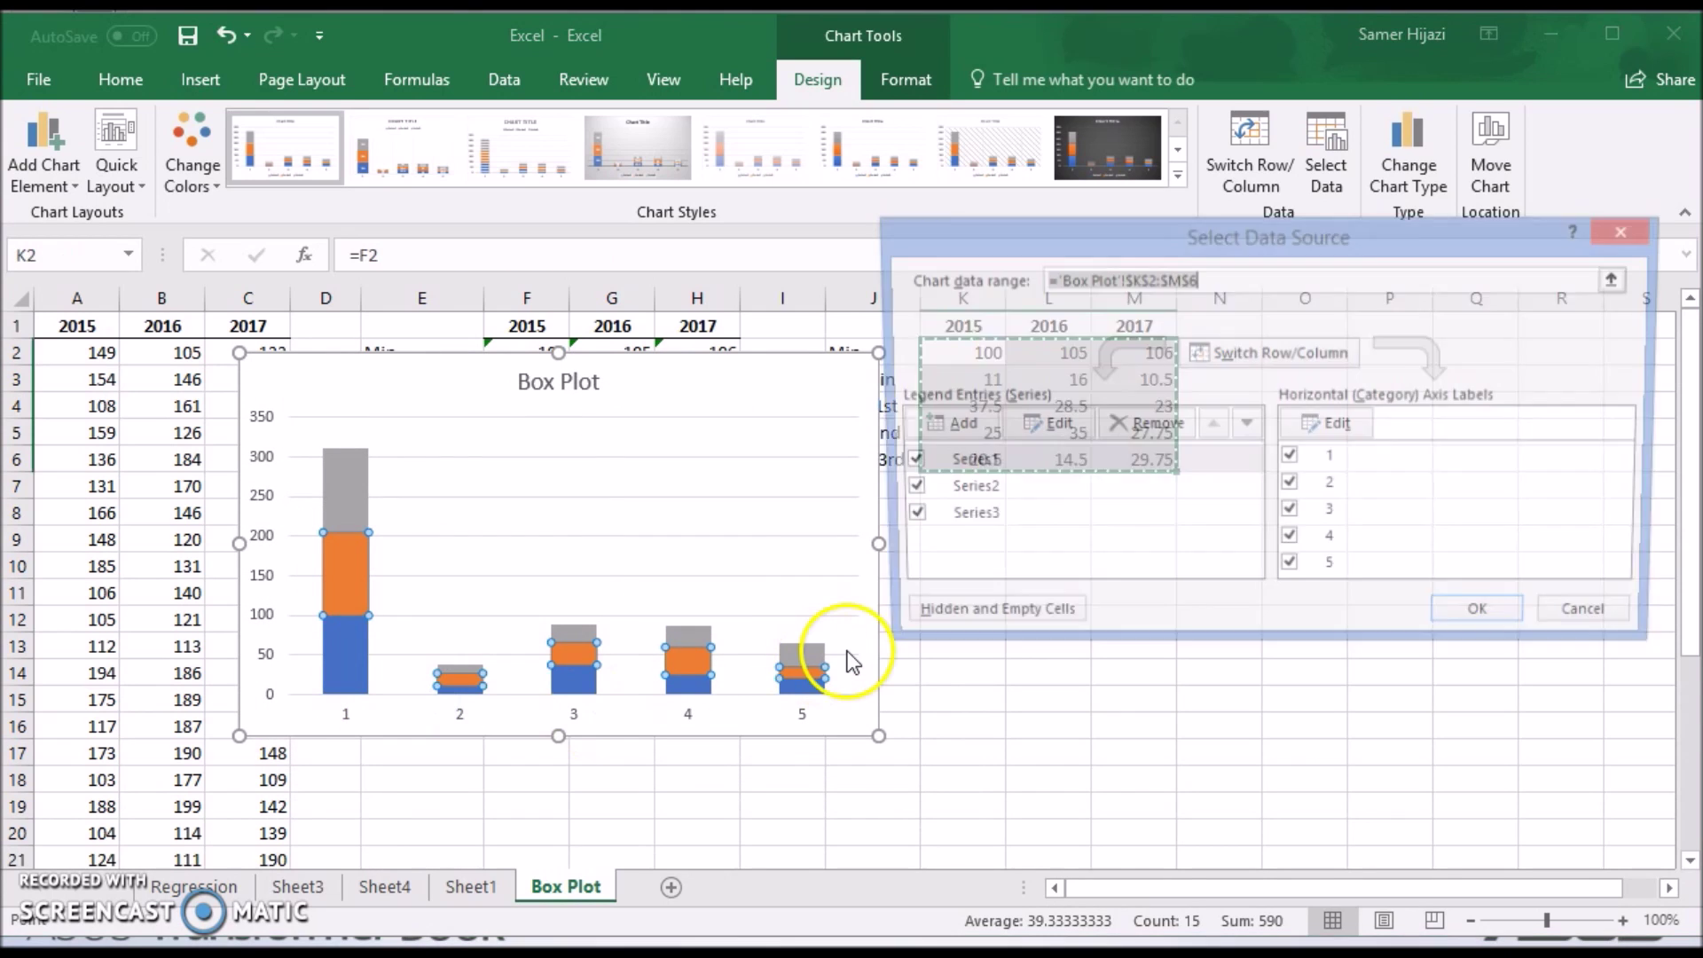
{"action": "left_click_drag", "start_coordinate": [1254, 236], "coordinate": [1338, 486]}
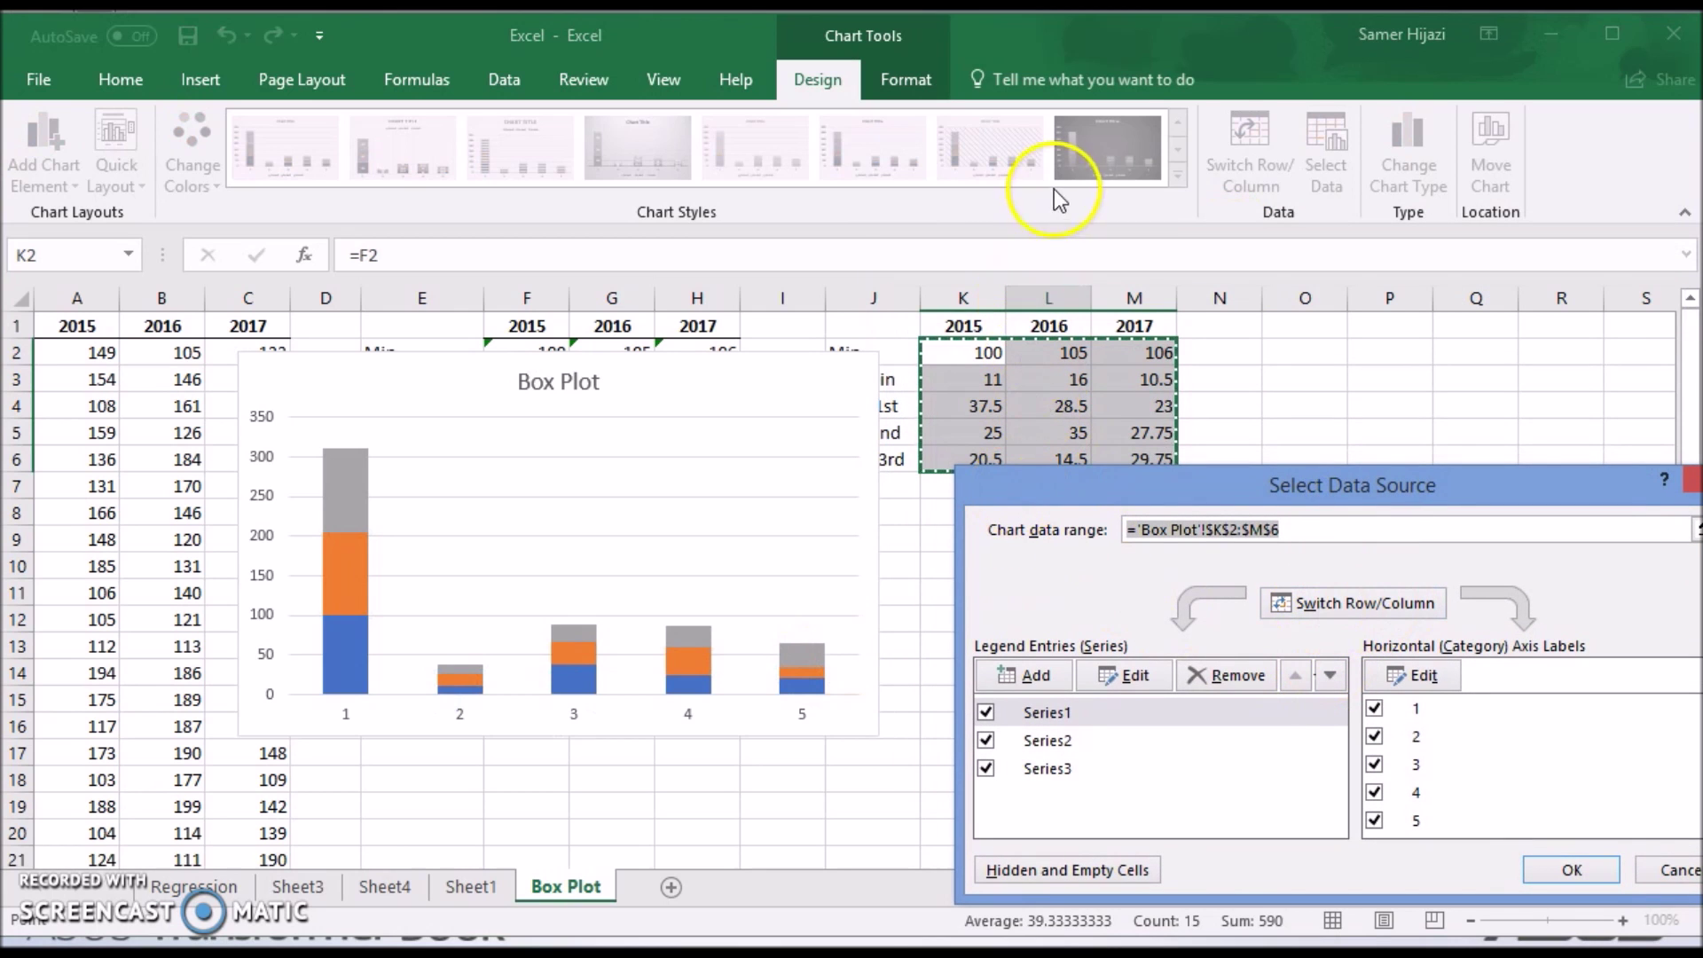
{"action": "left_click", "coordinate": [1284, 603]}
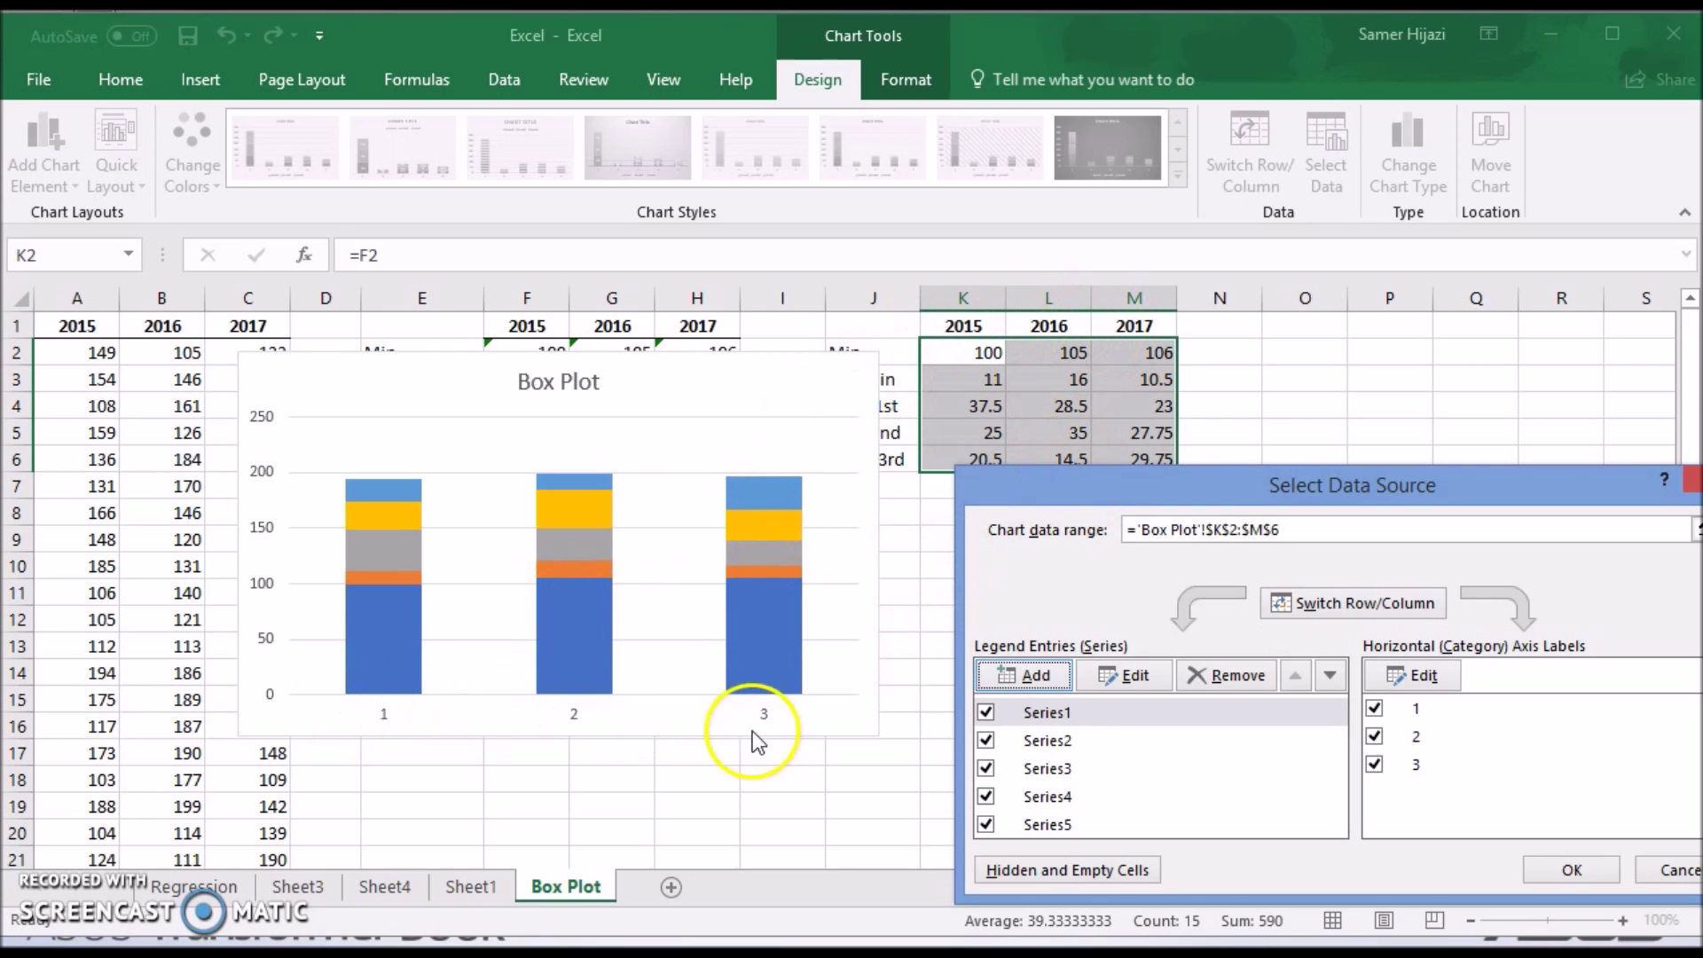
{"action": "left_click", "coordinate": [1419, 676]}
{"action": "left_click_drag", "start_coordinate": [976, 328], "coordinate": [1109, 321]}
{"action": "key", "text": "Return"}
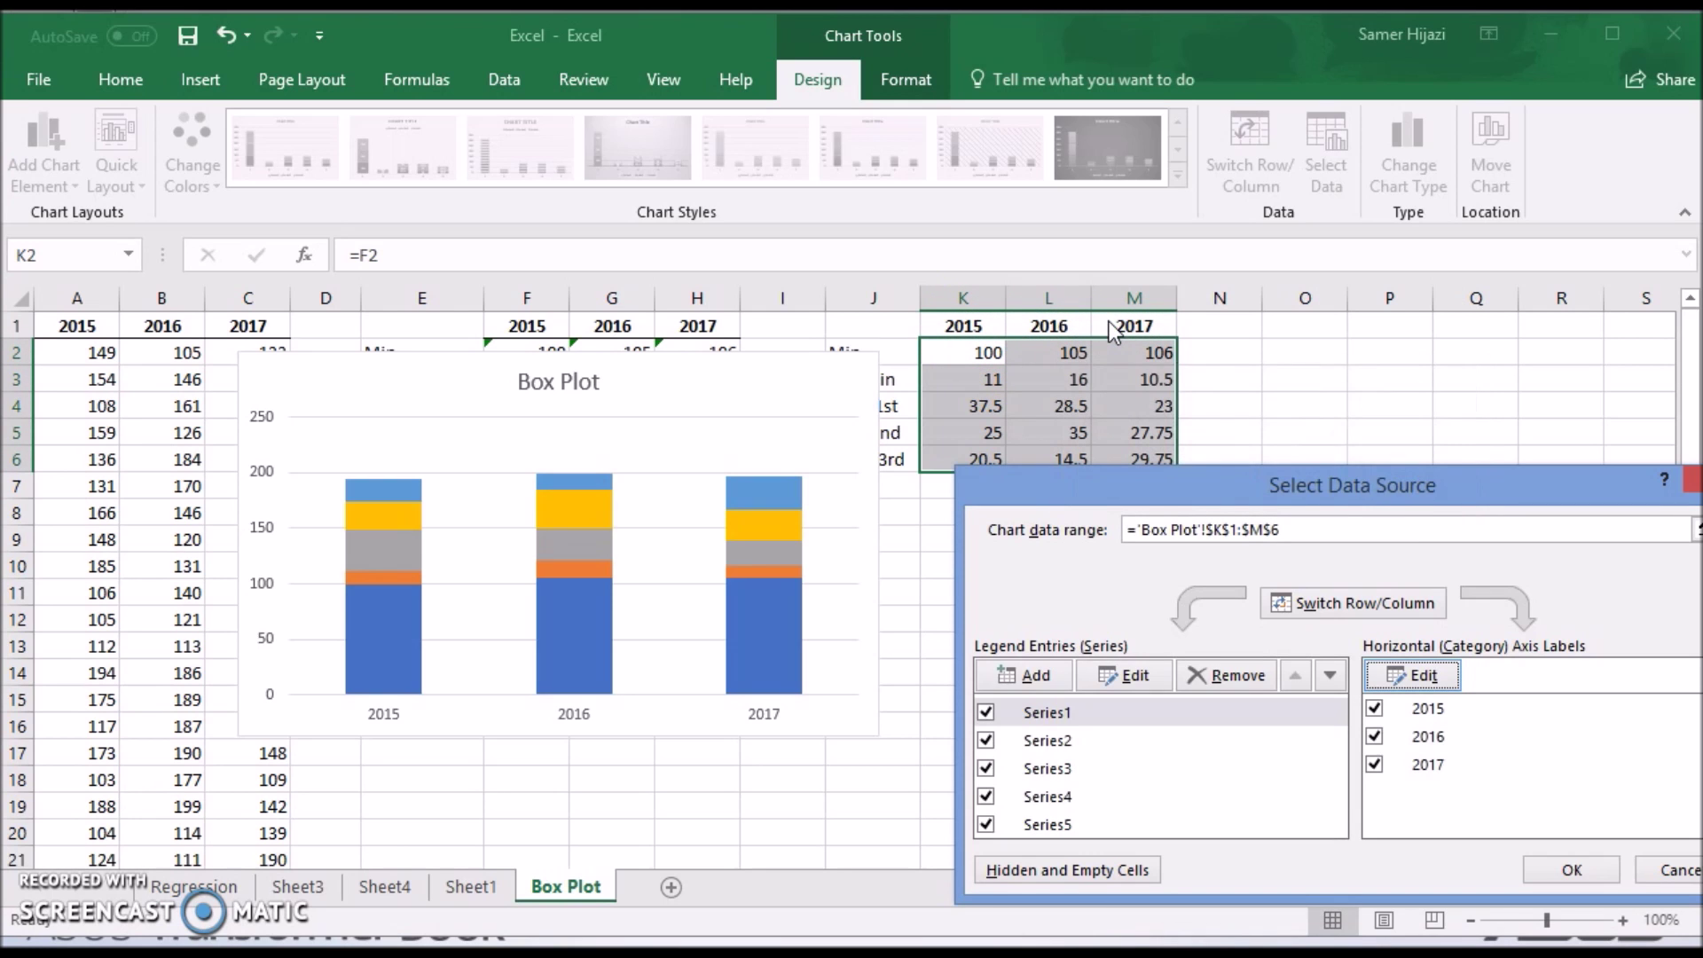
{"action": "left_click", "coordinate": [1568, 871]}
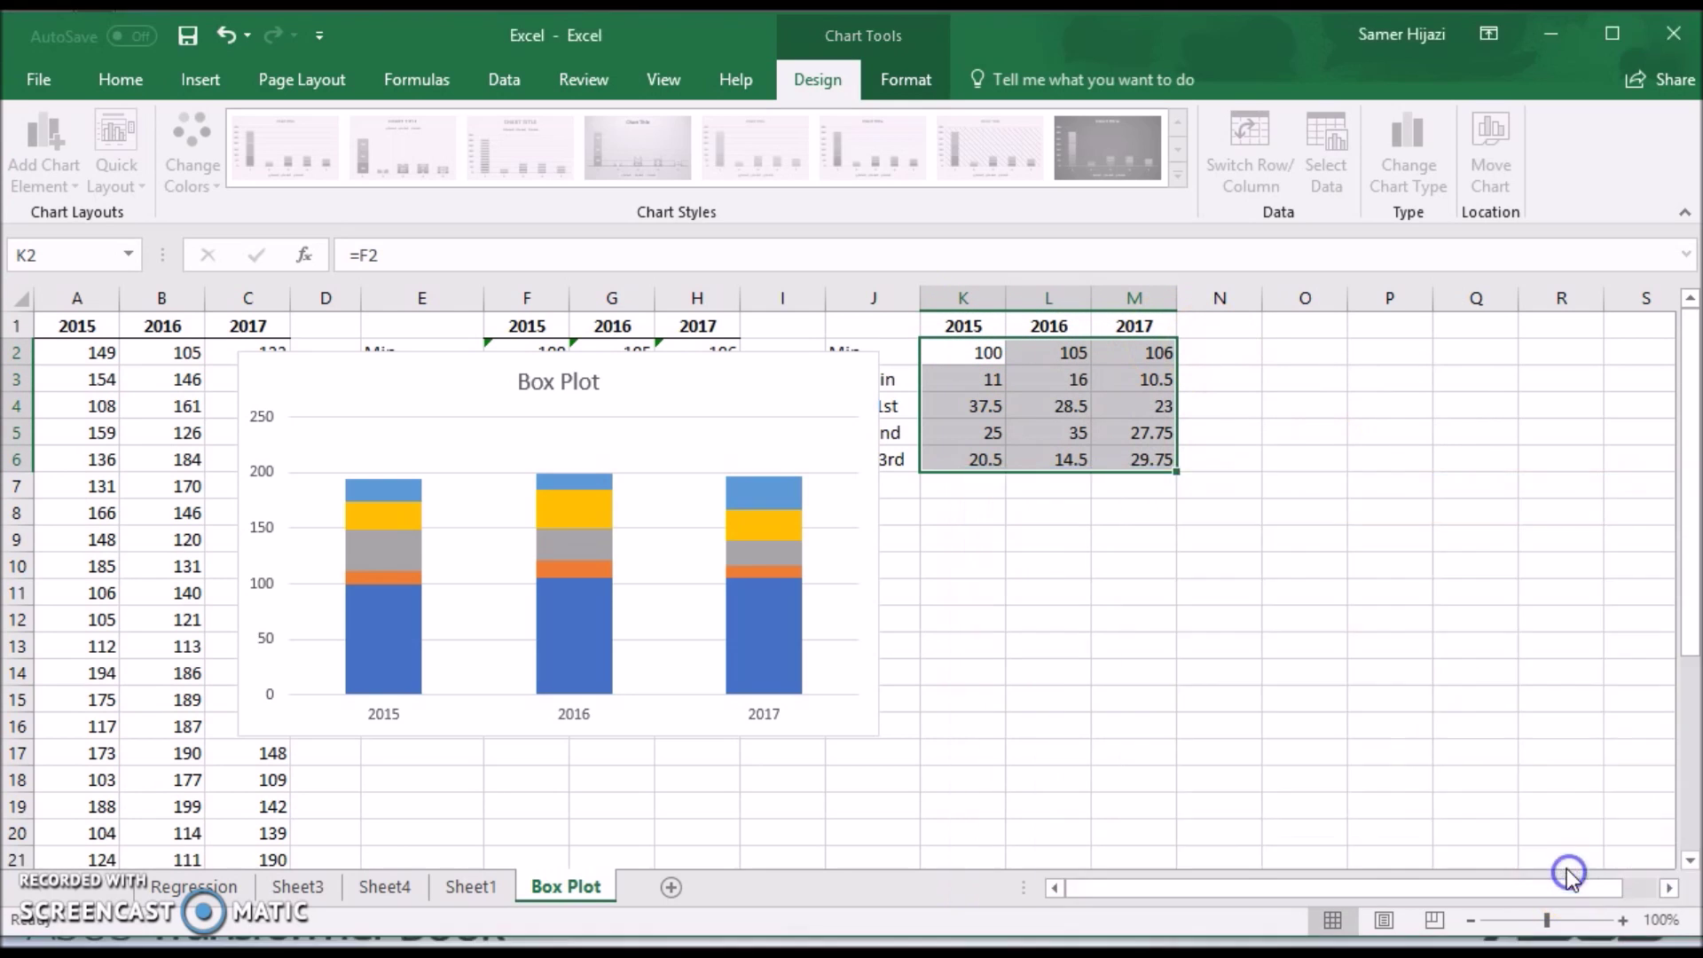
{"action": "left_click_drag", "start_coordinate": [762, 363], "coordinate": [828, 374]}
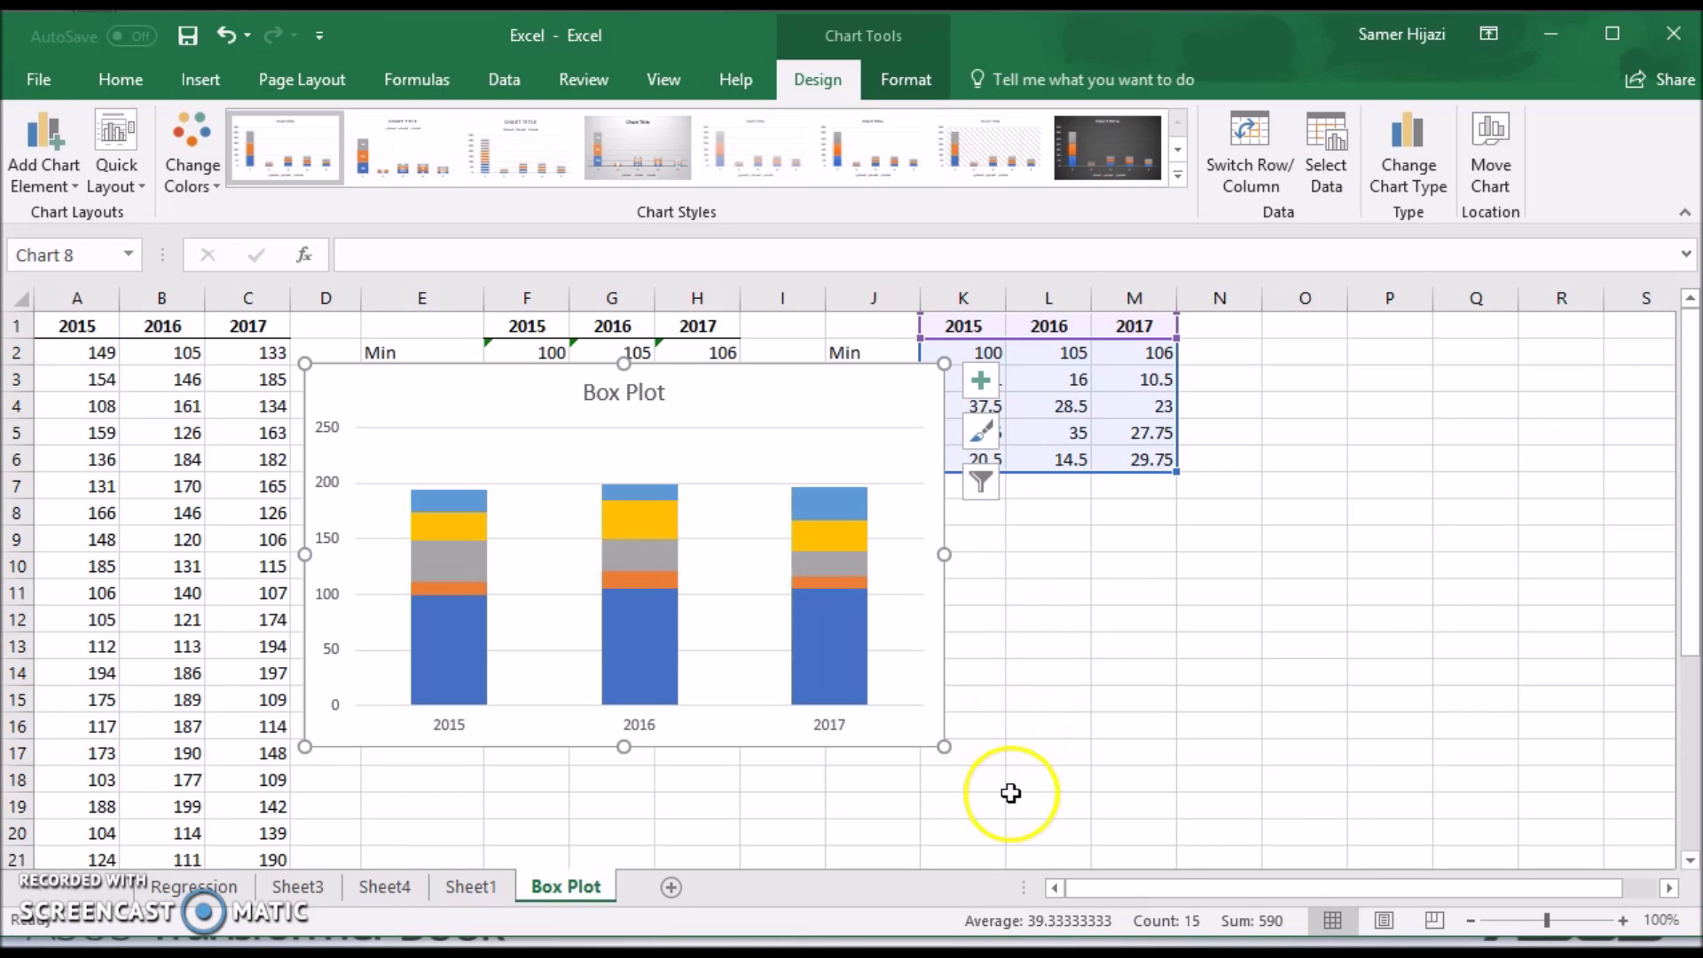
Step: Set the bottom Min series (Series 1) to No Fill
{"action": "mouse_move", "coordinate": [445, 661]}
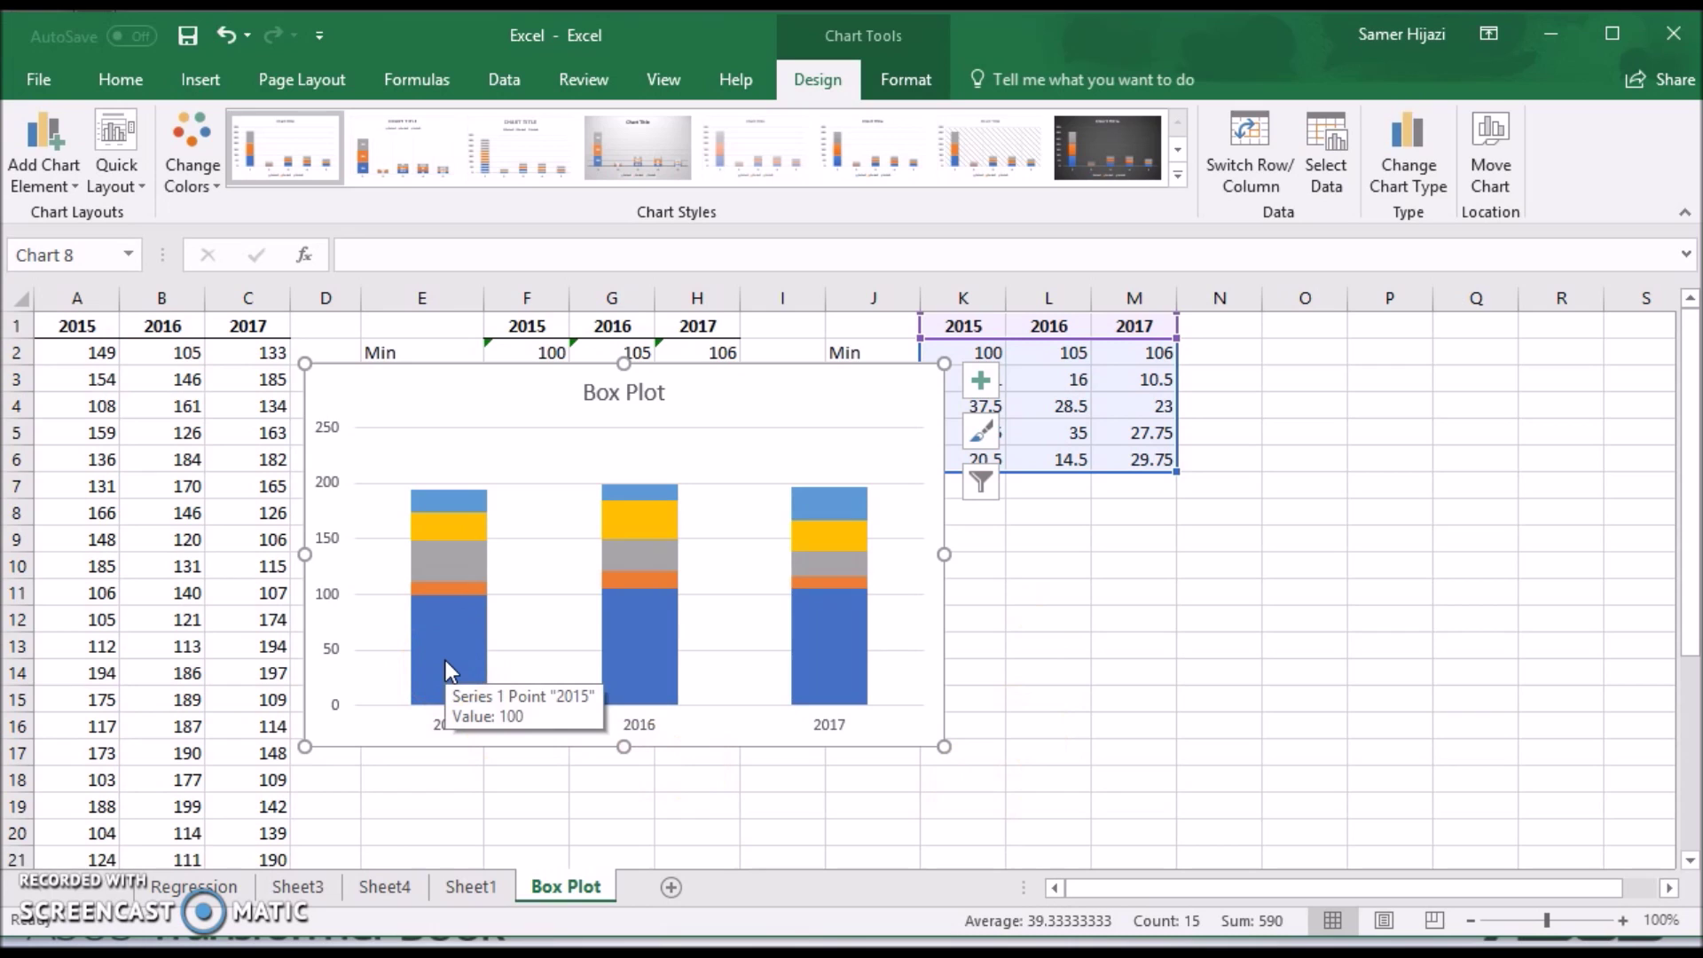
{"action": "left_click", "coordinate": [444, 656]}
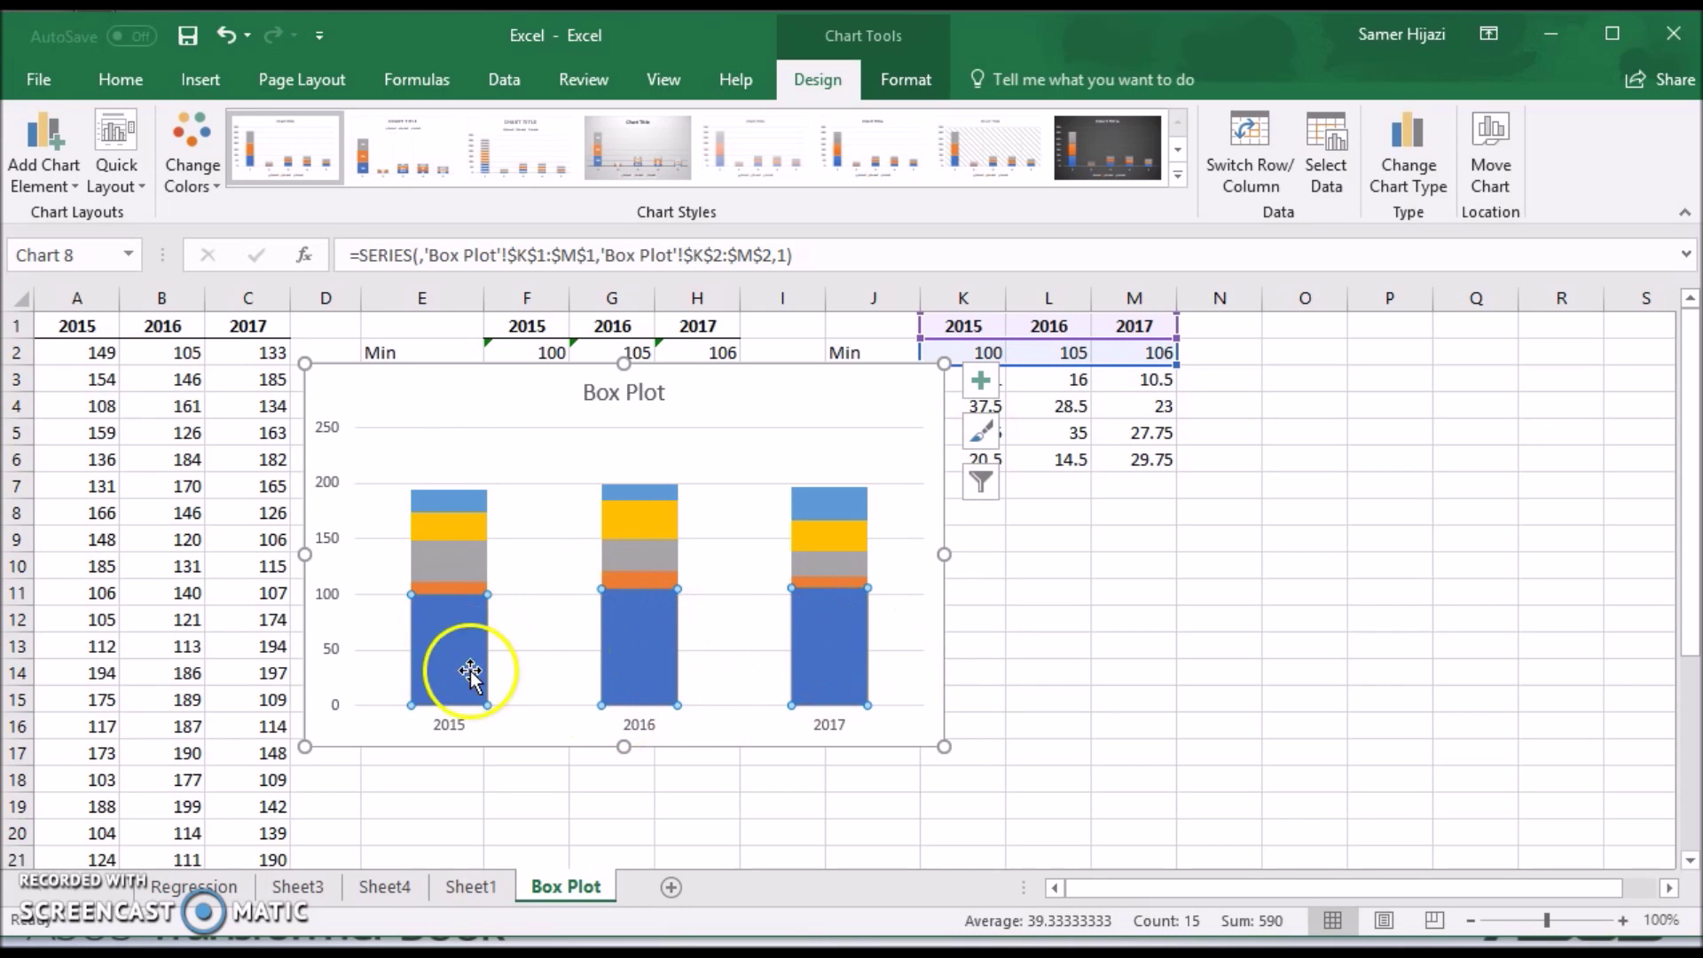
{"action": "right_click", "coordinate": [433, 663]}
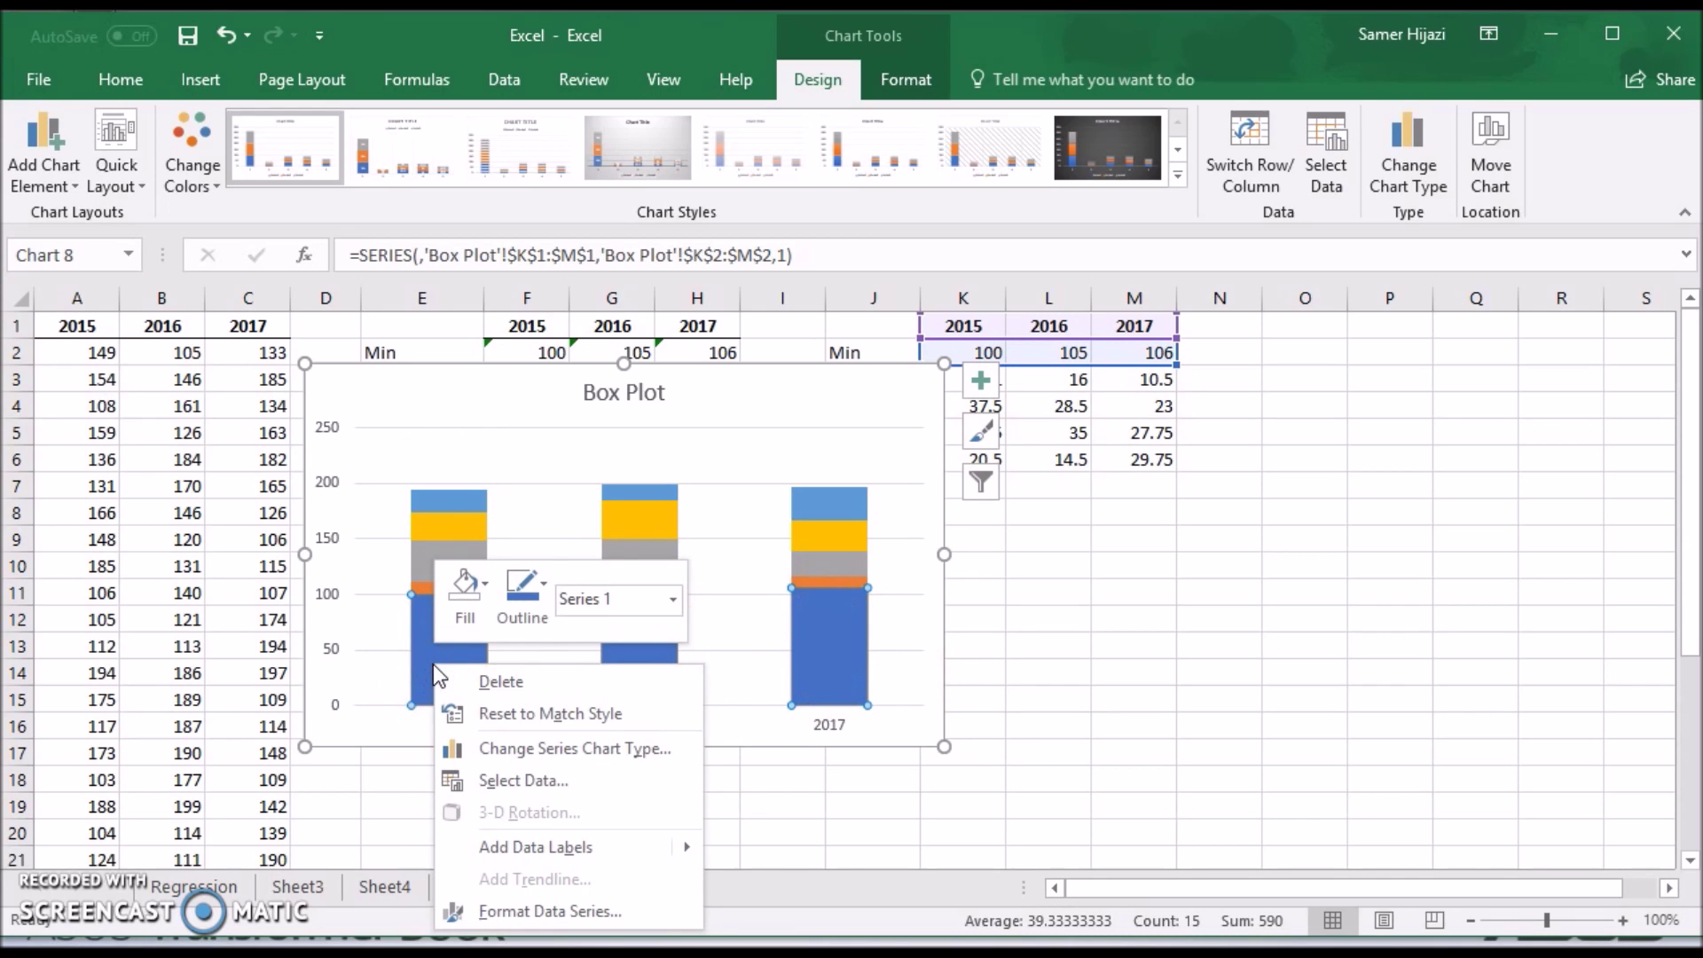
{"action": "left_click", "coordinate": [486, 587]}
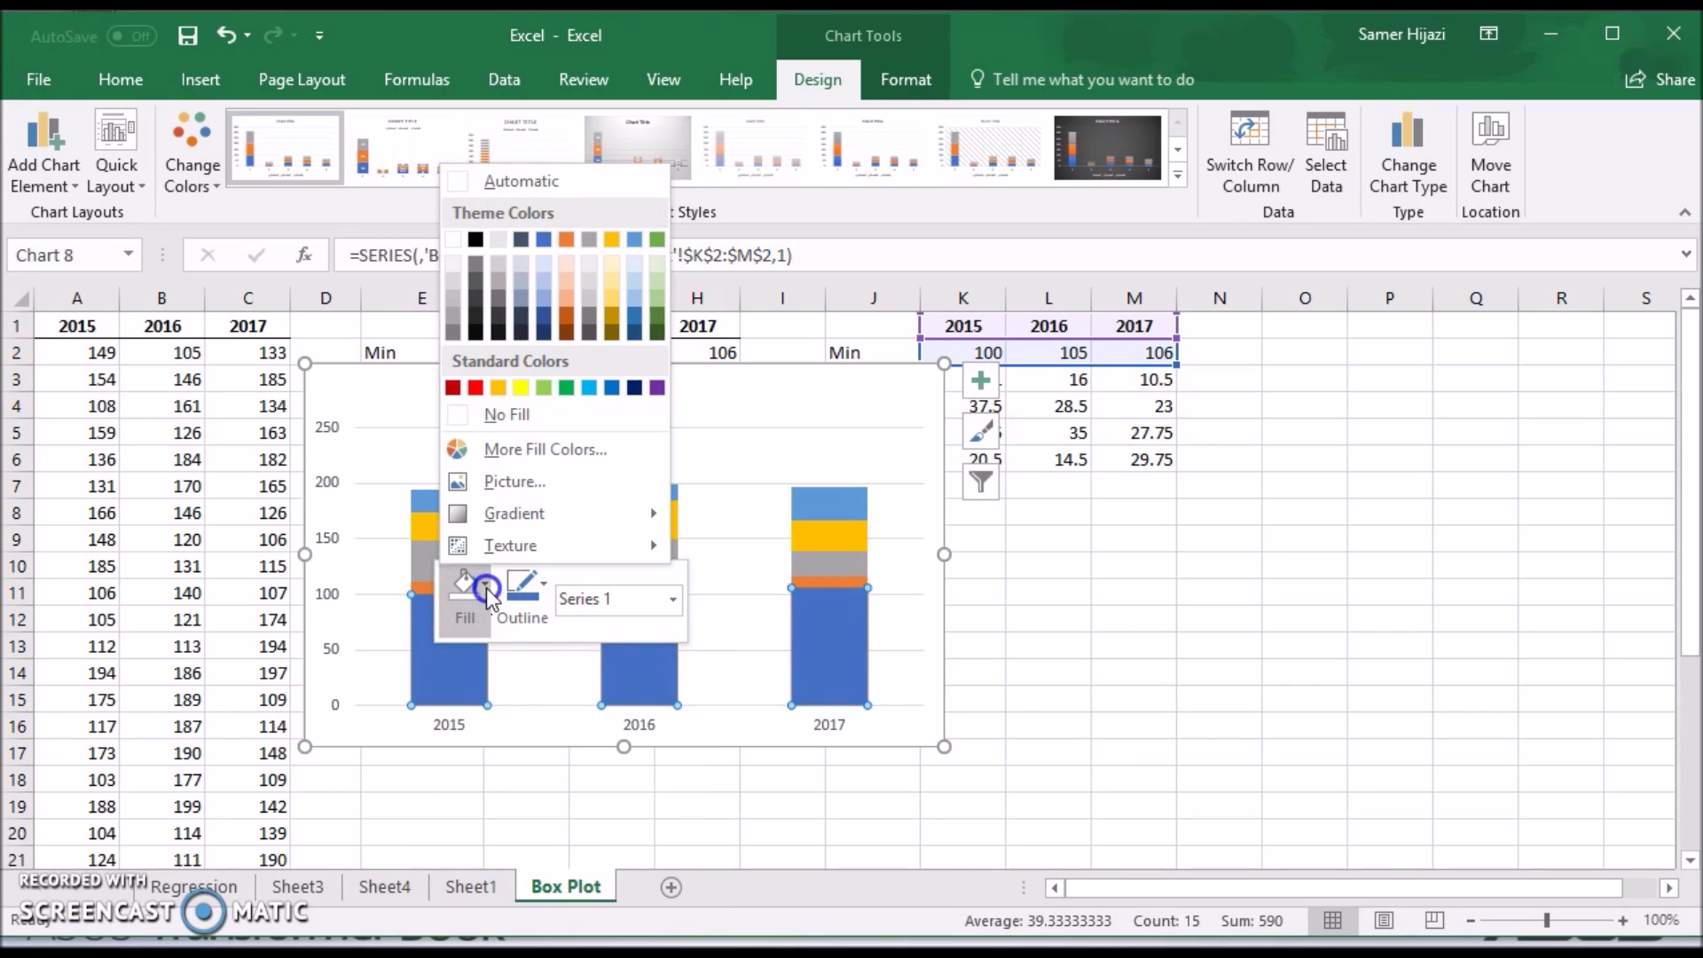
{"action": "left_click", "coordinate": [481, 415]}
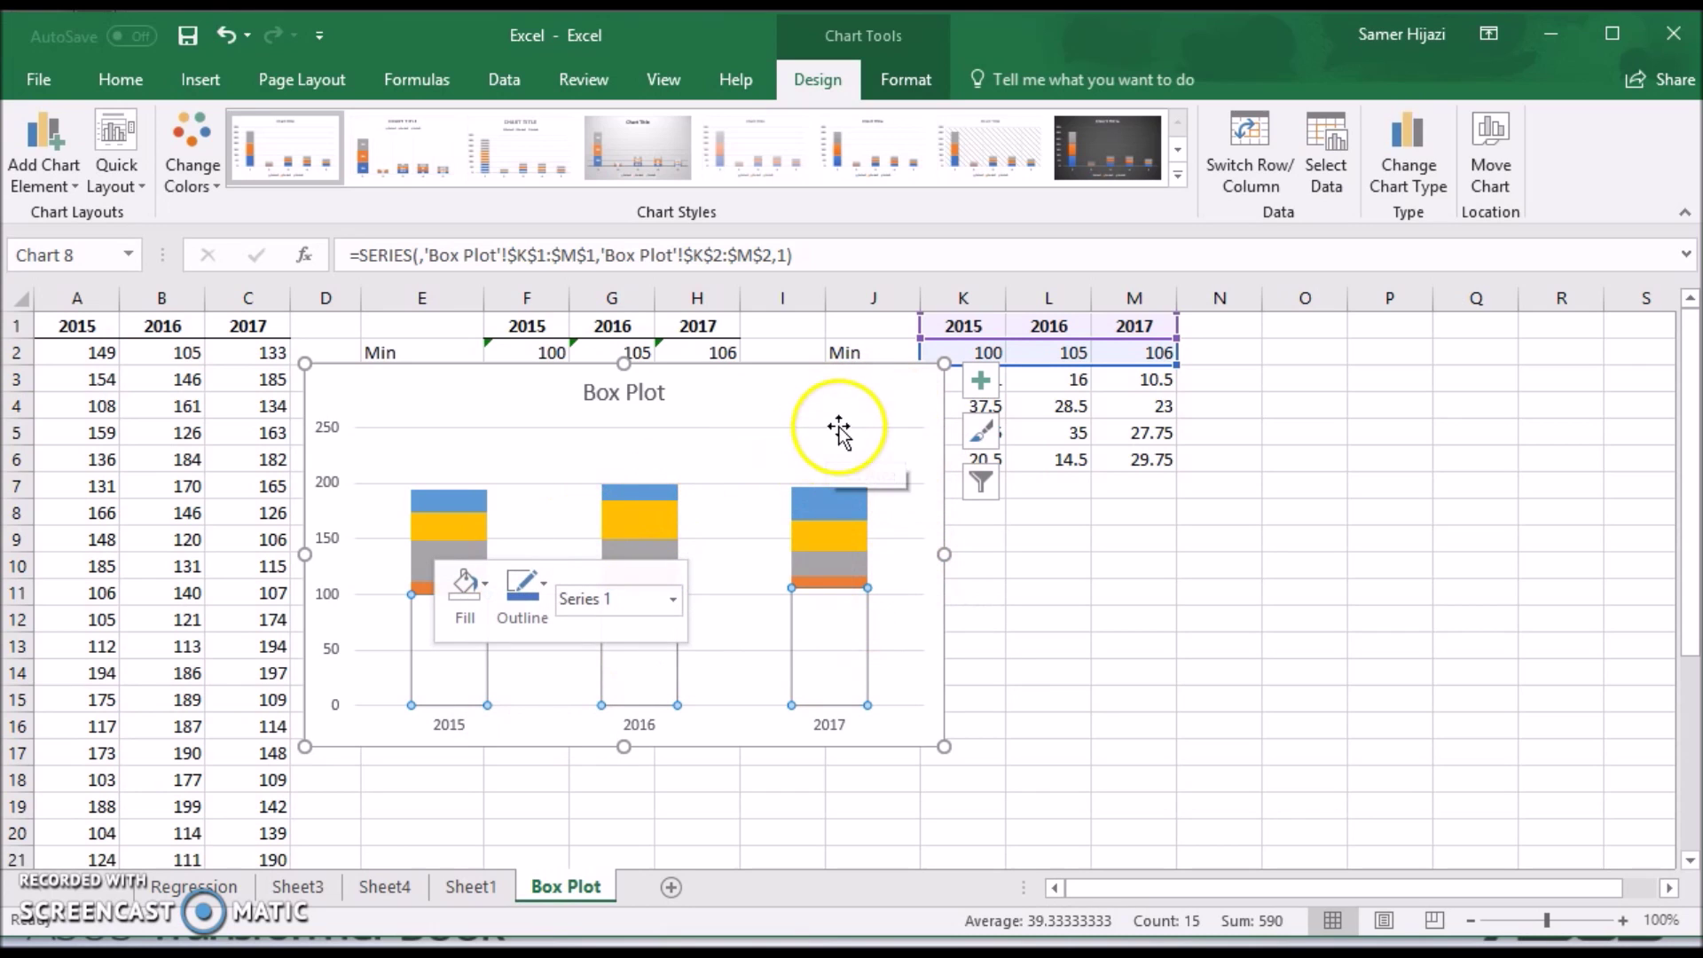
{"action": "mouse_move", "coordinate": [462, 499]}
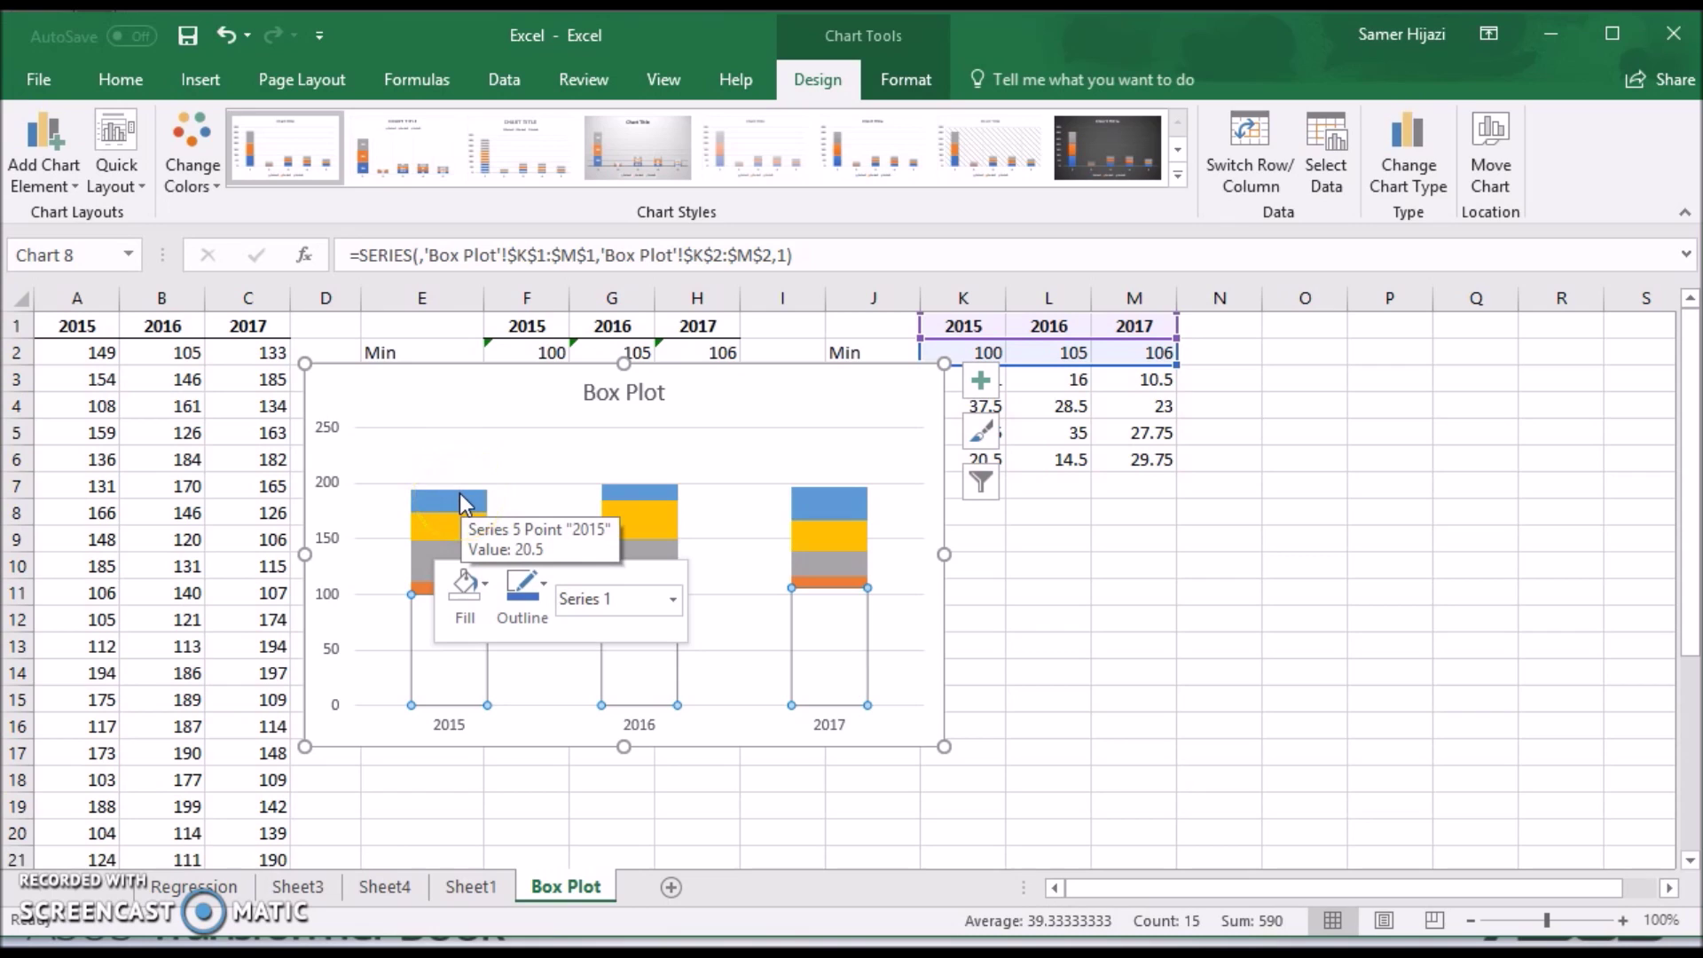
{"action": "left_click", "coordinate": [461, 499]}
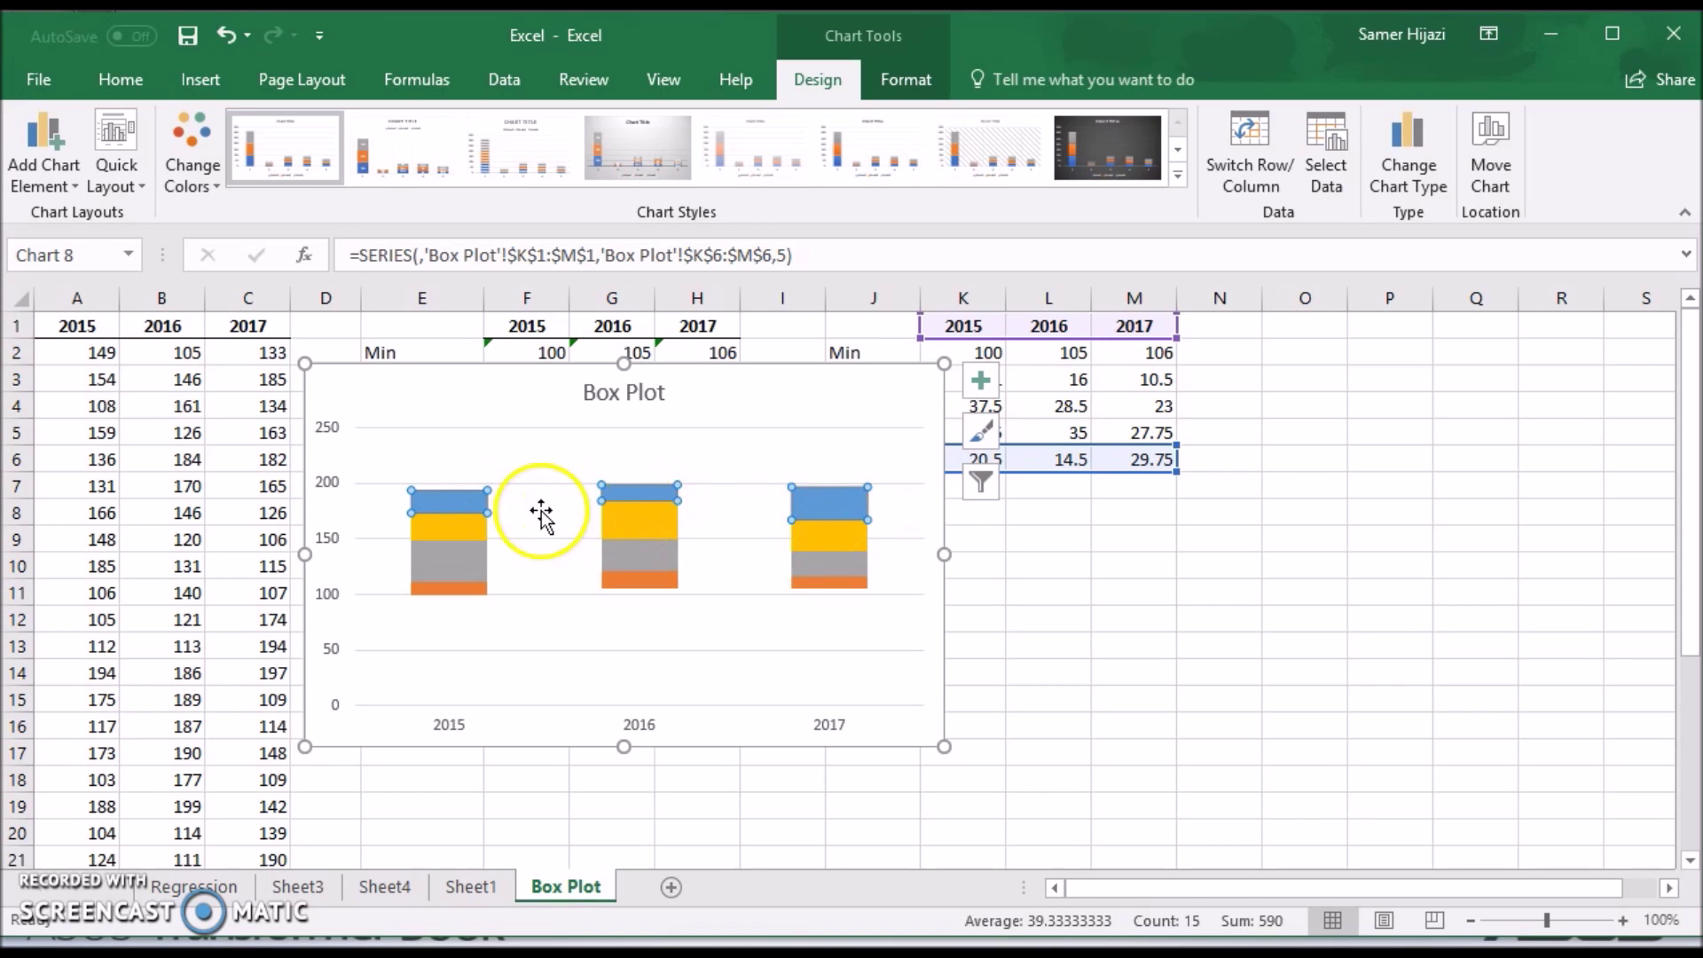
Step: Set the top Max series (Series 5) to No Fill
{"action": "right_click", "coordinate": [450, 507]}
{"action": "left_click", "coordinate": [501, 434]}
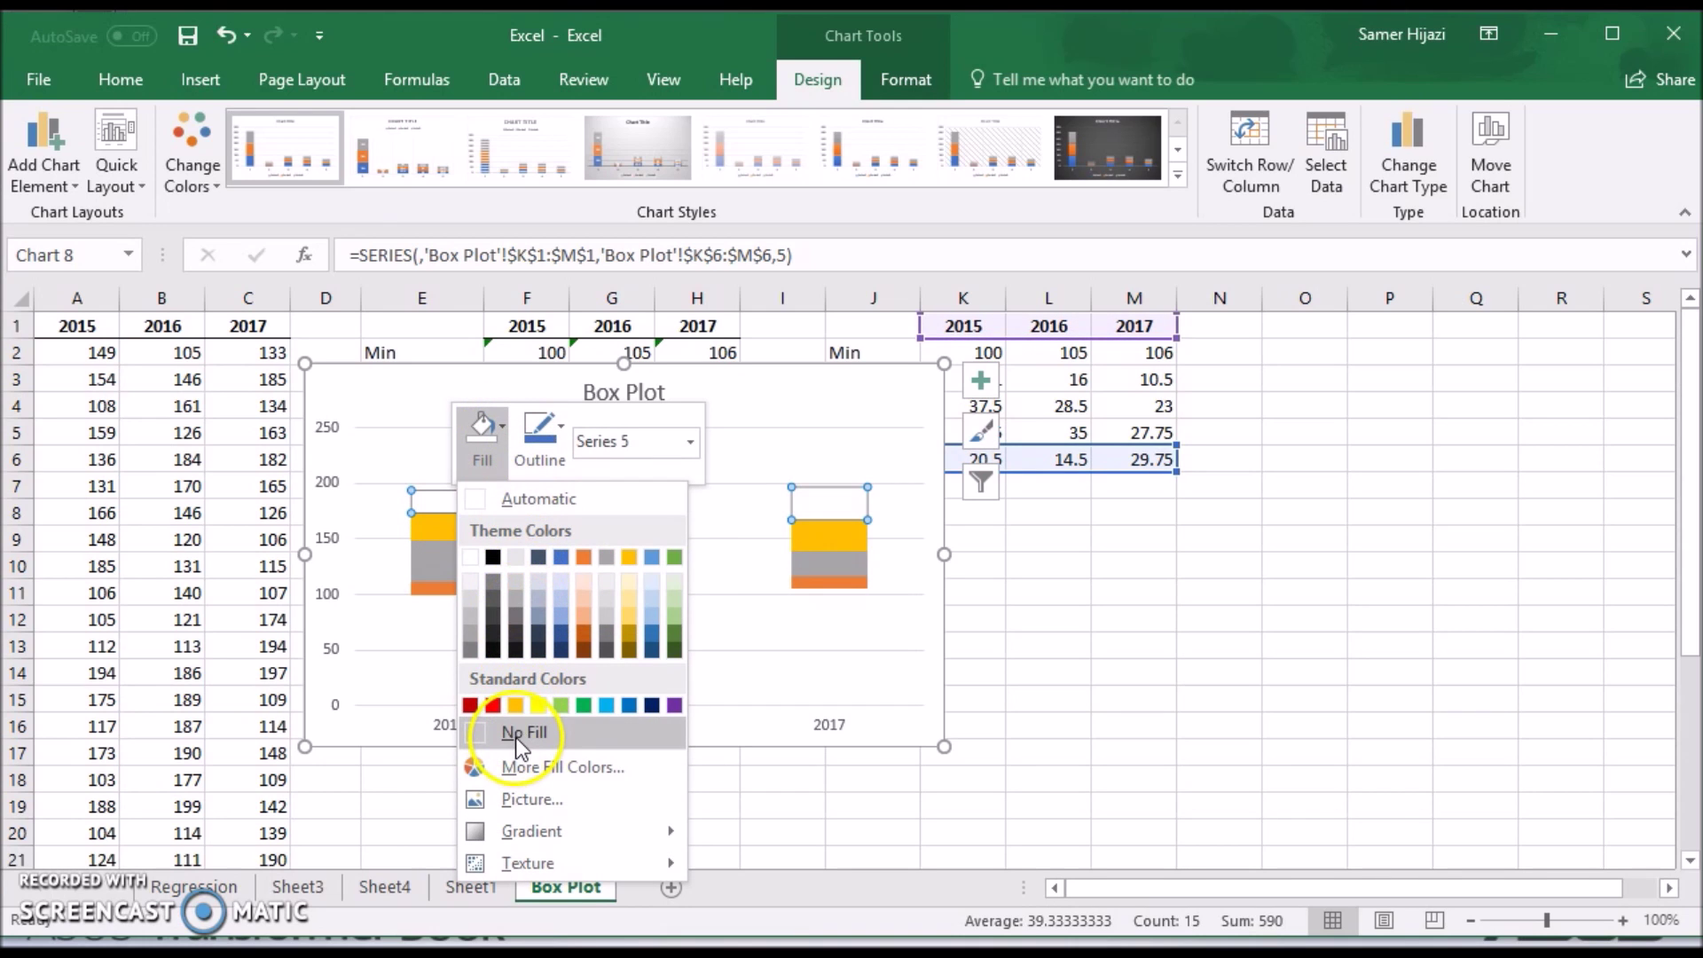
{"action": "left_click", "coordinate": [515, 734]}
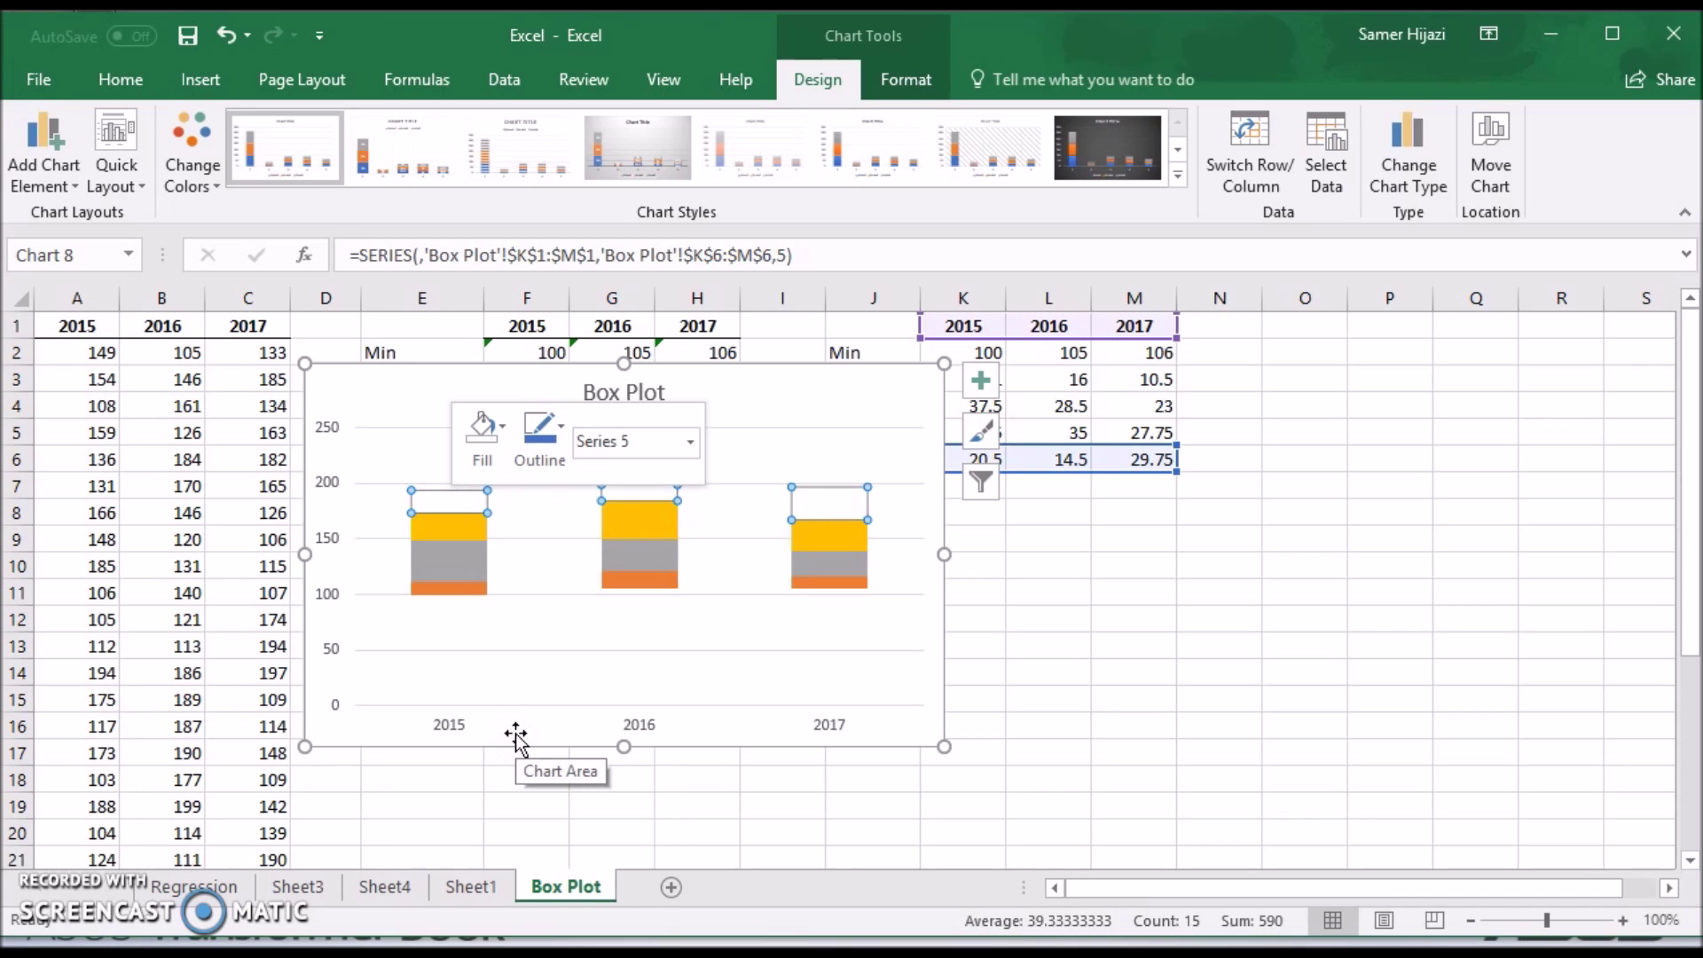
Step: Add Standard Deviation error bars to the hidden top series and select them
{"action": "left_click", "coordinate": [82, 183]}
{"action": "left_click", "coordinate": [78, 187]}
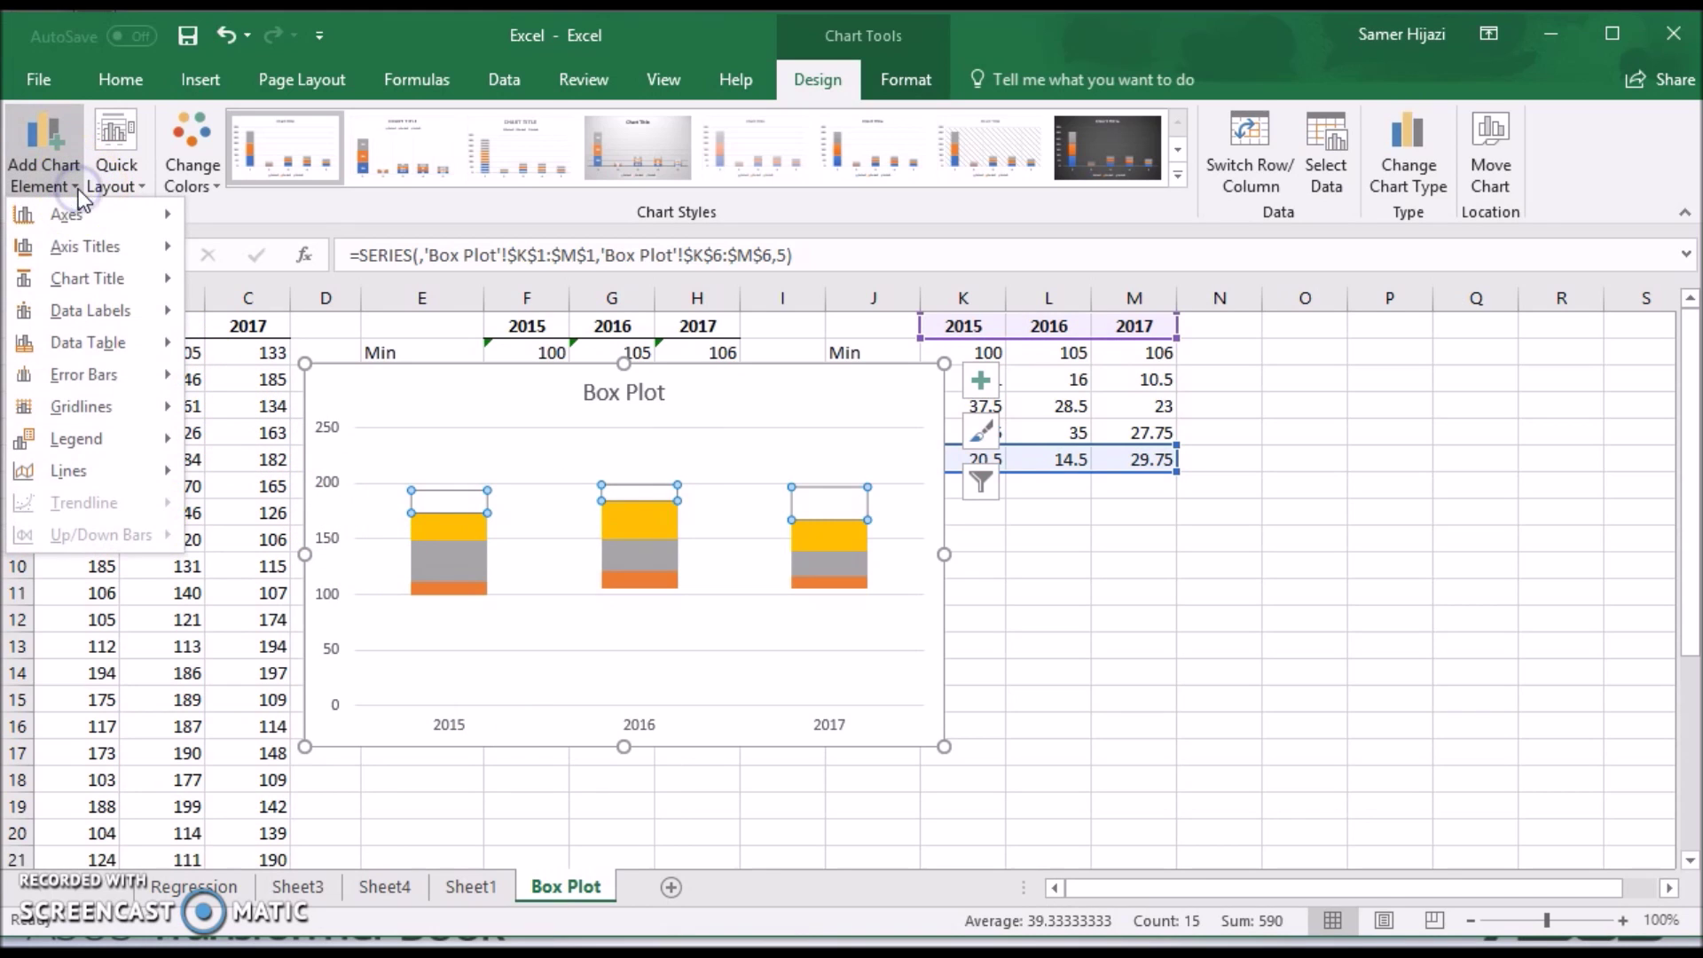
{"action": "mouse_move", "coordinate": [131, 380]}
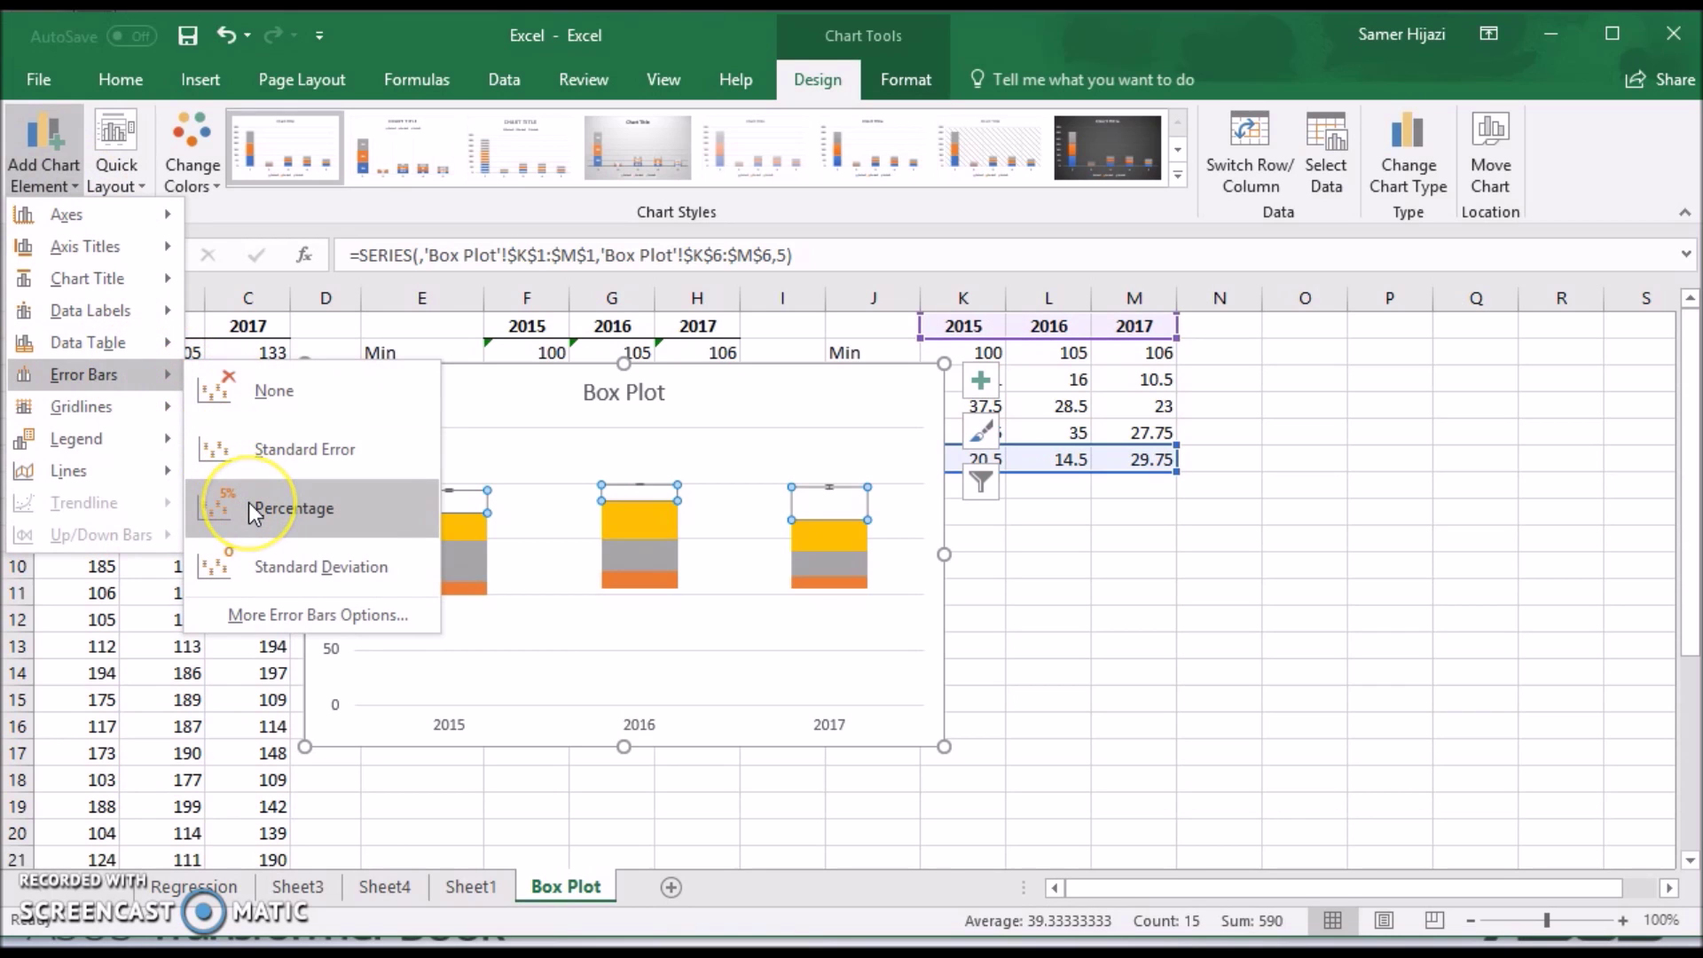
{"action": "left_click", "coordinate": [258, 556]}
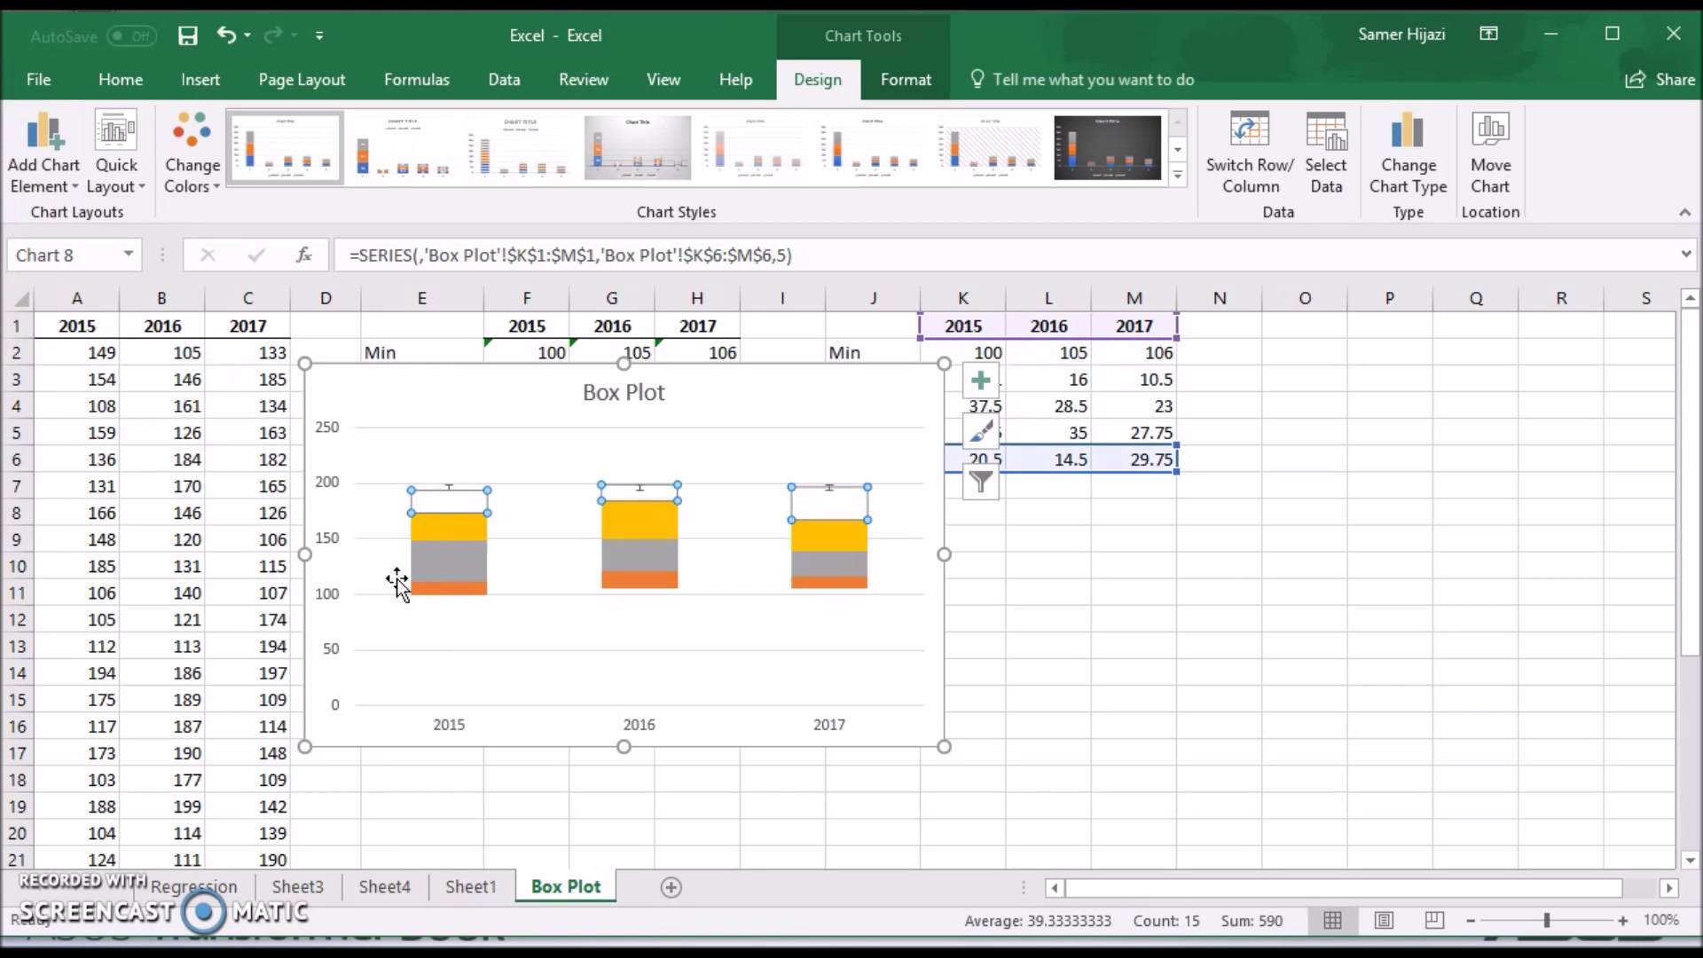
{"action": "left_click", "coordinate": [454, 493]}
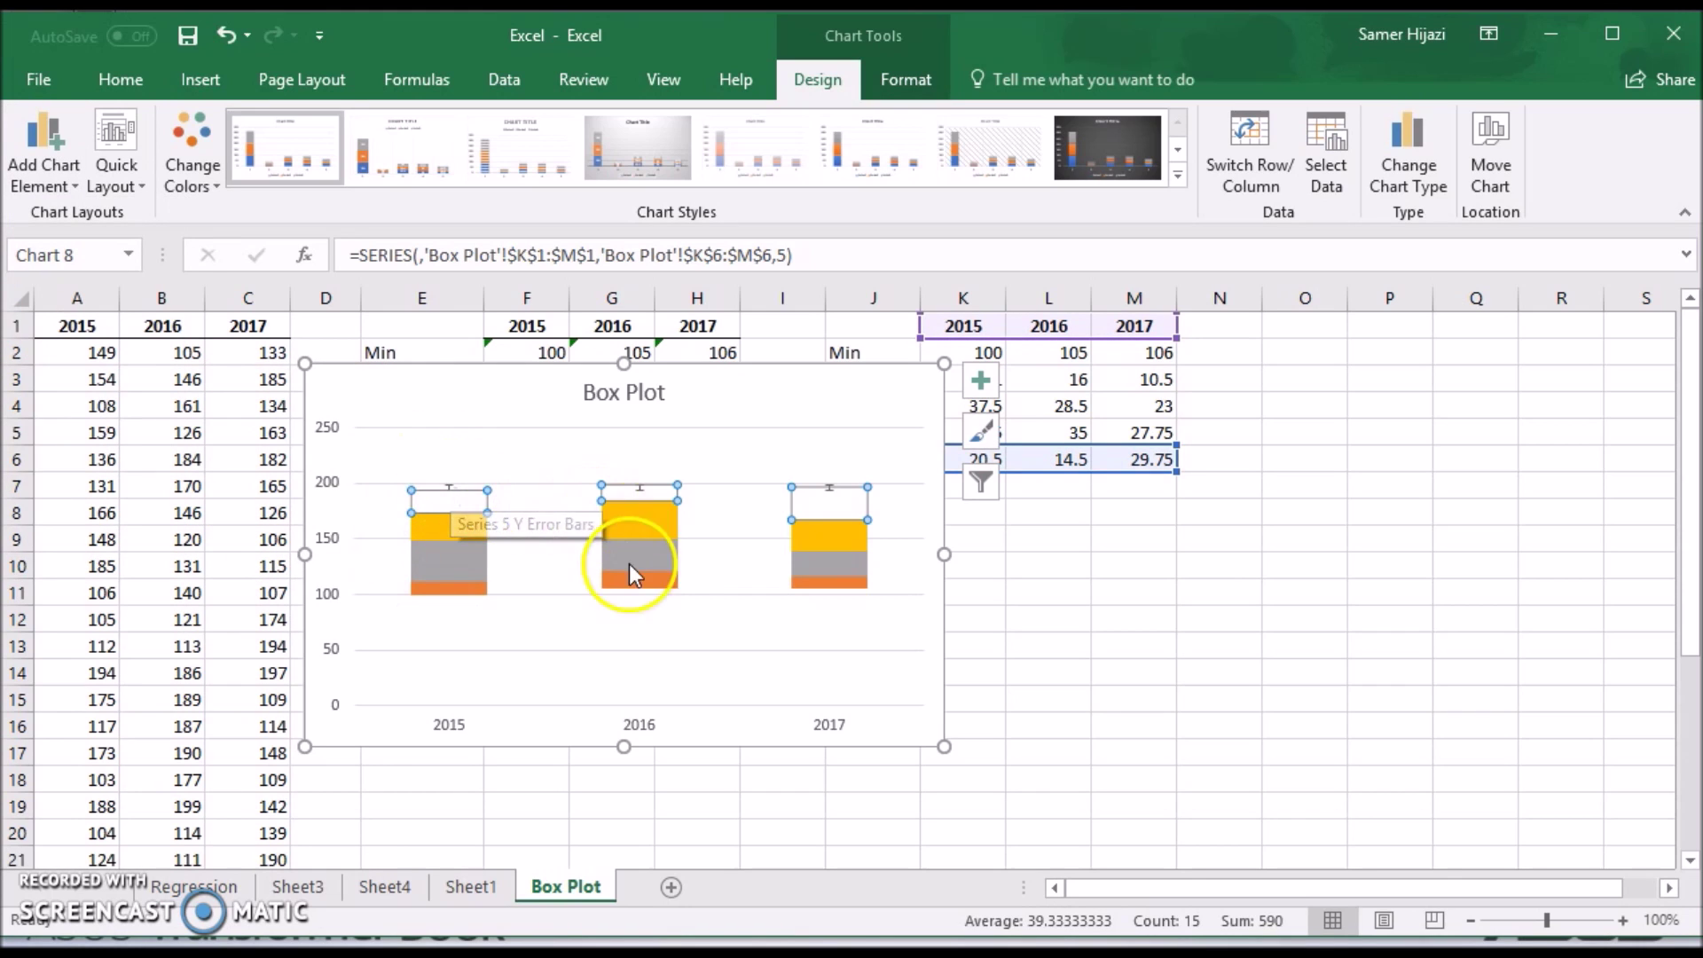
{"action": "left_click", "coordinate": [651, 663]}
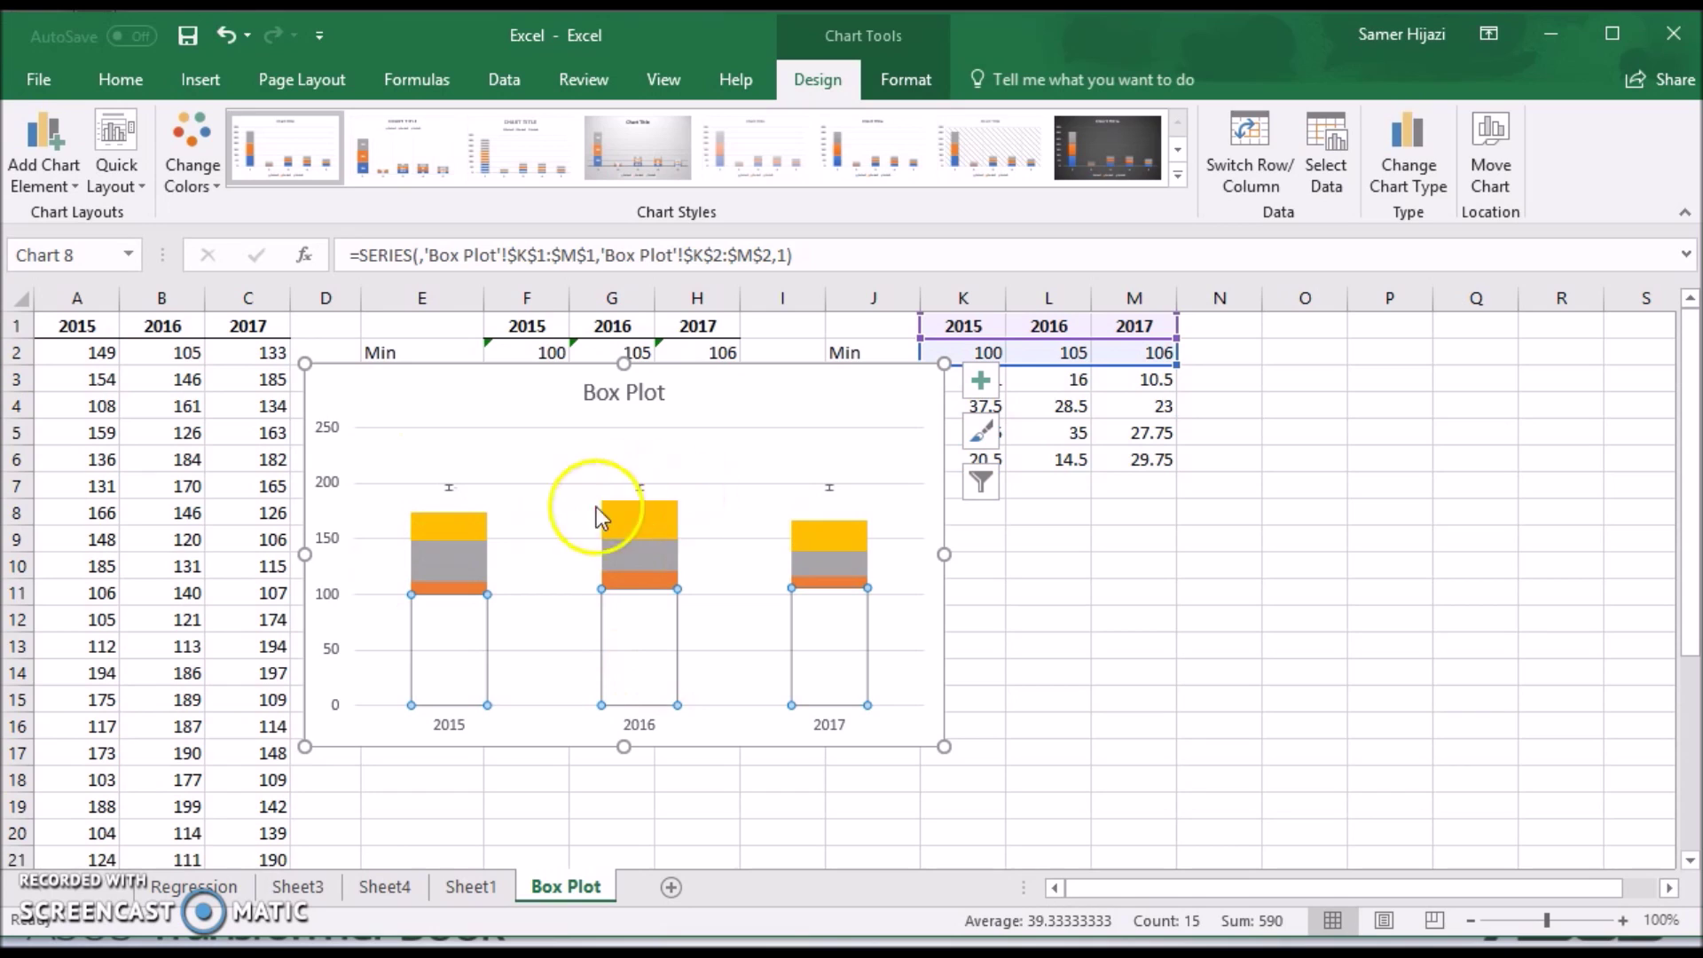
{"action": "left_click", "coordinate": [449, 487]}
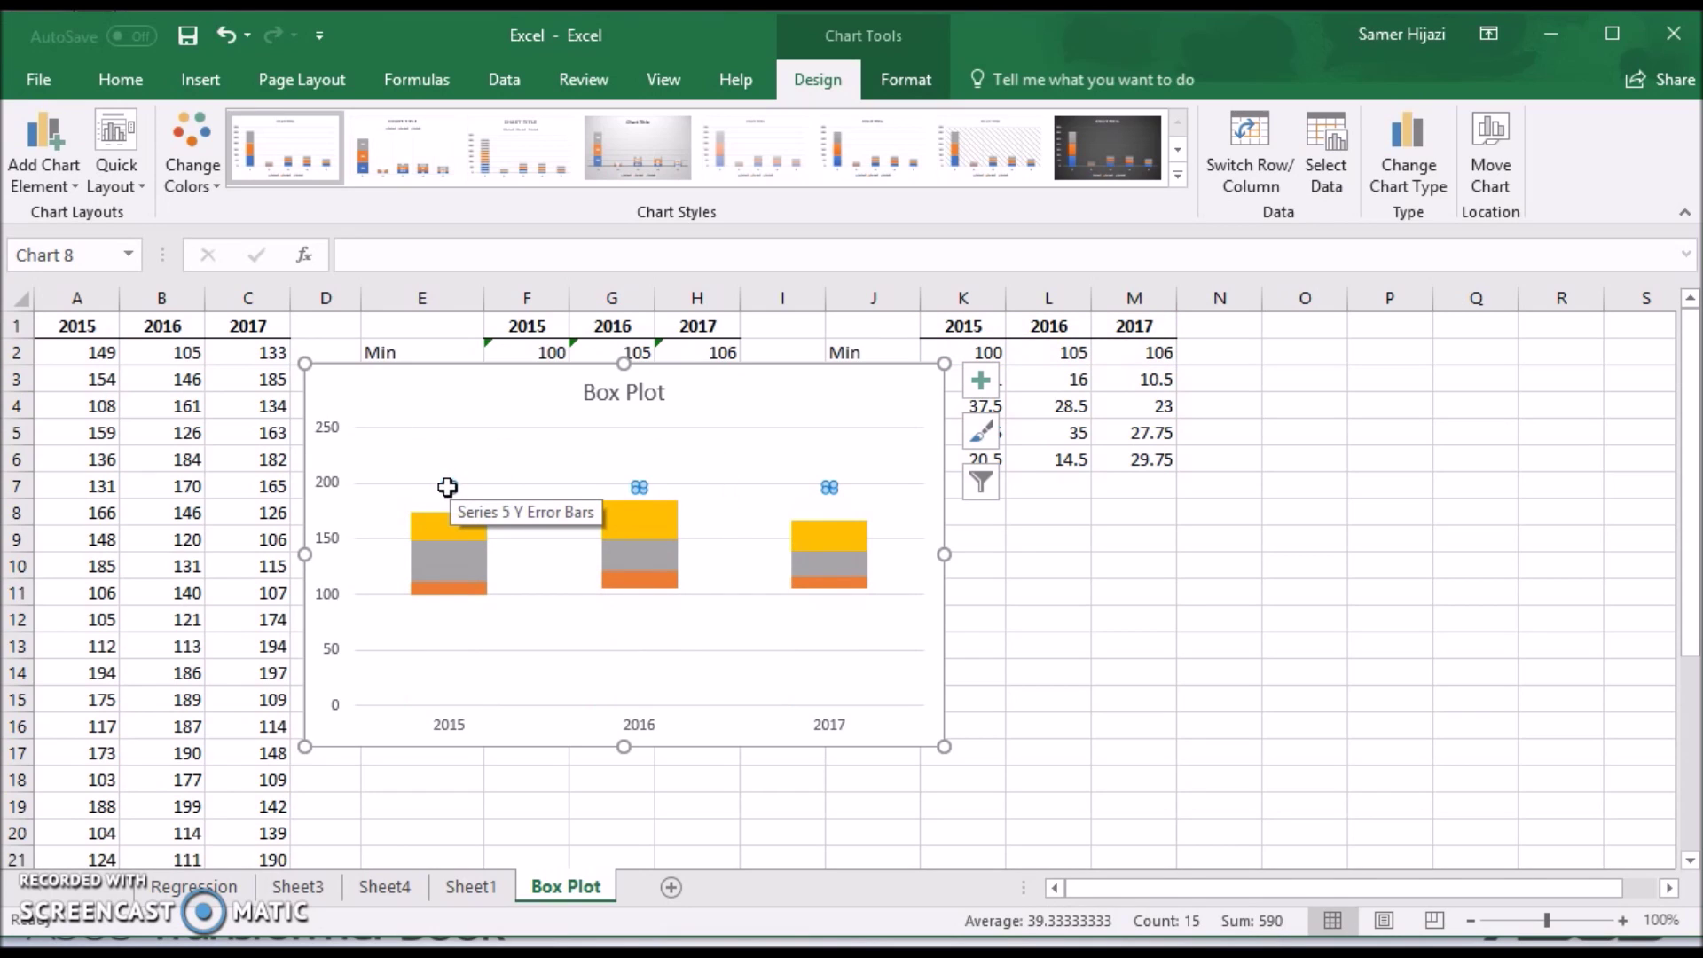
Step: Format the error bars with Minus direction, No Cap and a 100% percentage
{"action": "double_click", "coordinate": [447, 487]}
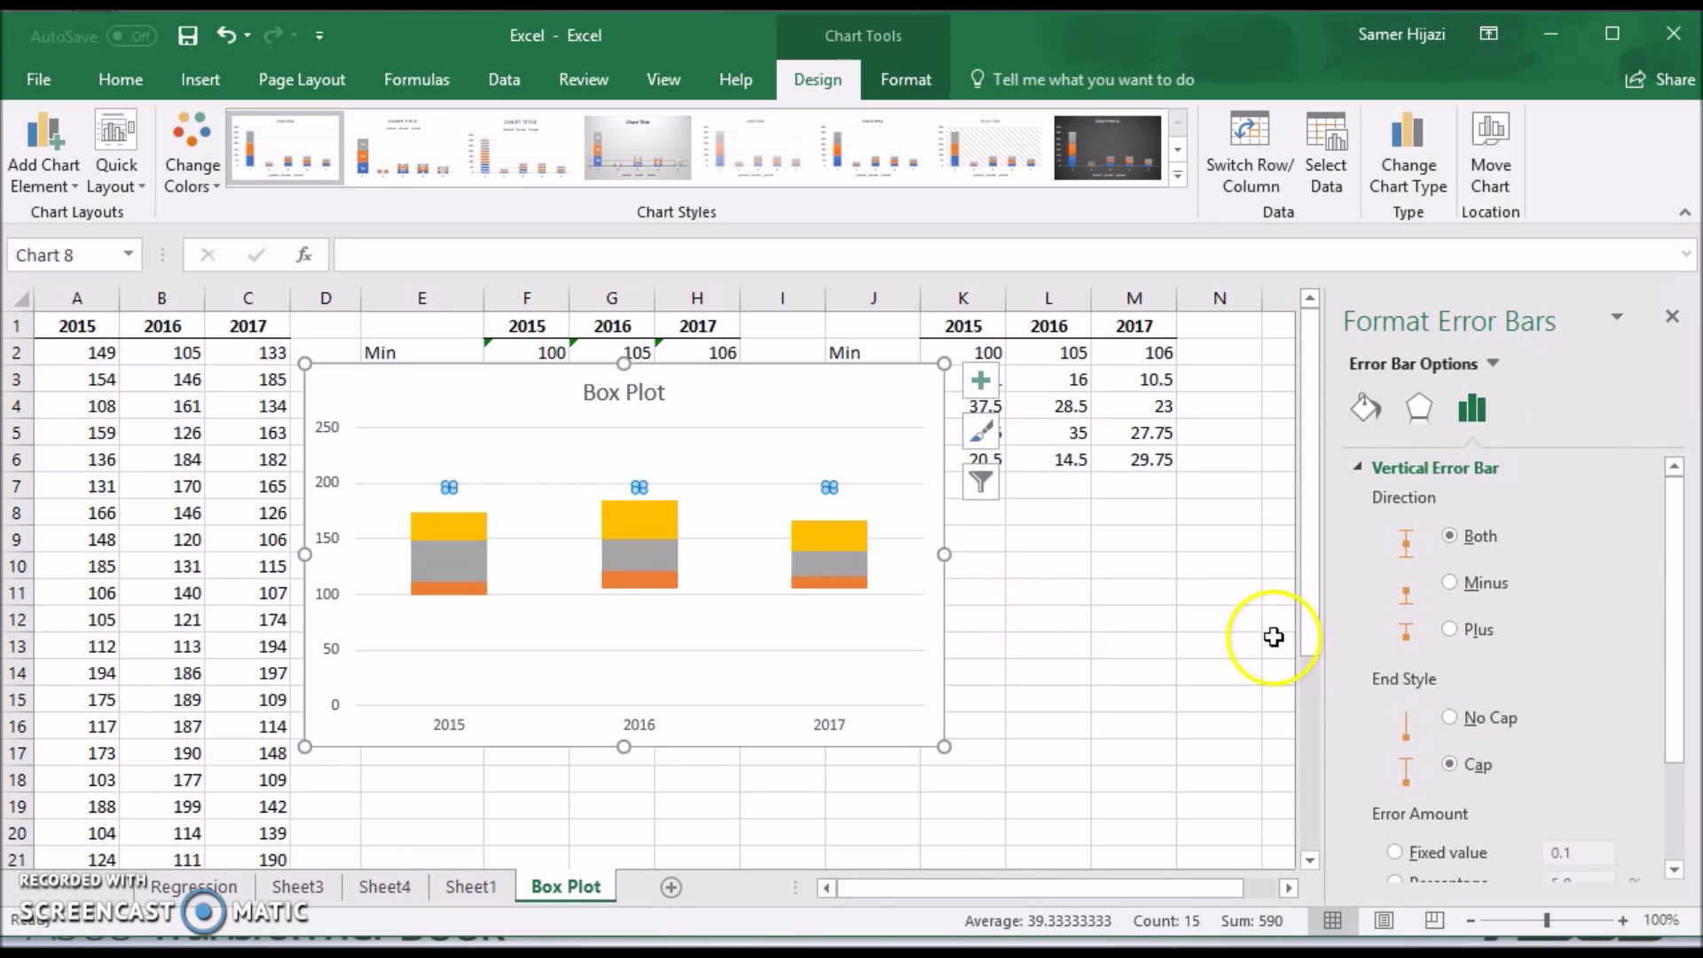
{"action": "left_click_drag", "start_coordinate": [1673, 524], "coordinate": [1674, 567]}
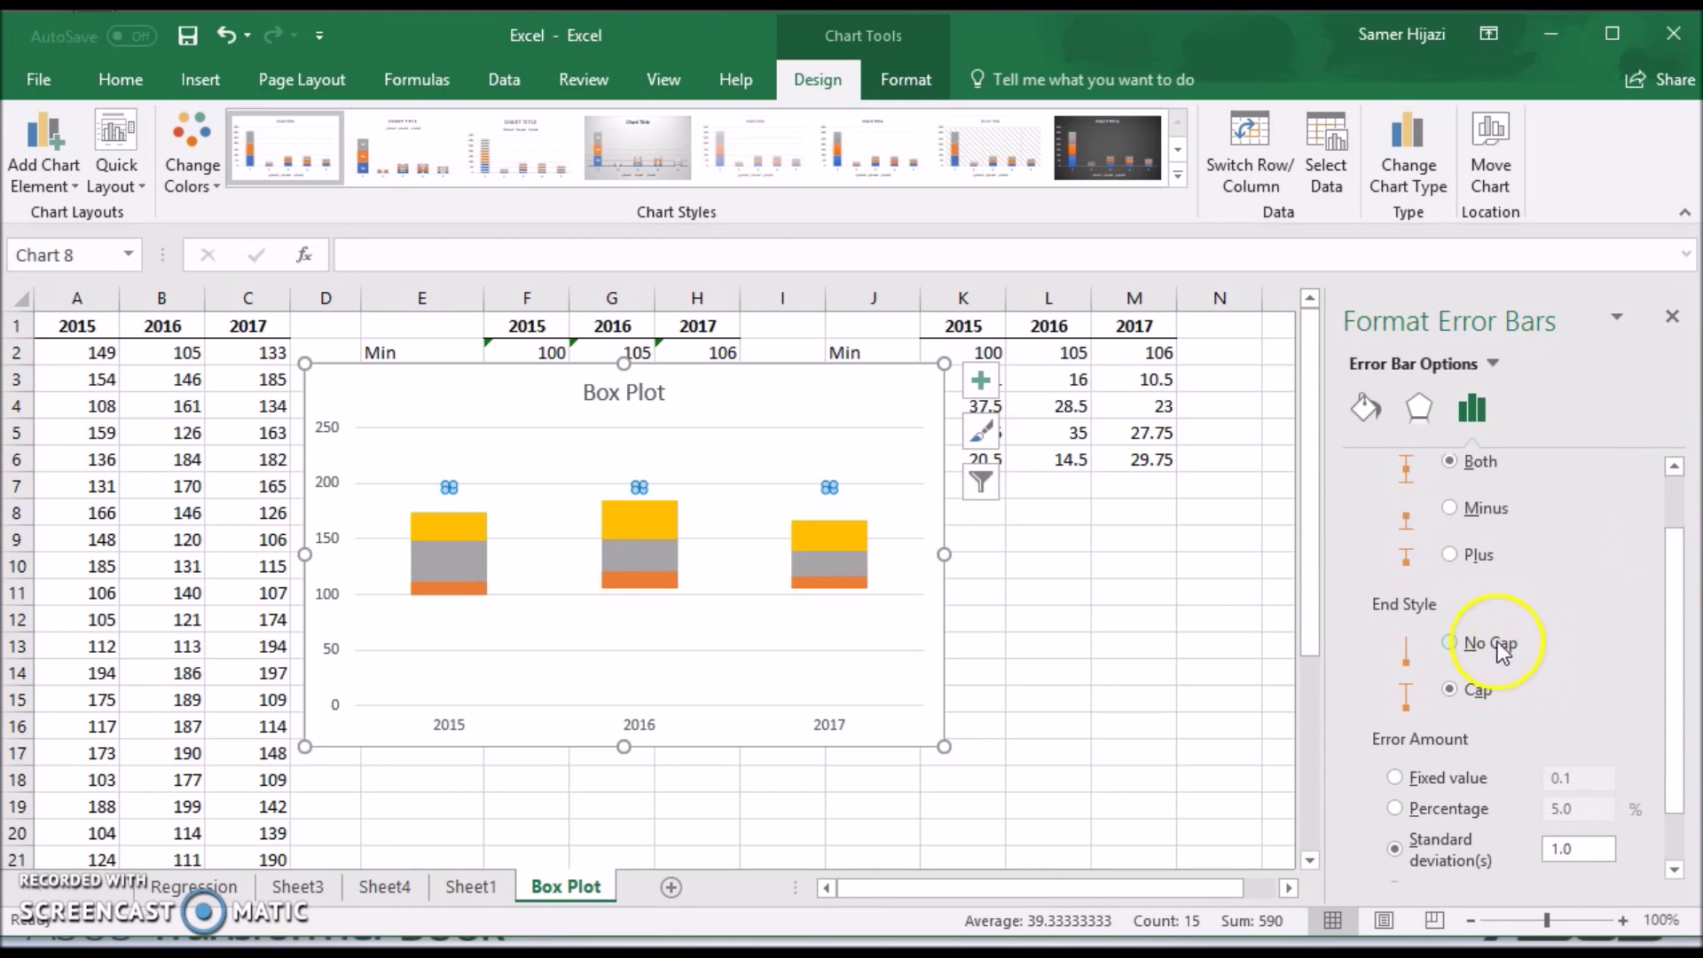
{"action": "left_click", "coordinate": [1449, 644]}
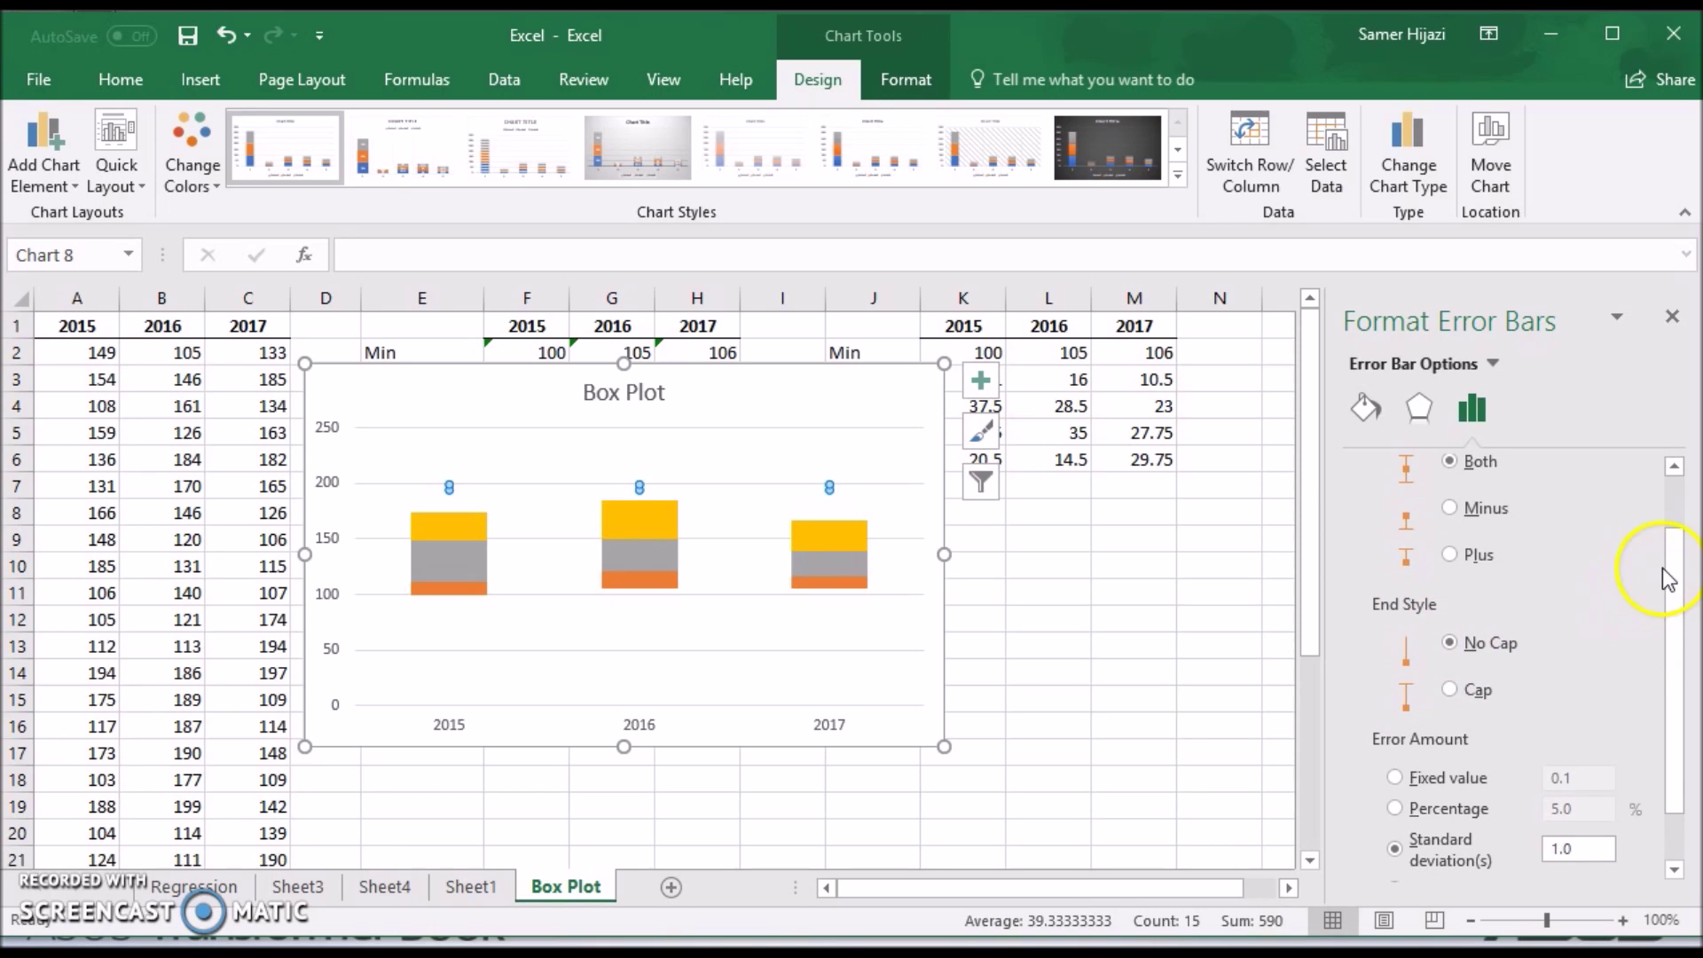
{"action": "left_click_drag", "start_coordinate": [1676, 567], "coordinate": [1656, 527]}
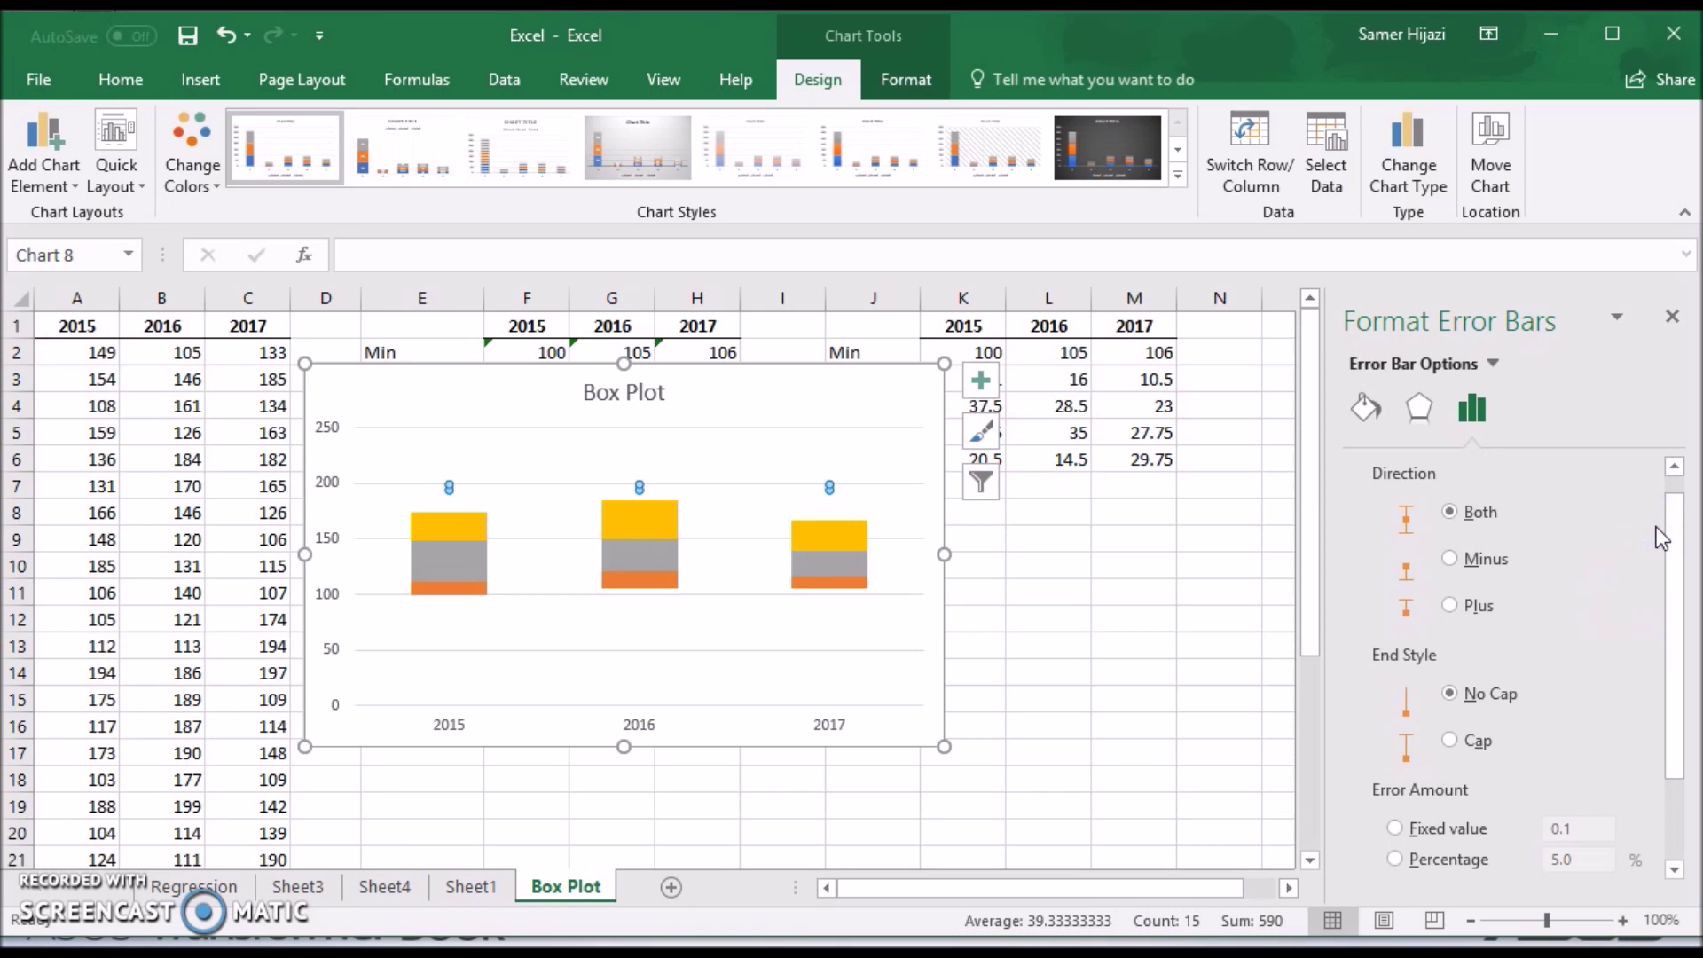
{"action": "left_click_drag", "start_coordinate": [1657, 527], "coordinate": [1623, 524]}
{"action": "left_click", "coordinate": [1484, 575]}
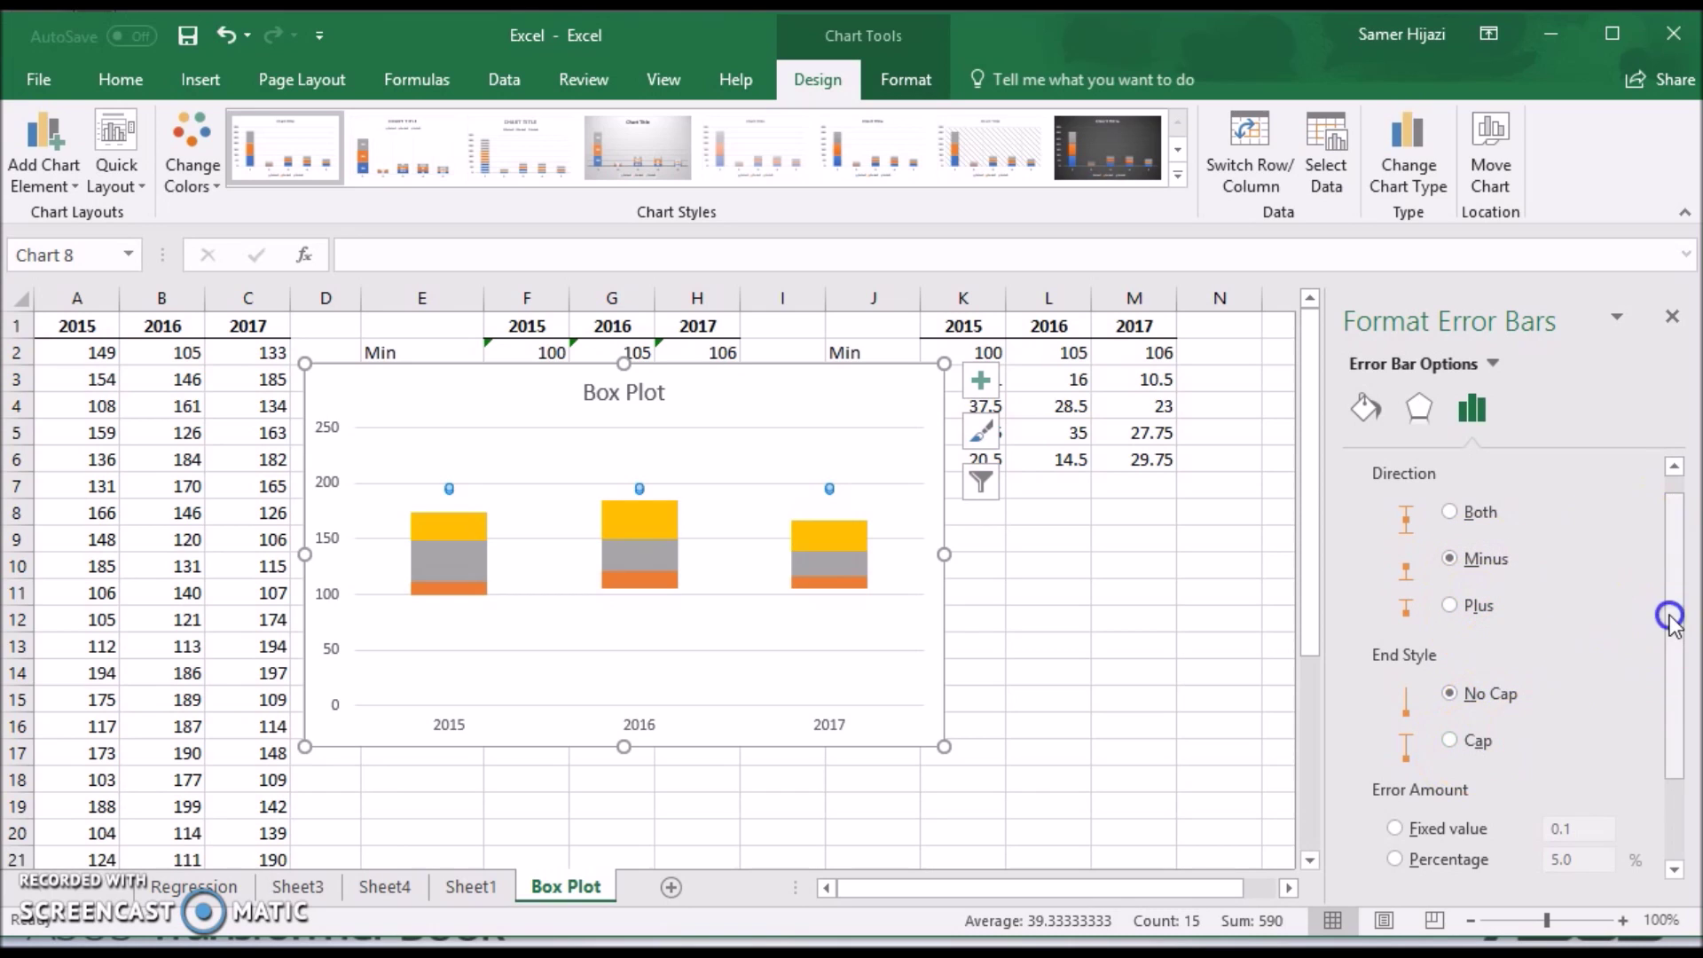
{"action": "left_click_drag", "start_coordinate": [1668, 612], "coordinate": [1676, 707]}
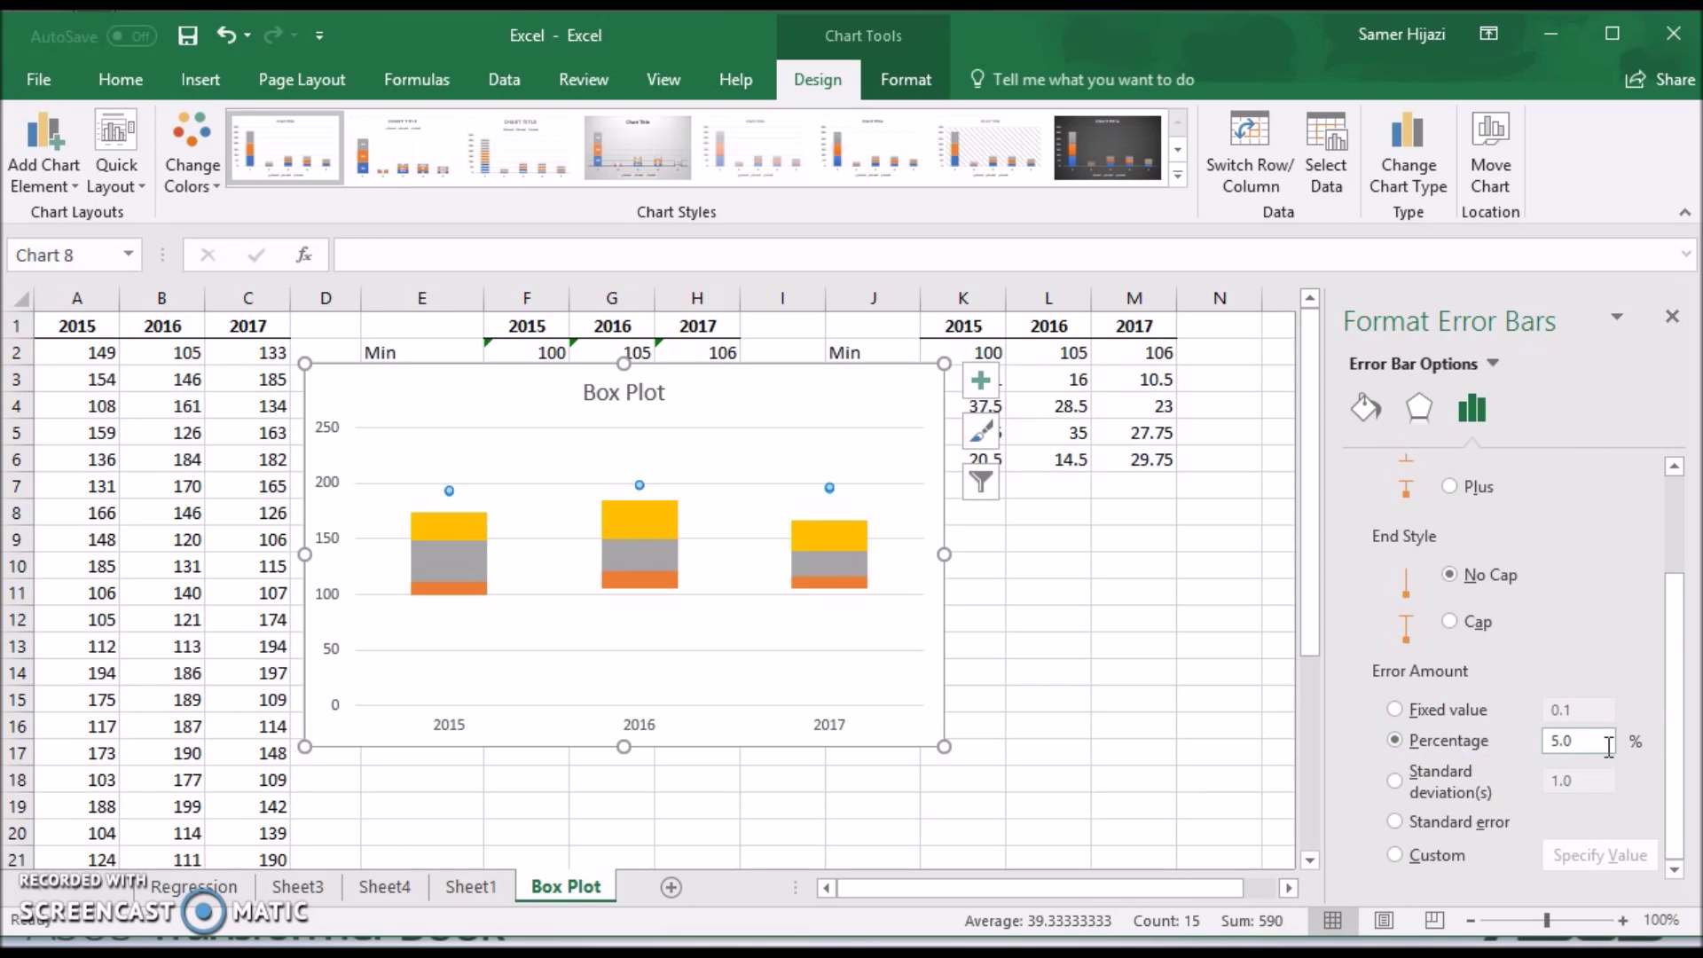
{"action": "type", "text": "100"}
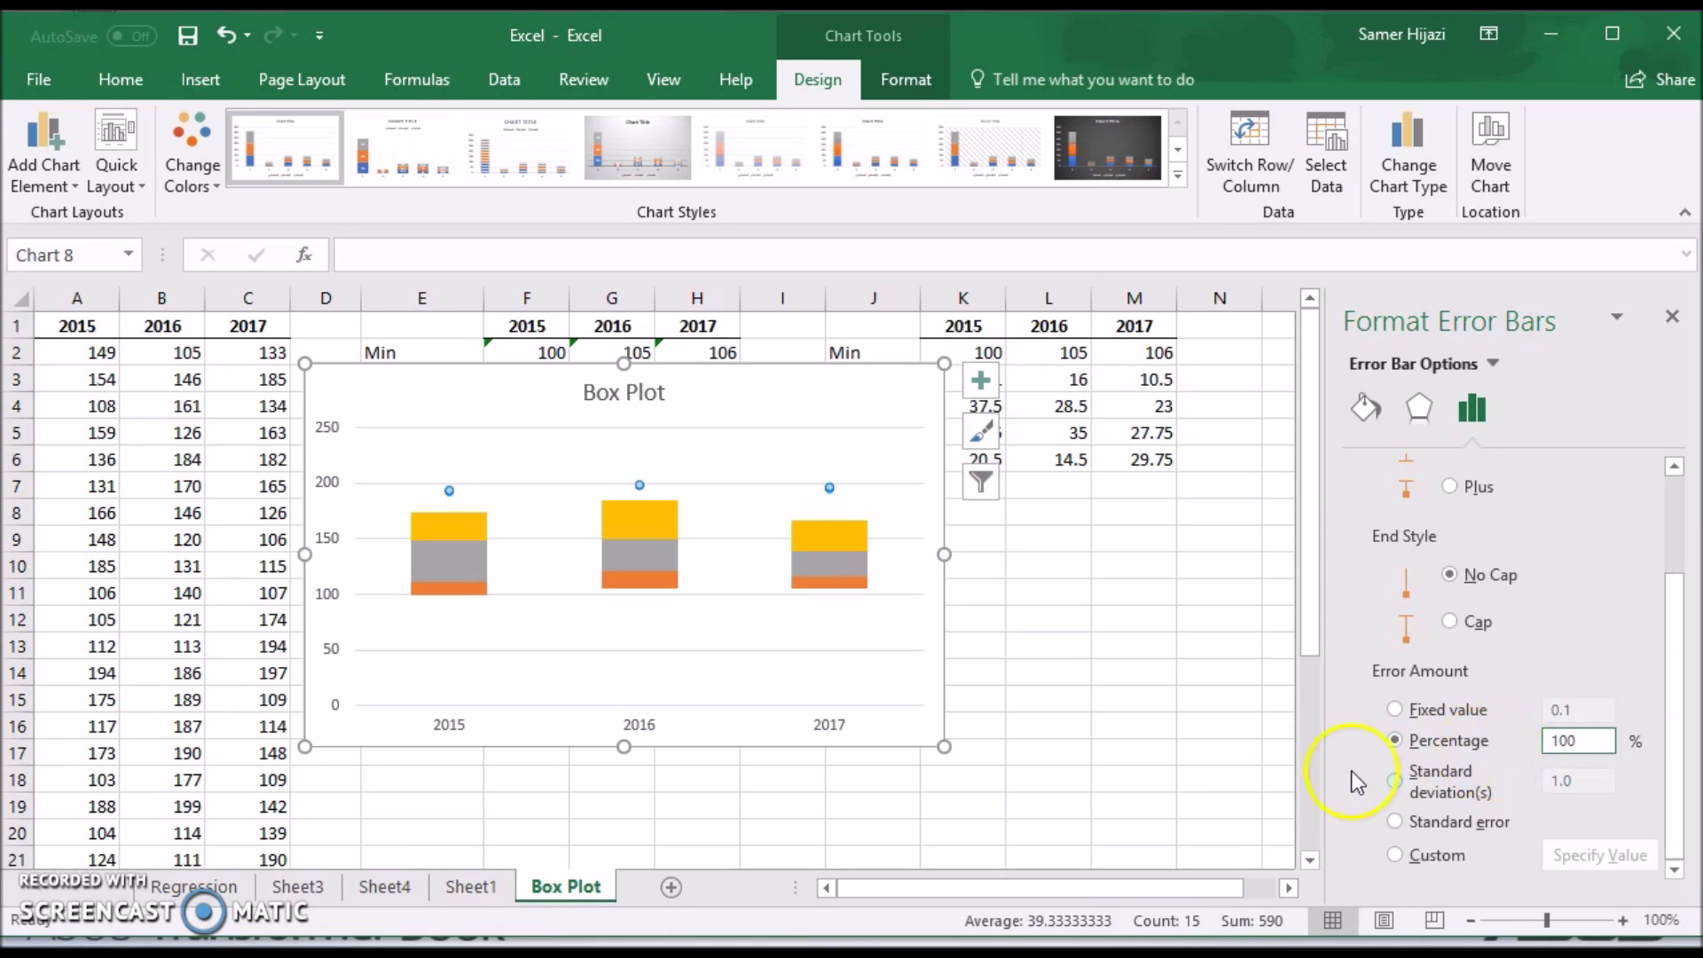
{"action": "left_click", "coordinate": [921, 674]}
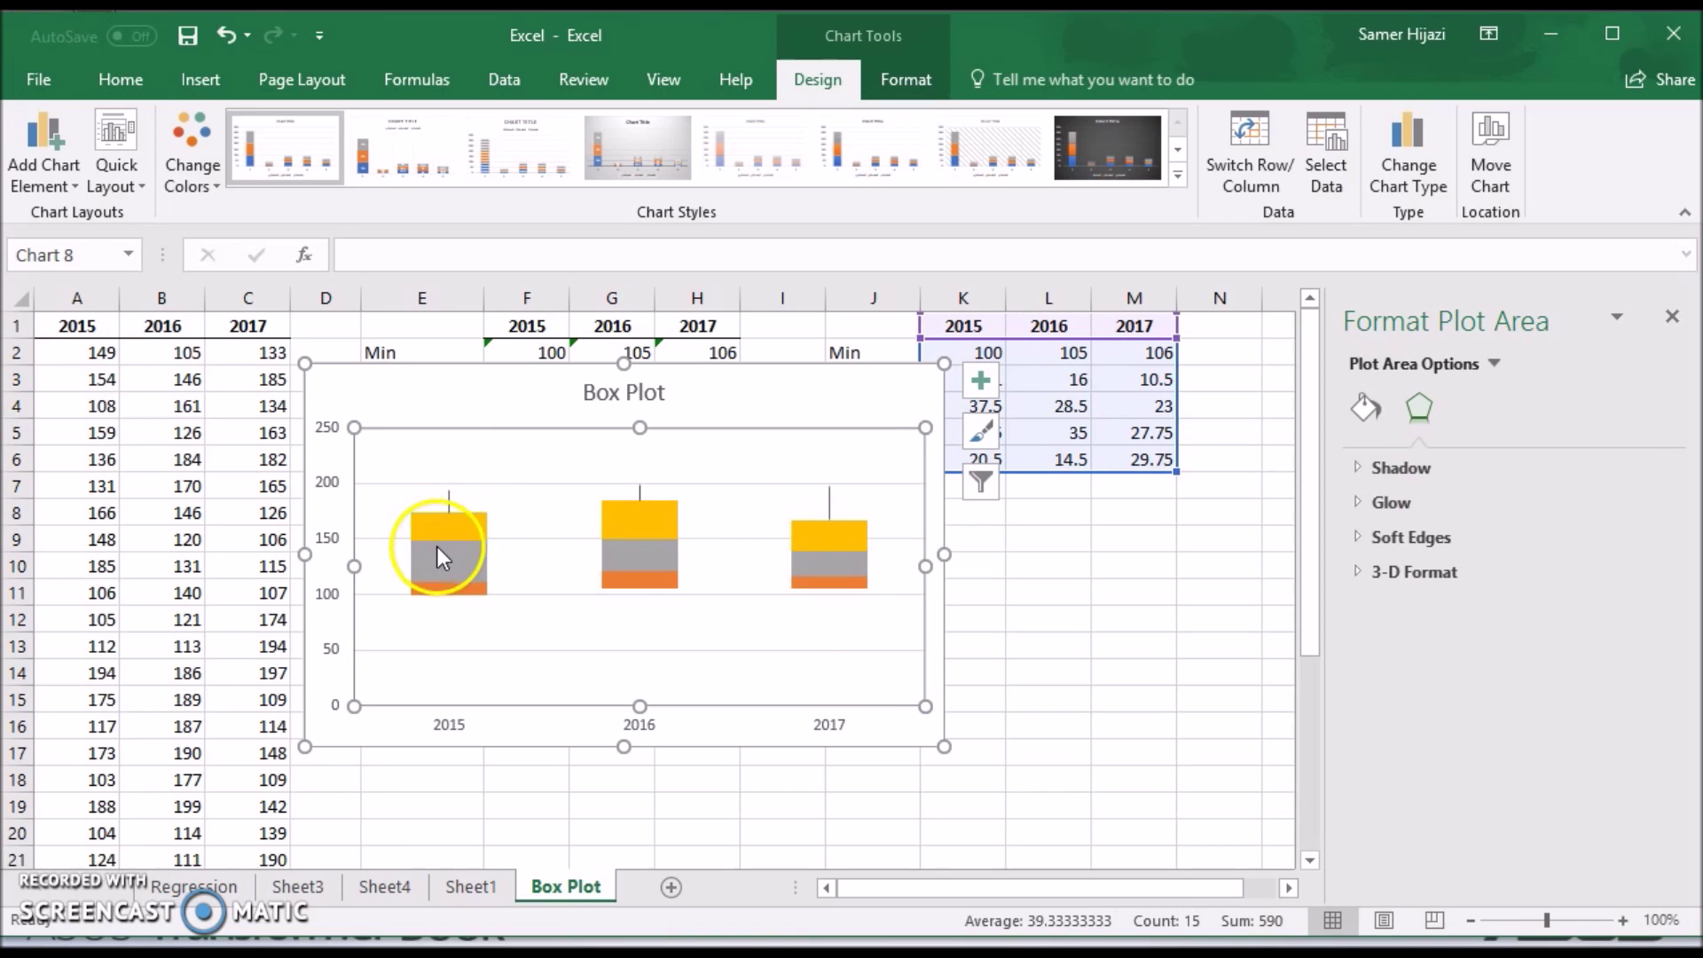
{"action": "mouse_move", "coordinate": [459, 610]}
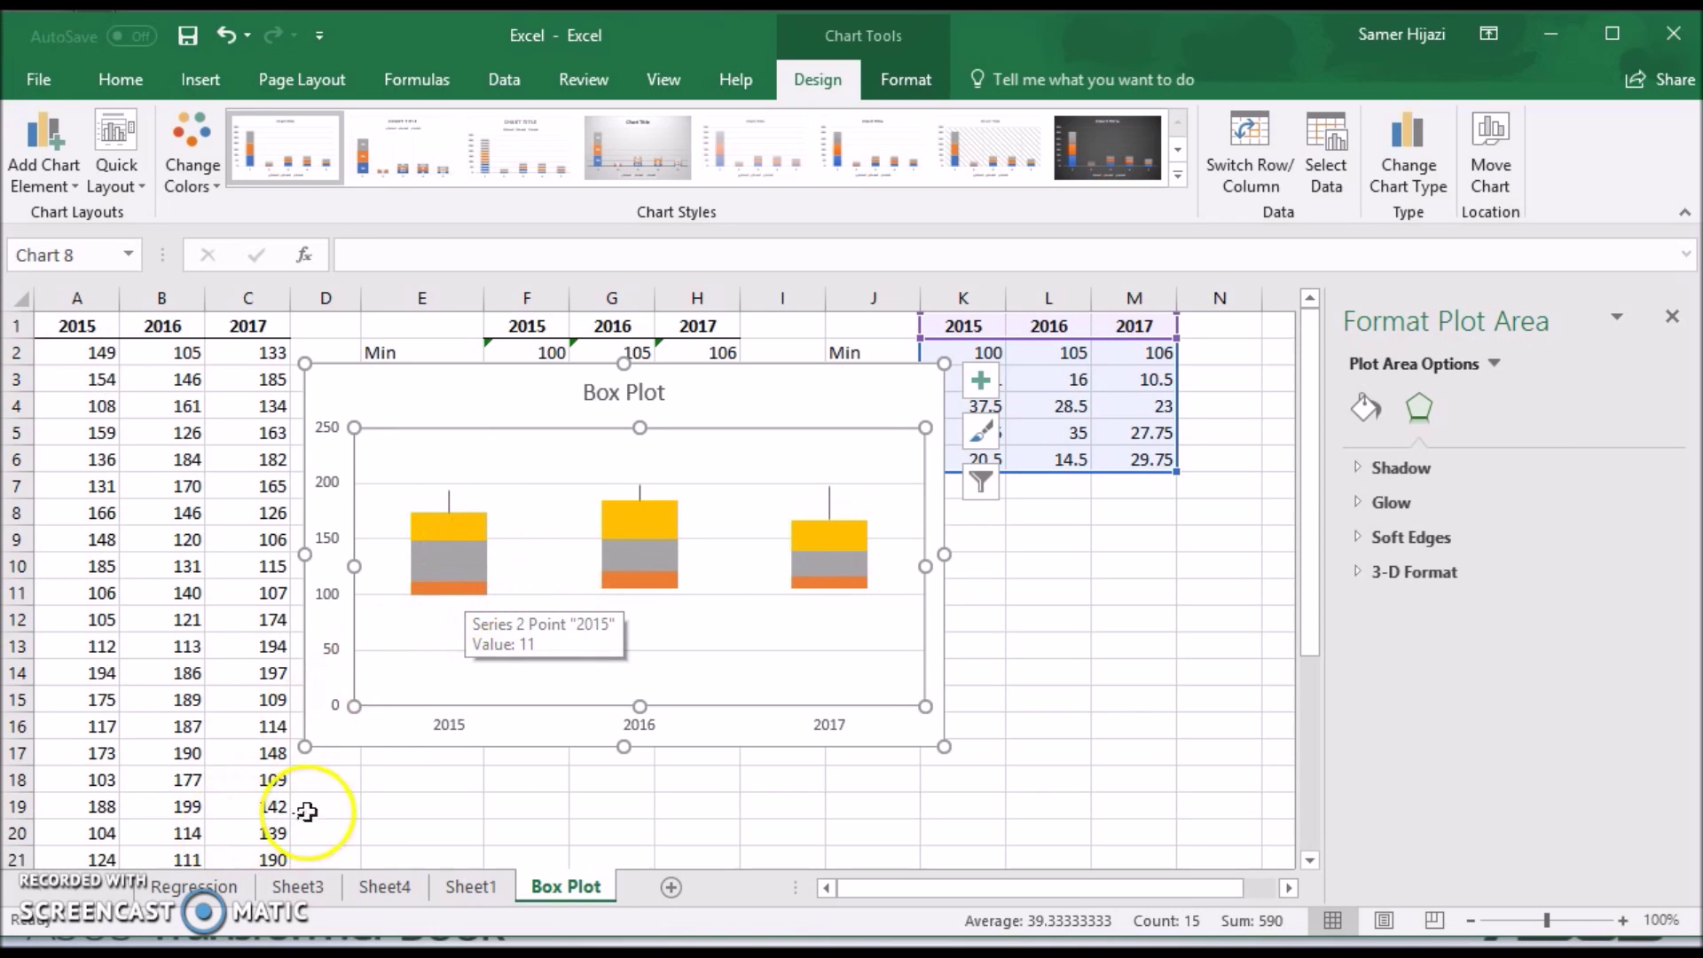
Step: Set the orange Series 2 segments to No Fill
{"action": "left_click", "coordinate": [452, 589]}
{"action": "right_click", "coordinate": [452, 590]}
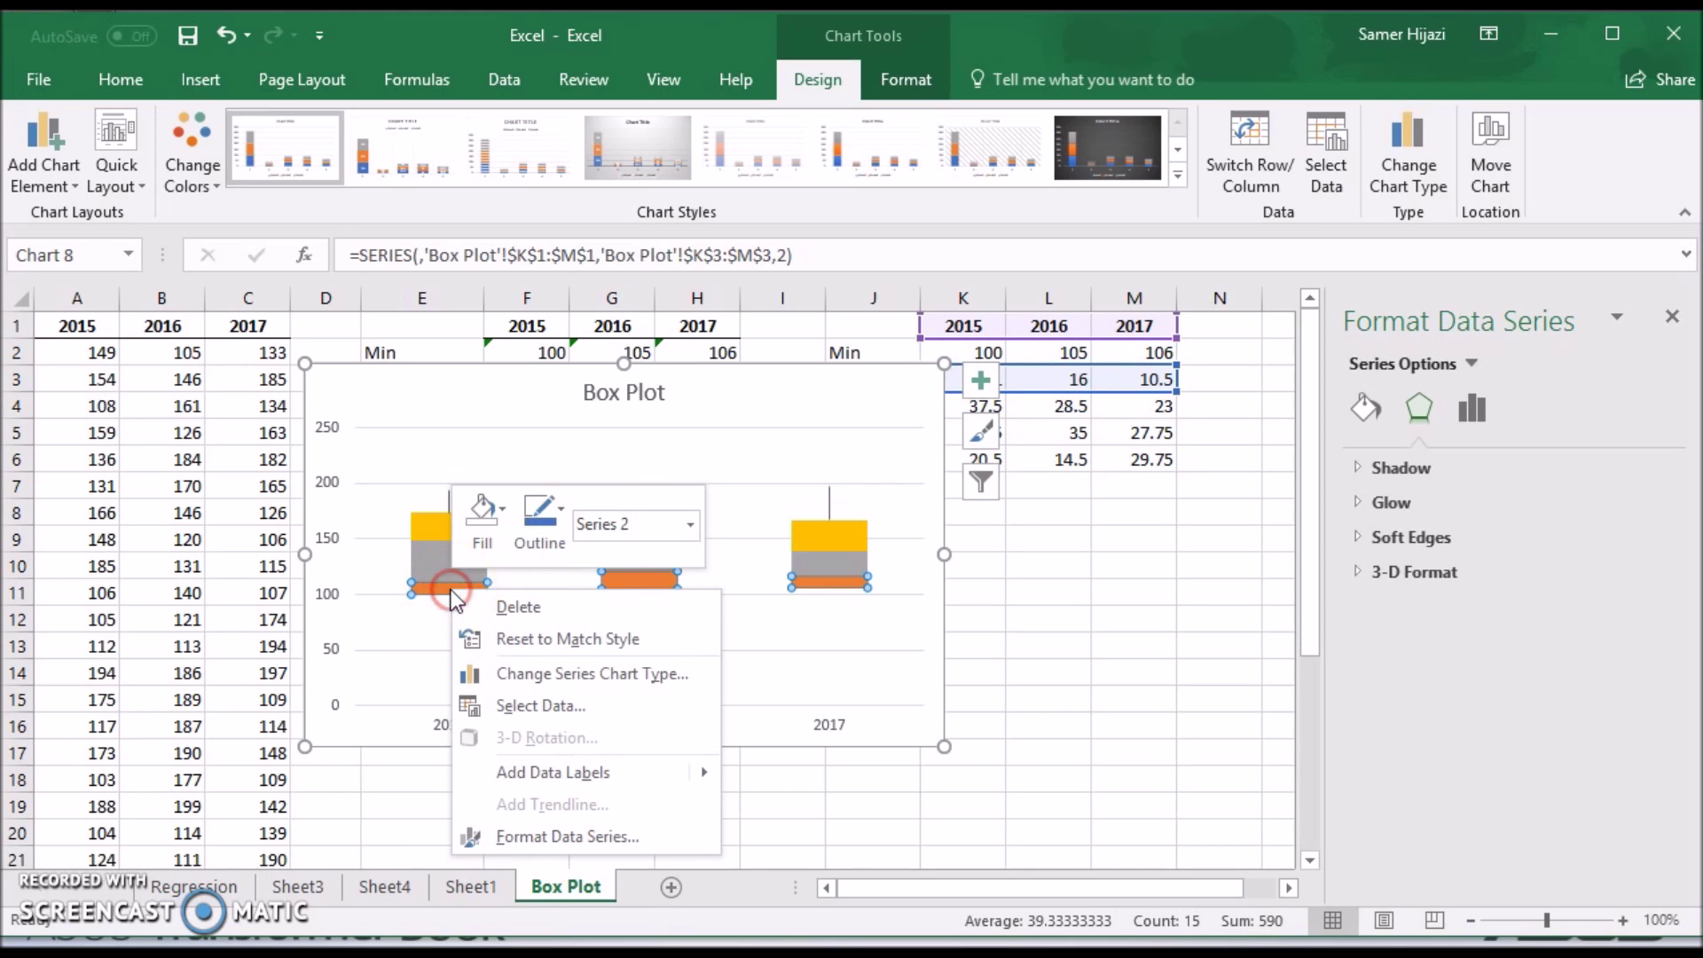
{"action": "left_click", "coordinate": [499, 511]}
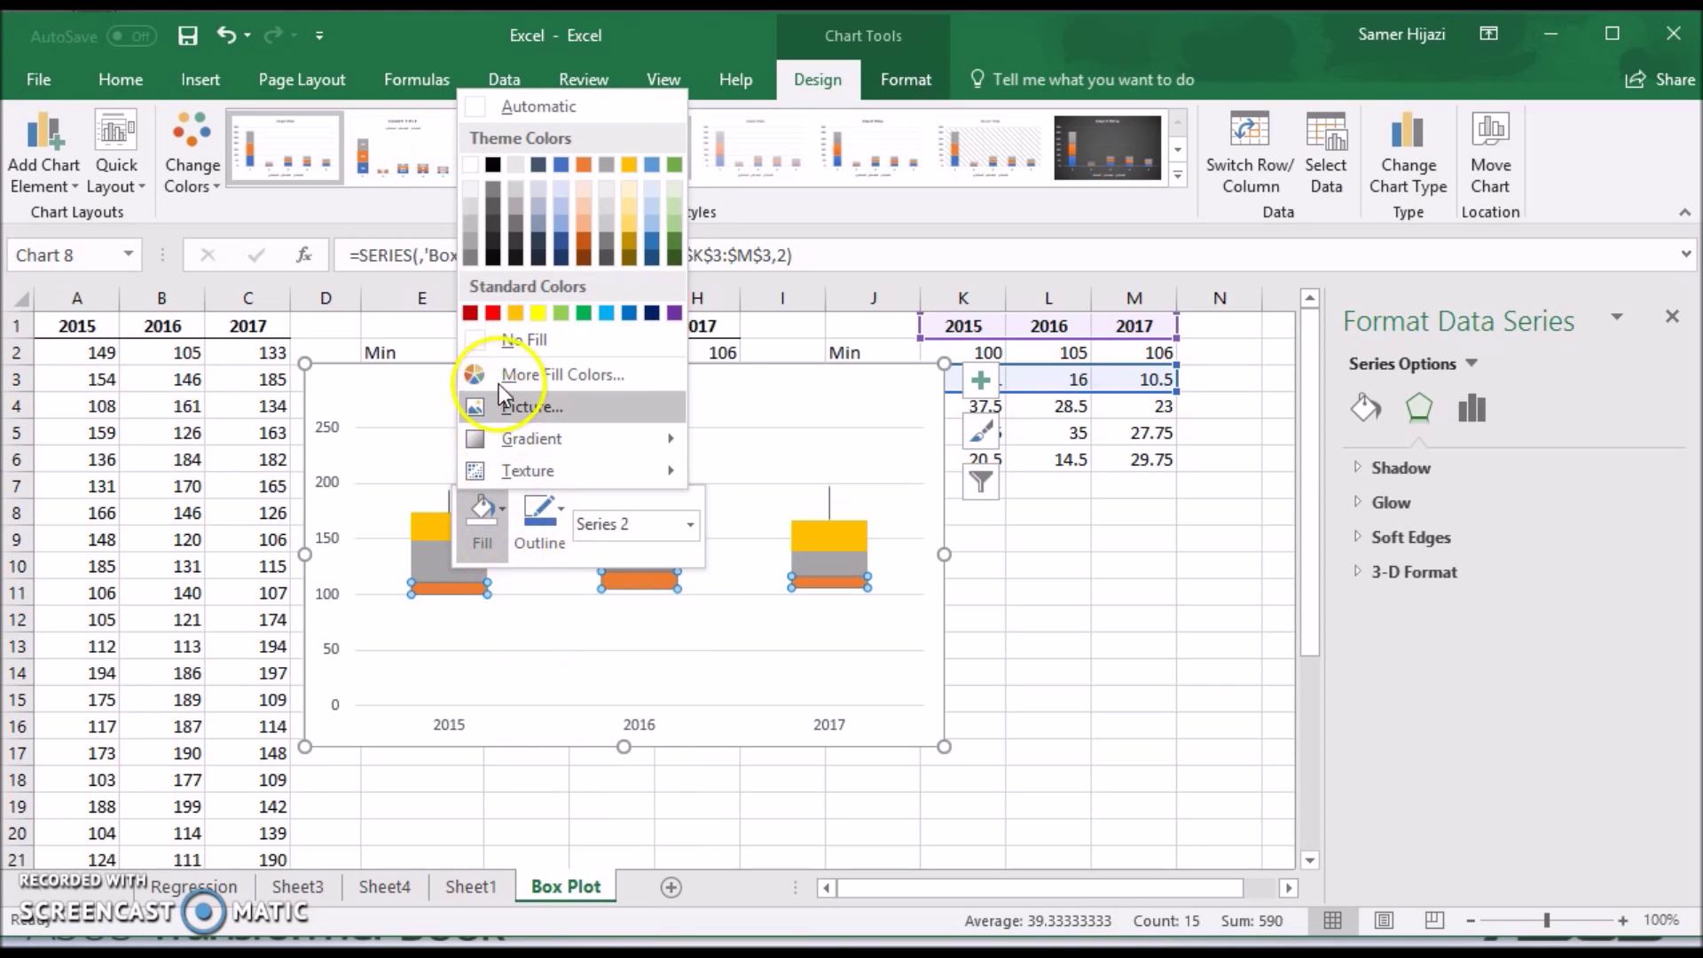
{"action": "left_click", "coordinate": [521, 343]}
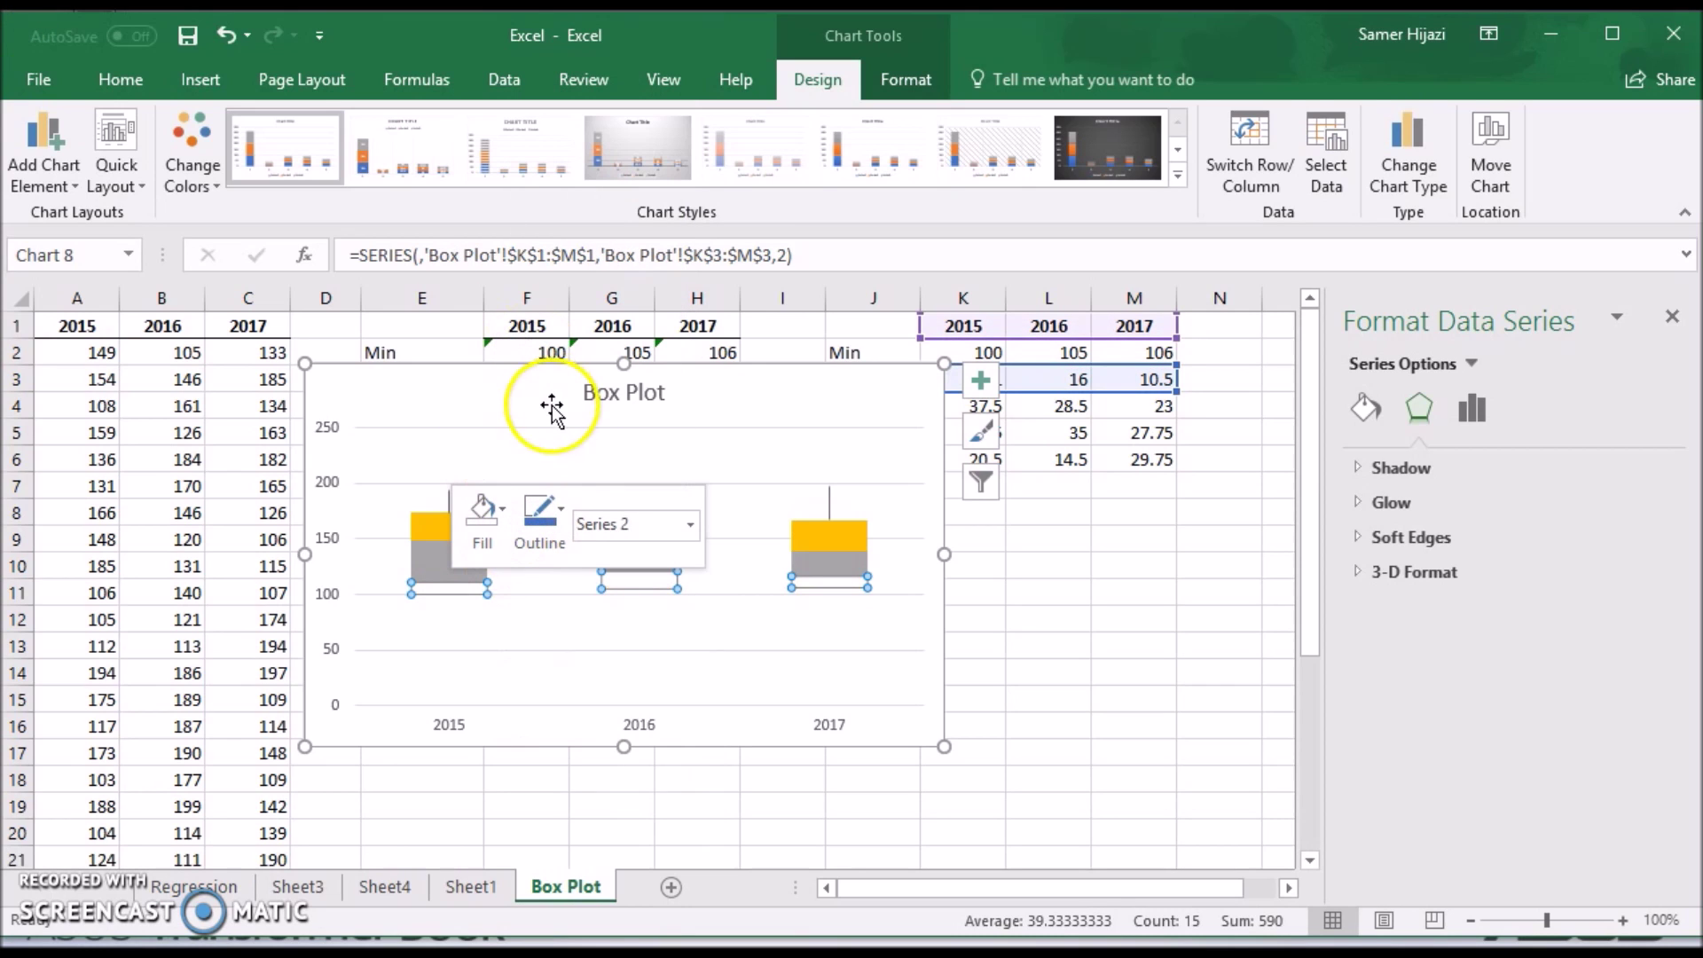
{"action": "left_click", "coordinate": [71, 183]}
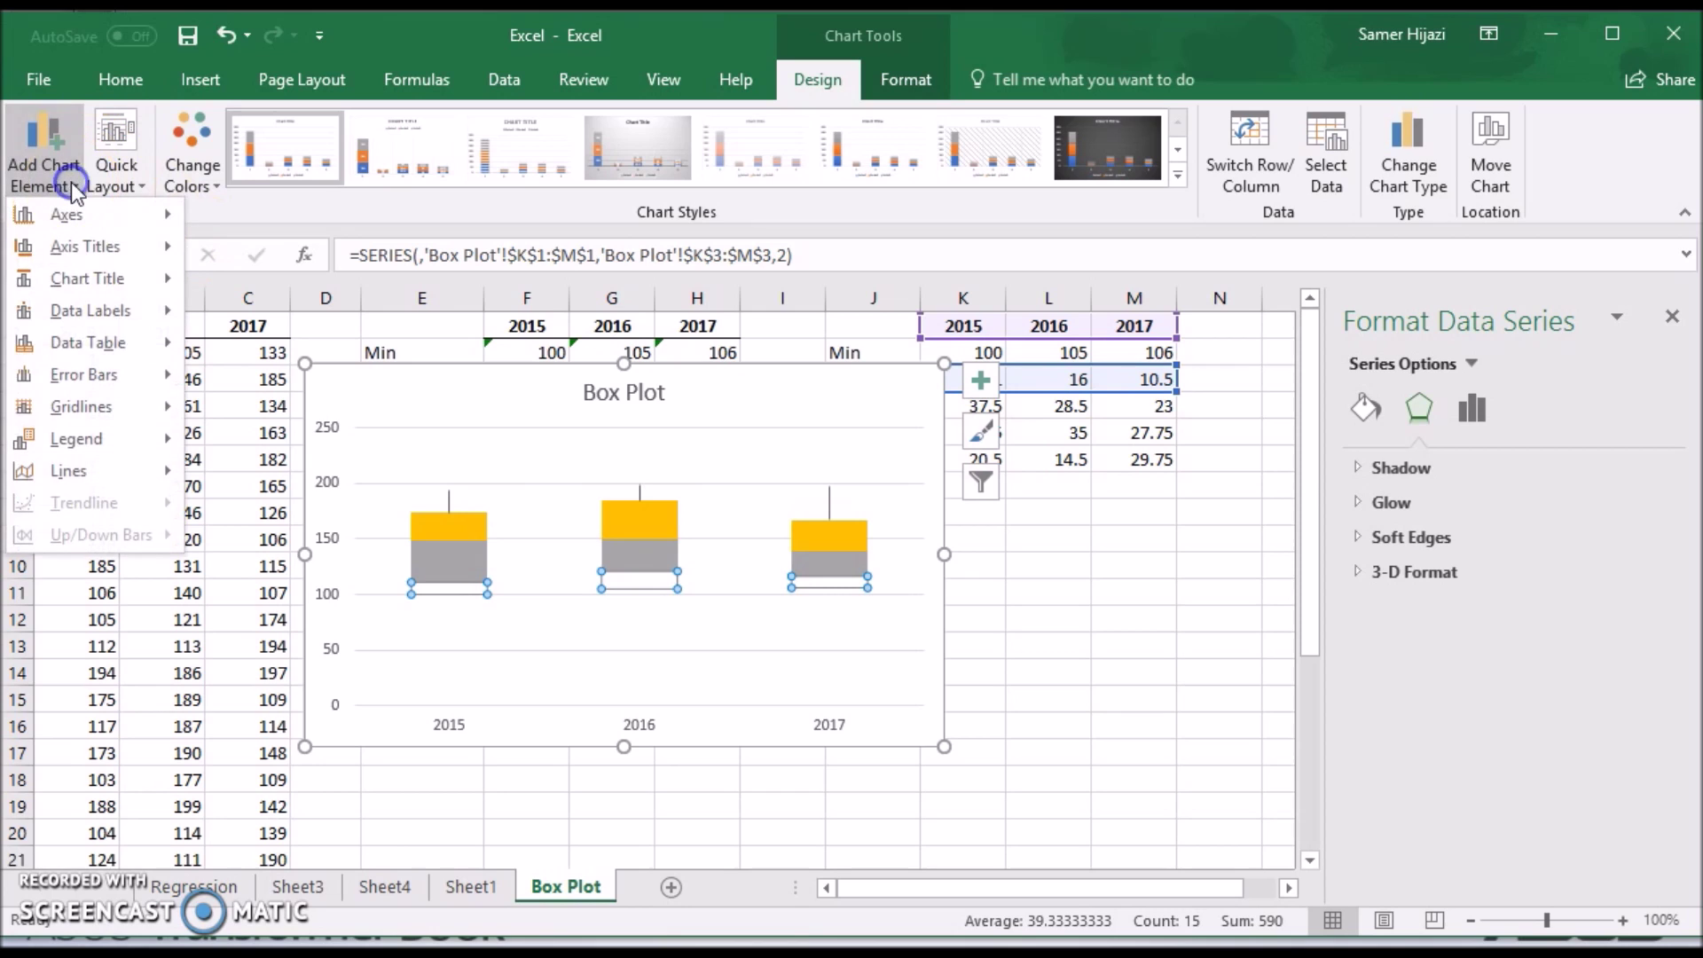
Step: Add Standard Deviation error bars to the bottom series of the box plot
{"action": "mouse_move", "coordinate": [130, 373]}
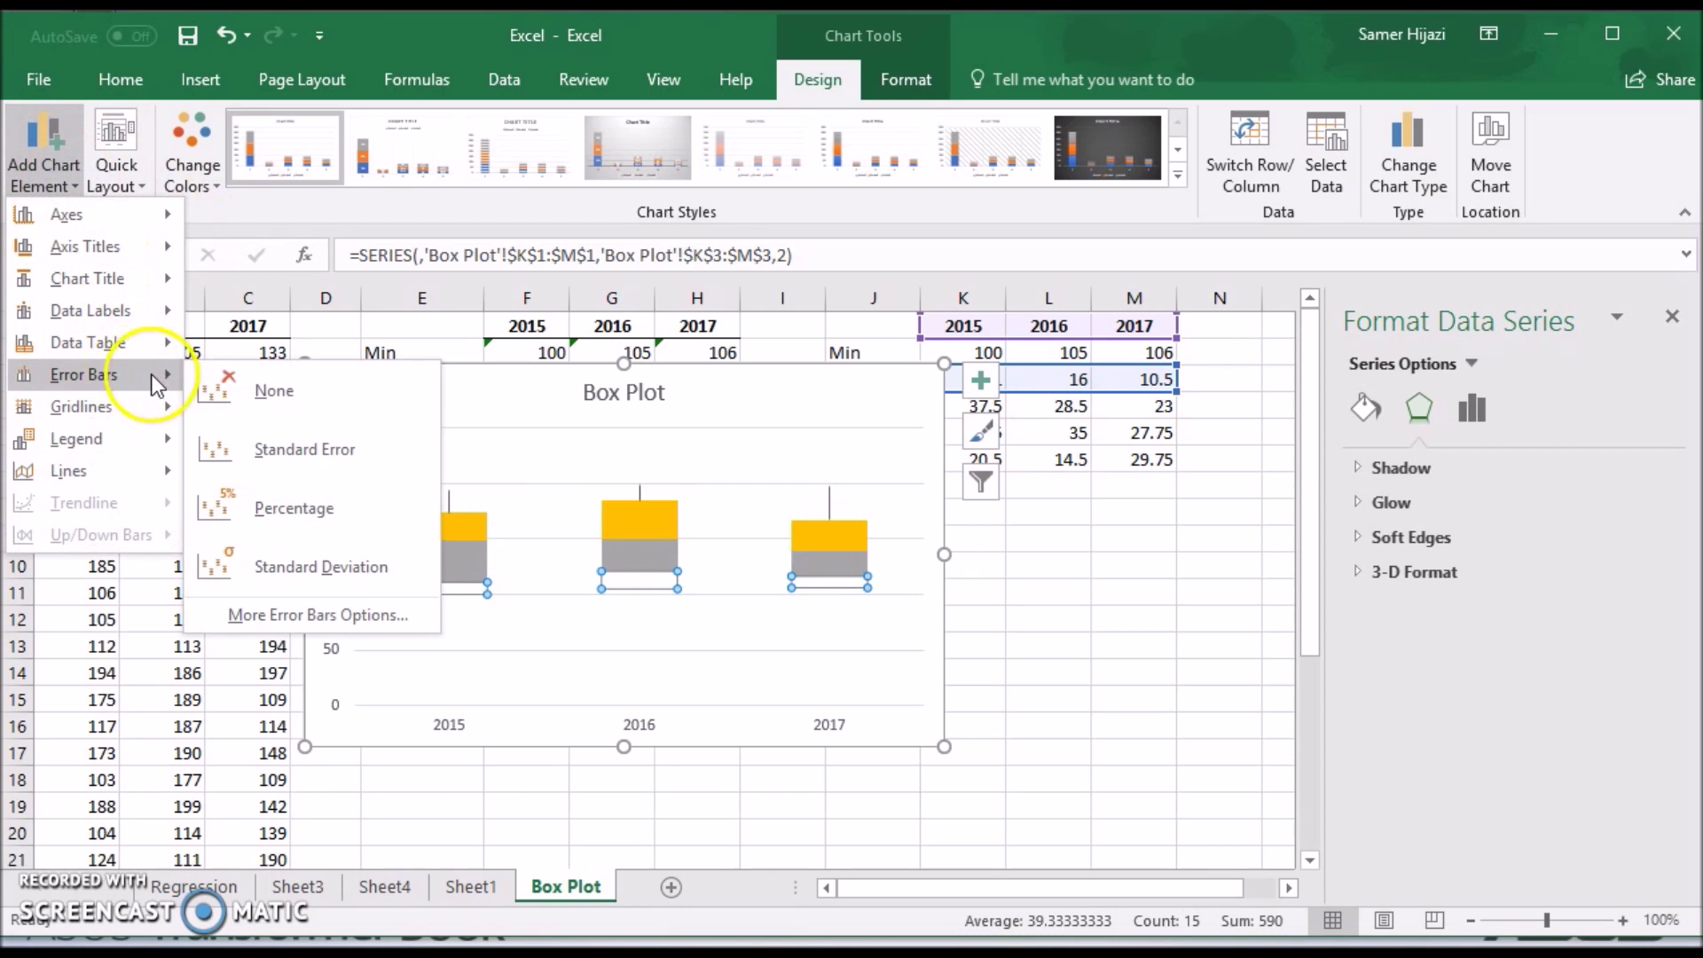
{"action": "left_click", "coordinate": [310, 568]}
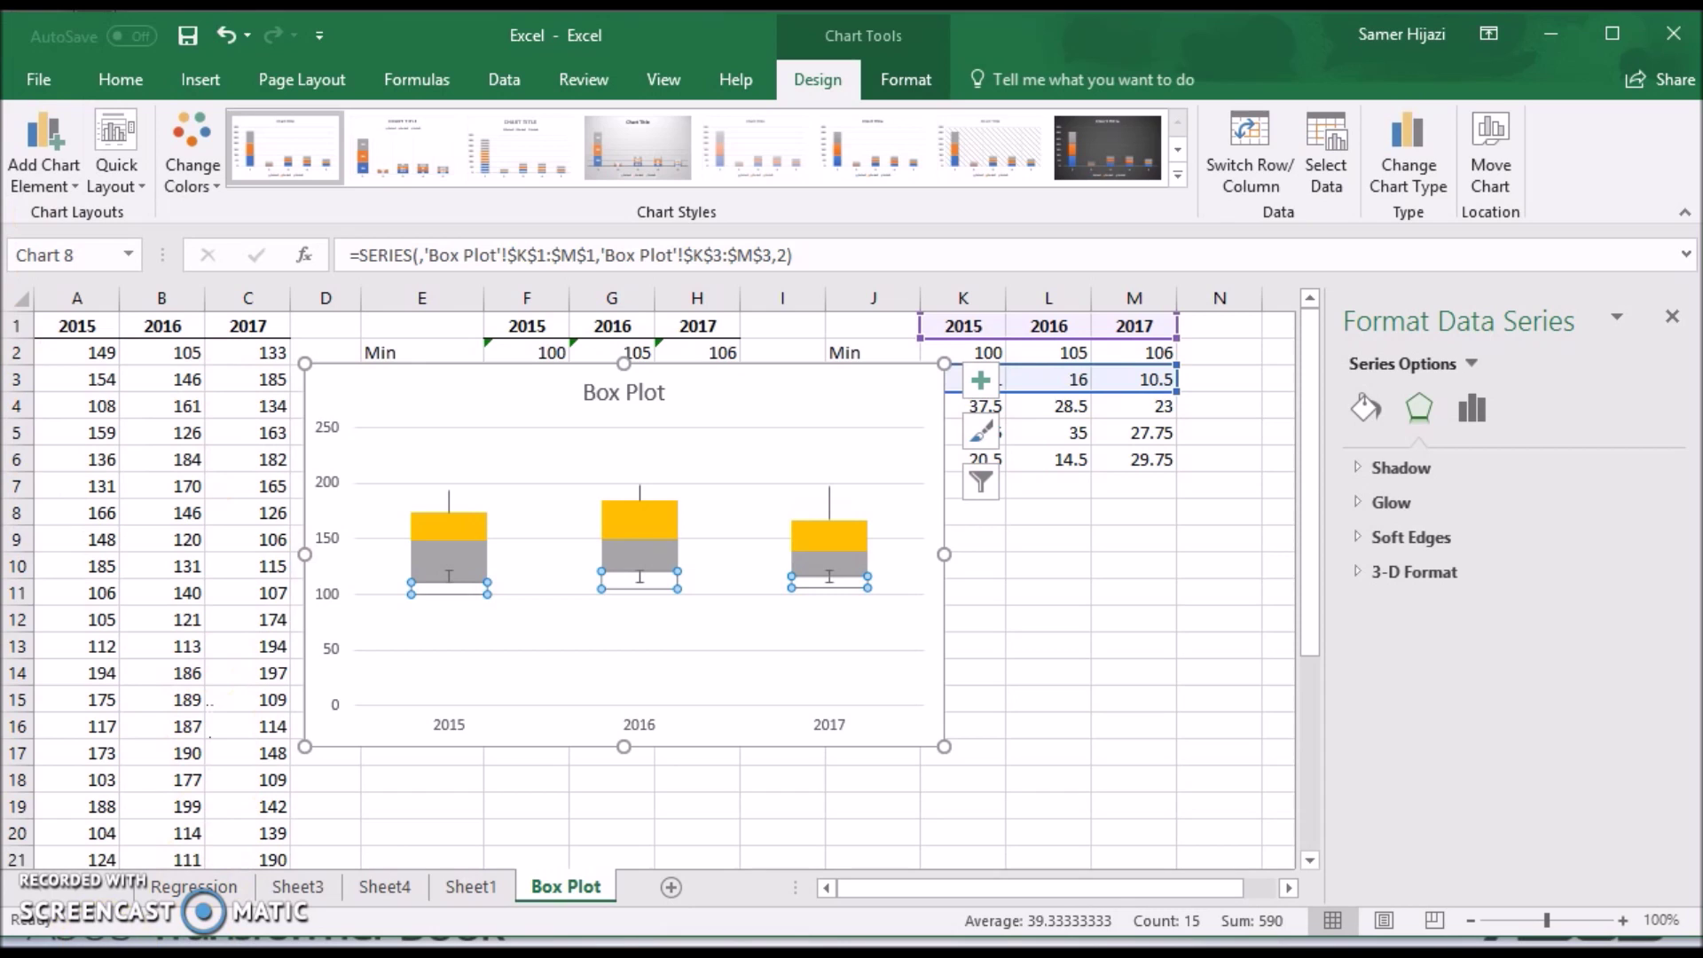
{"action": "left_click", "coordinate": [430, 783]}
{"action": "left_click", "coordinate": [638, 606]}
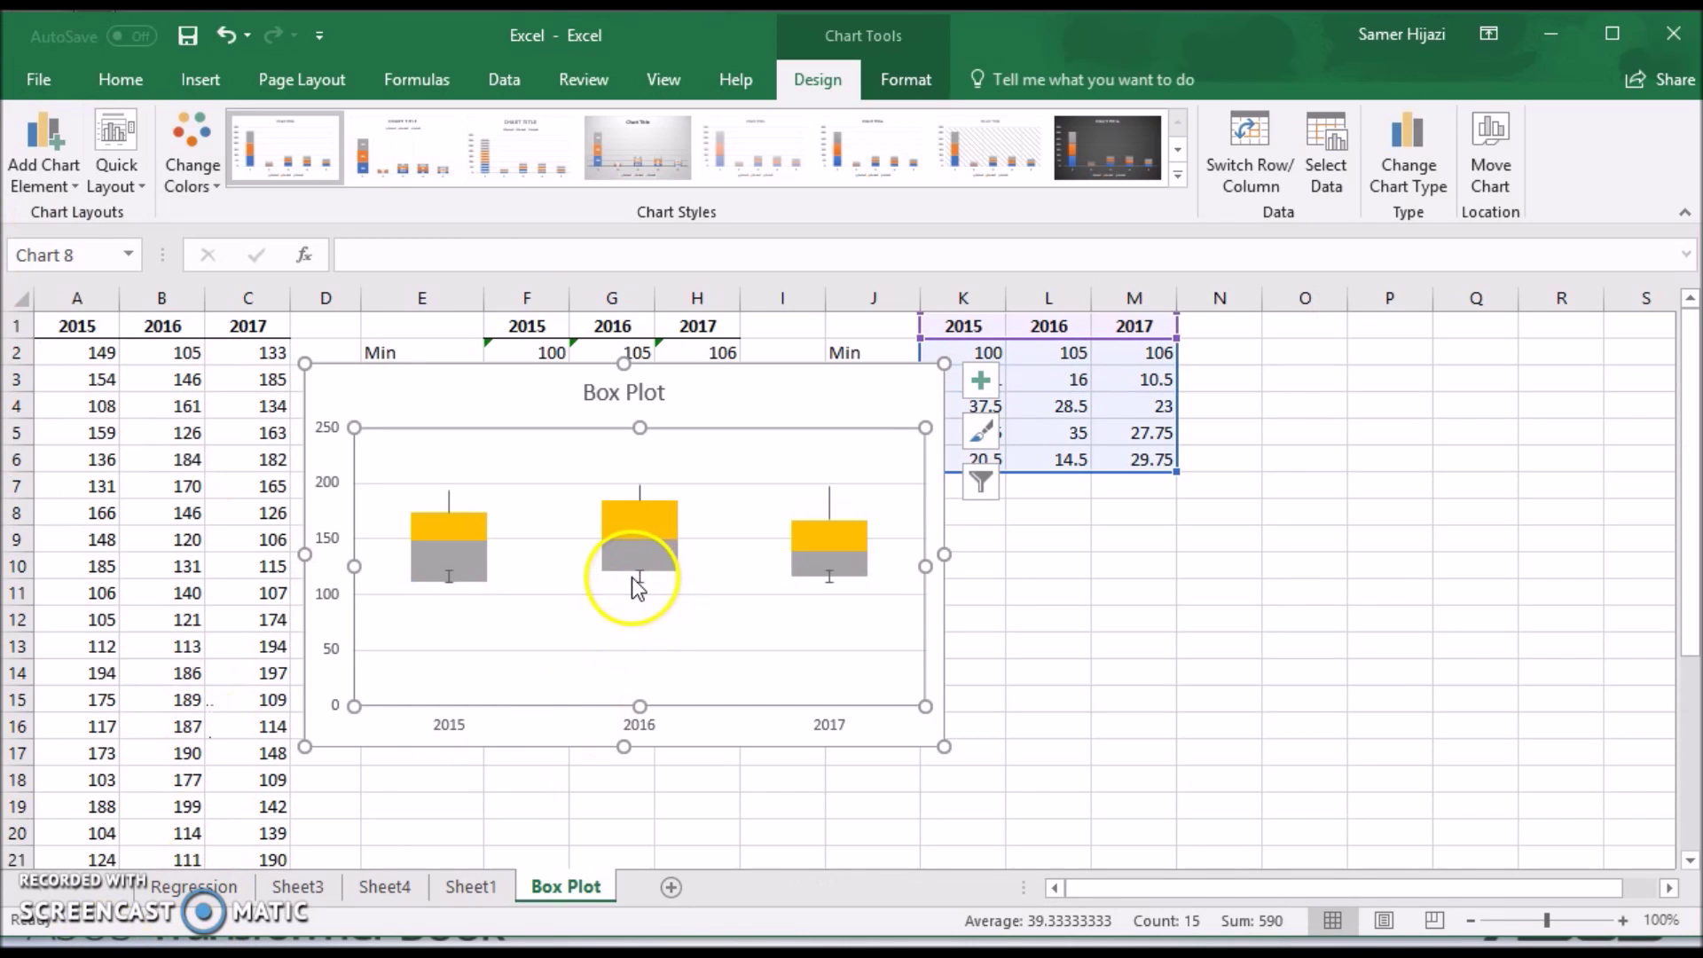
Step: Format the lower error bars as Minus direction, No Cap, with a 100% percentage error amount
{"action": "left_click", "coordinate": [639, 577]}
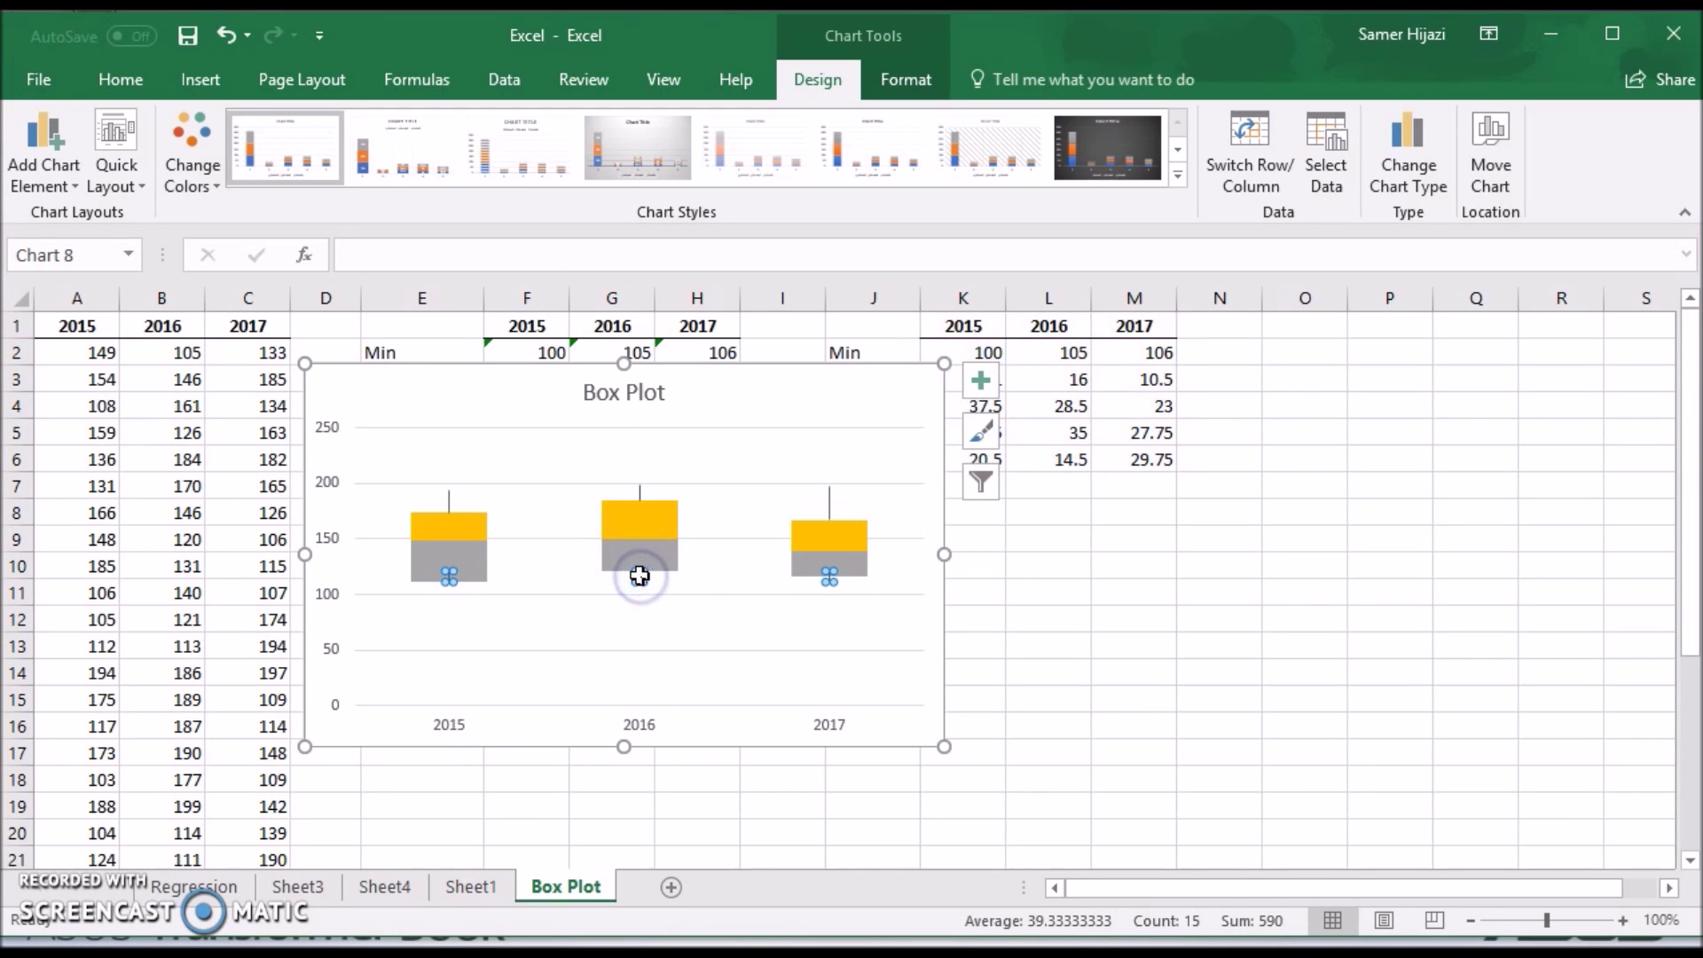
{"action": "double_click", "coordinate": [640, 576]}
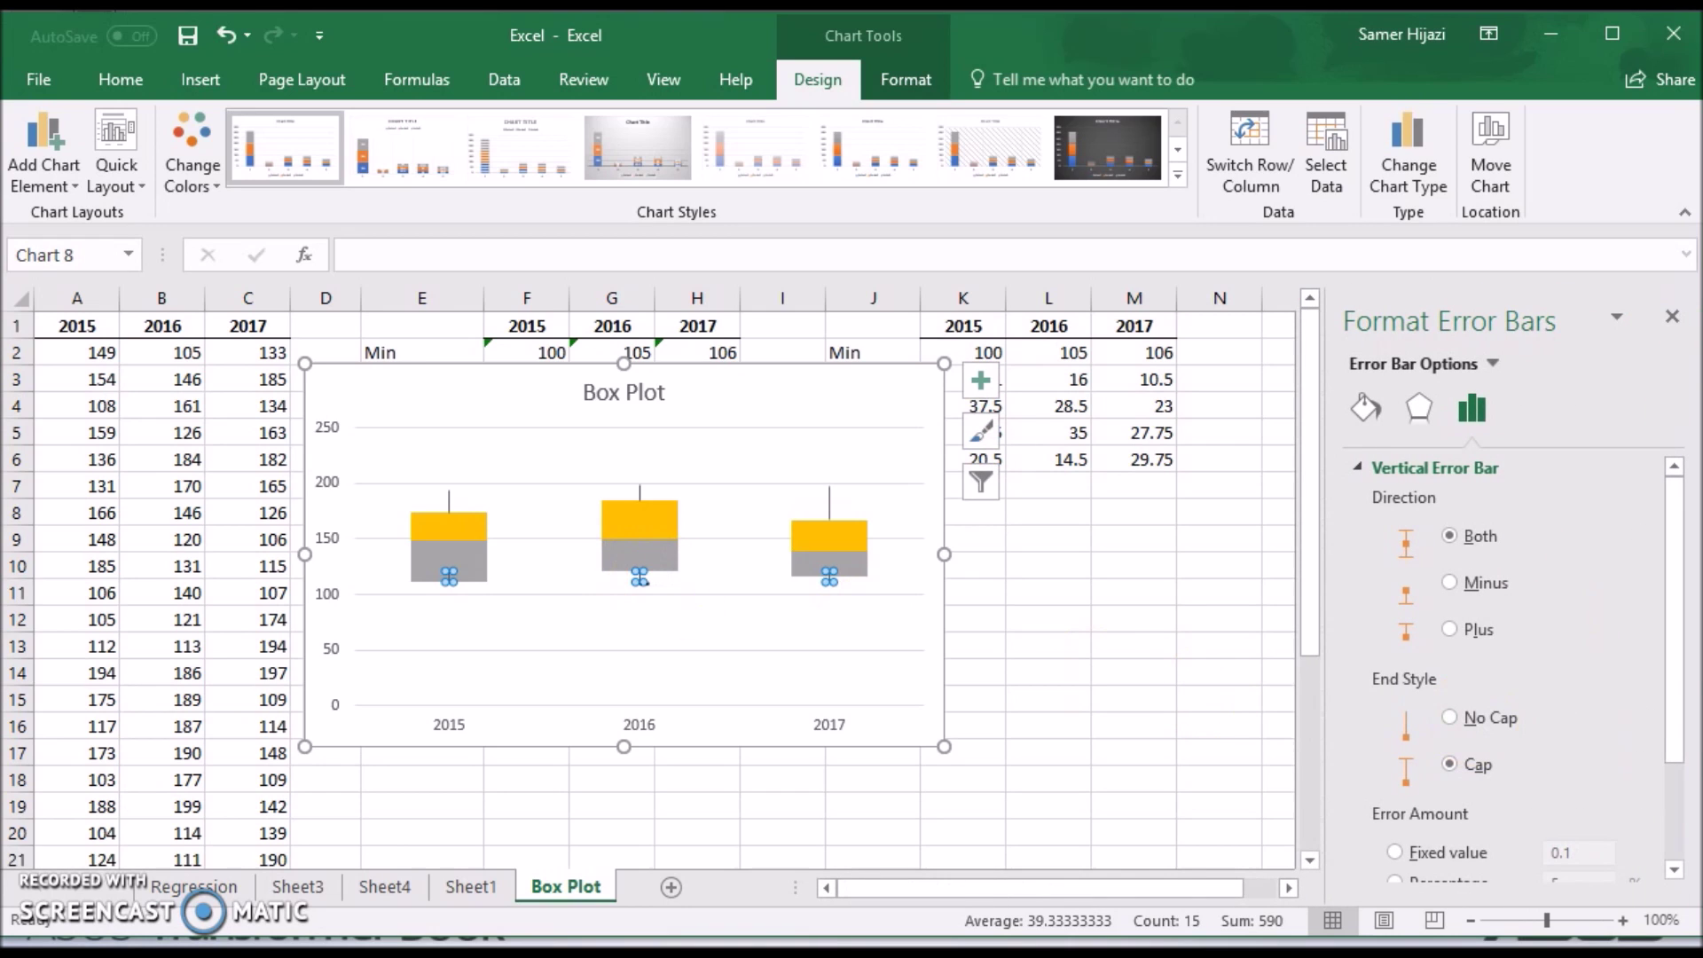
{"action": "left_click", "coordinate": [1483, 582]}
{"action": "left_click_drag", "start_coordinate": [1675, 541], "coordinate": [1676, 695]}
{"action": "left_click", "coordinate": [1481, 576]}
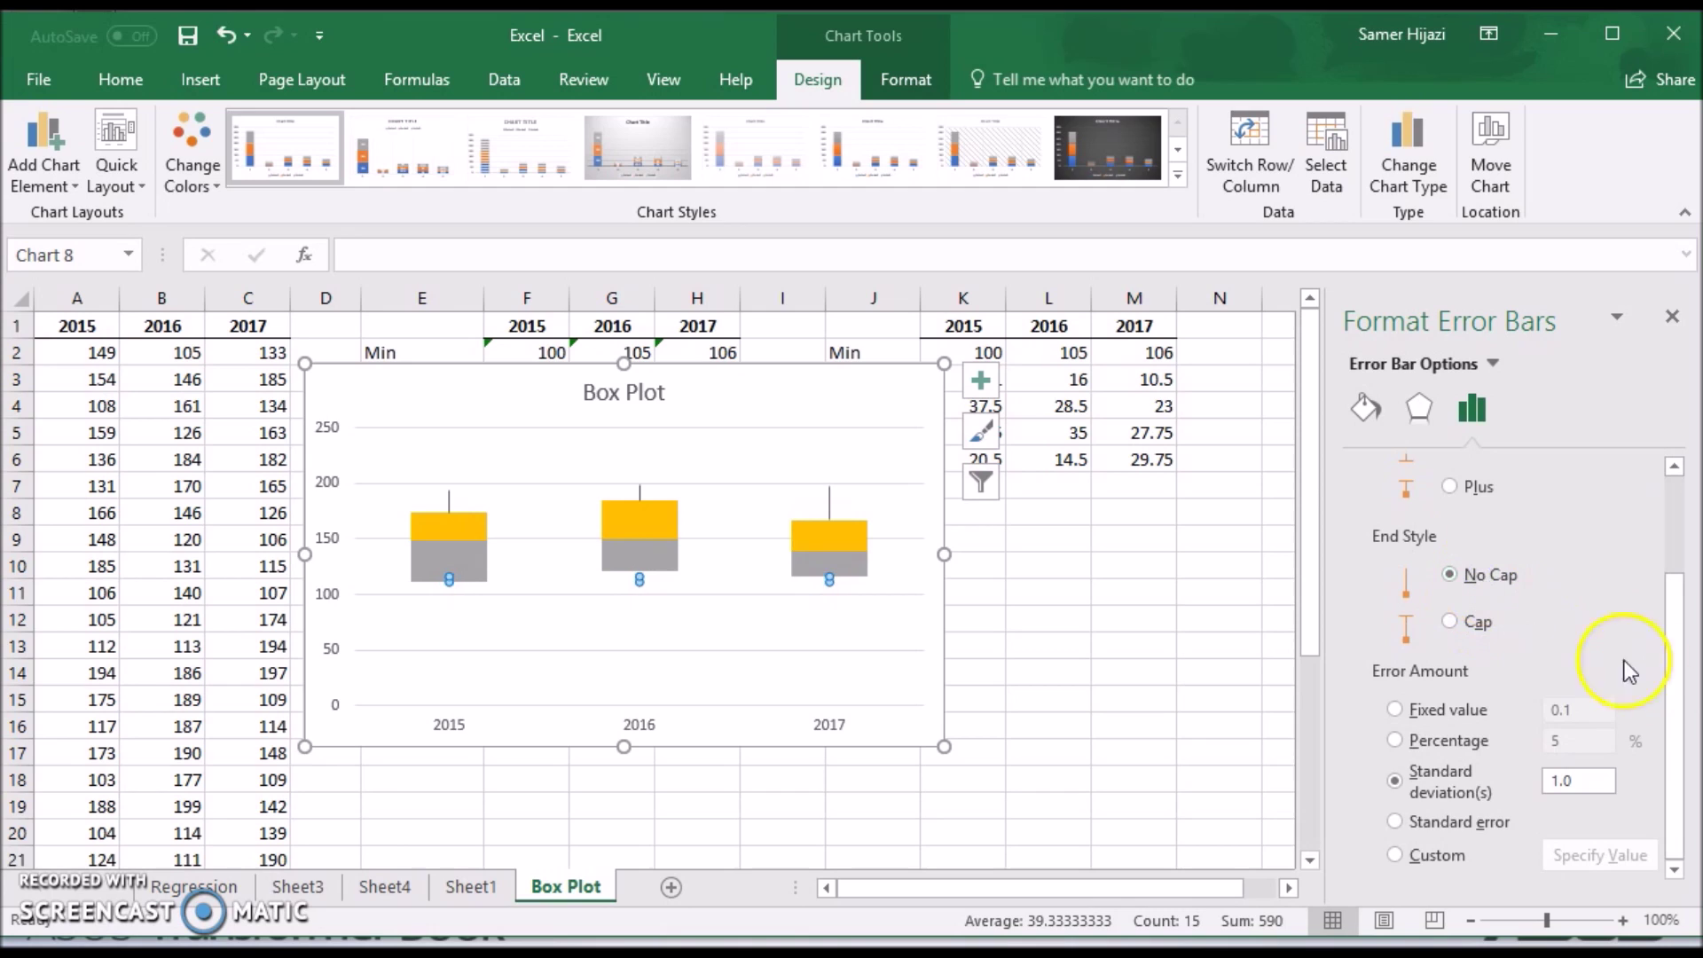
{"action": "left_click", "coordinate": [1434, 742]}
{"action": "left_click_drag", "start_coordinate": [1562, 734], "coordinate": [1530, 737]}
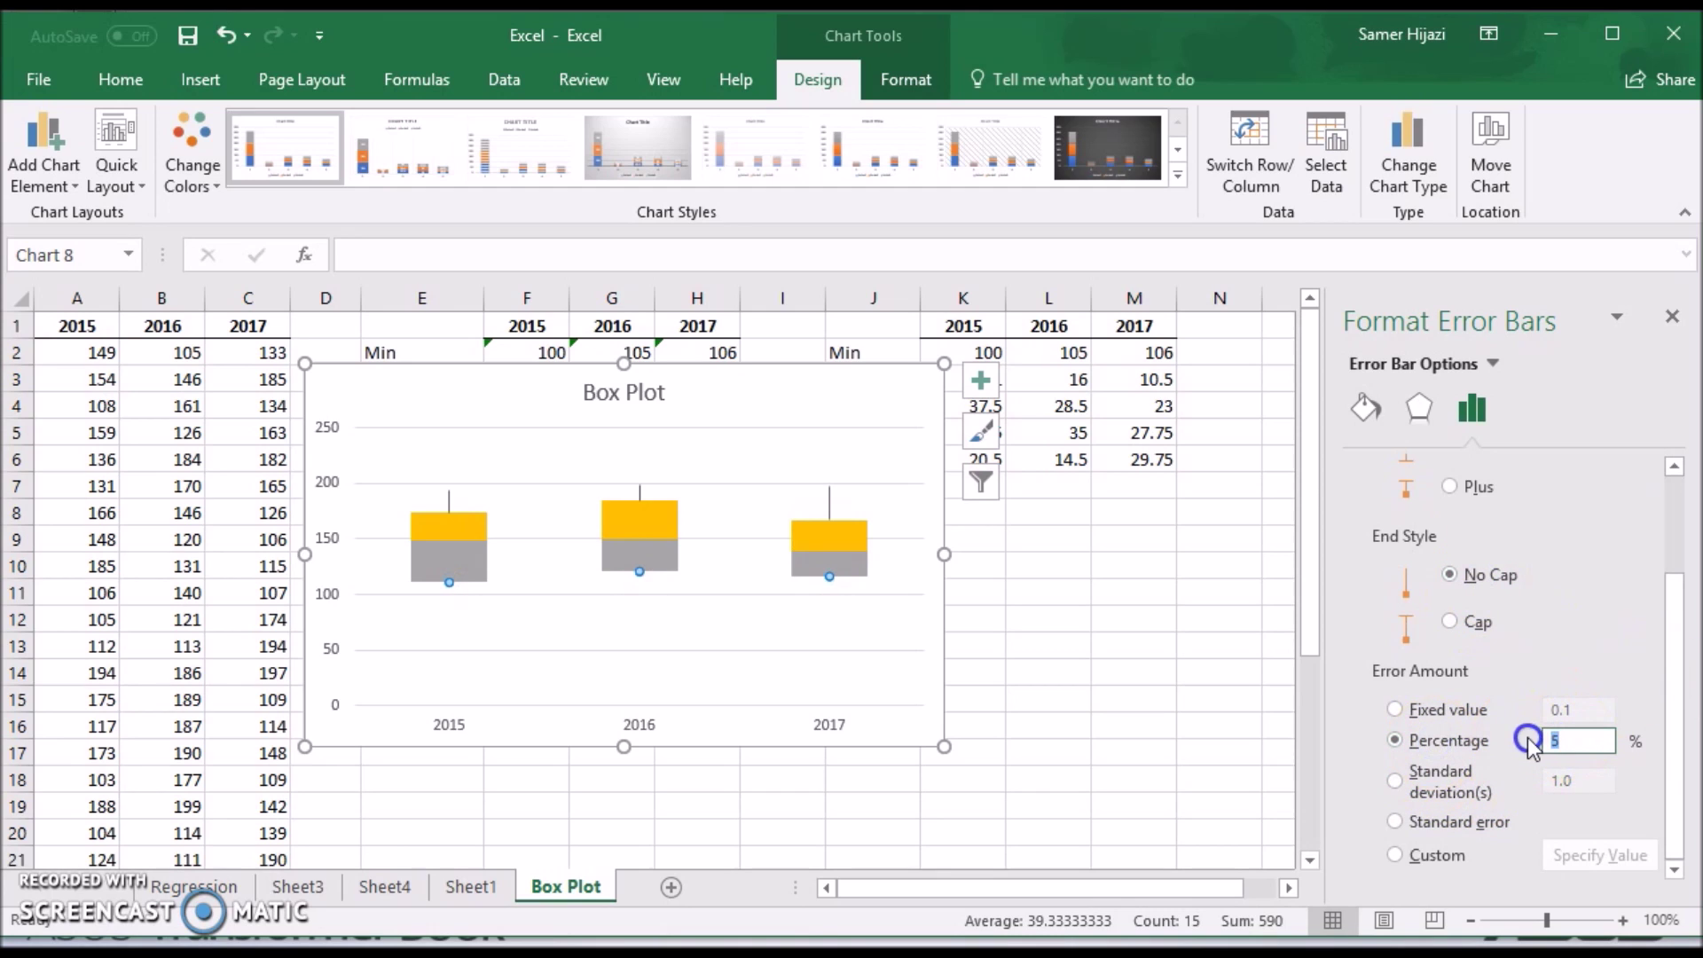
{"action": "type", "text": "100"}
{"action": "left_click", "coordinate": [926, 687]}
{"action": "left_click", "coordinate": [896, 721]}
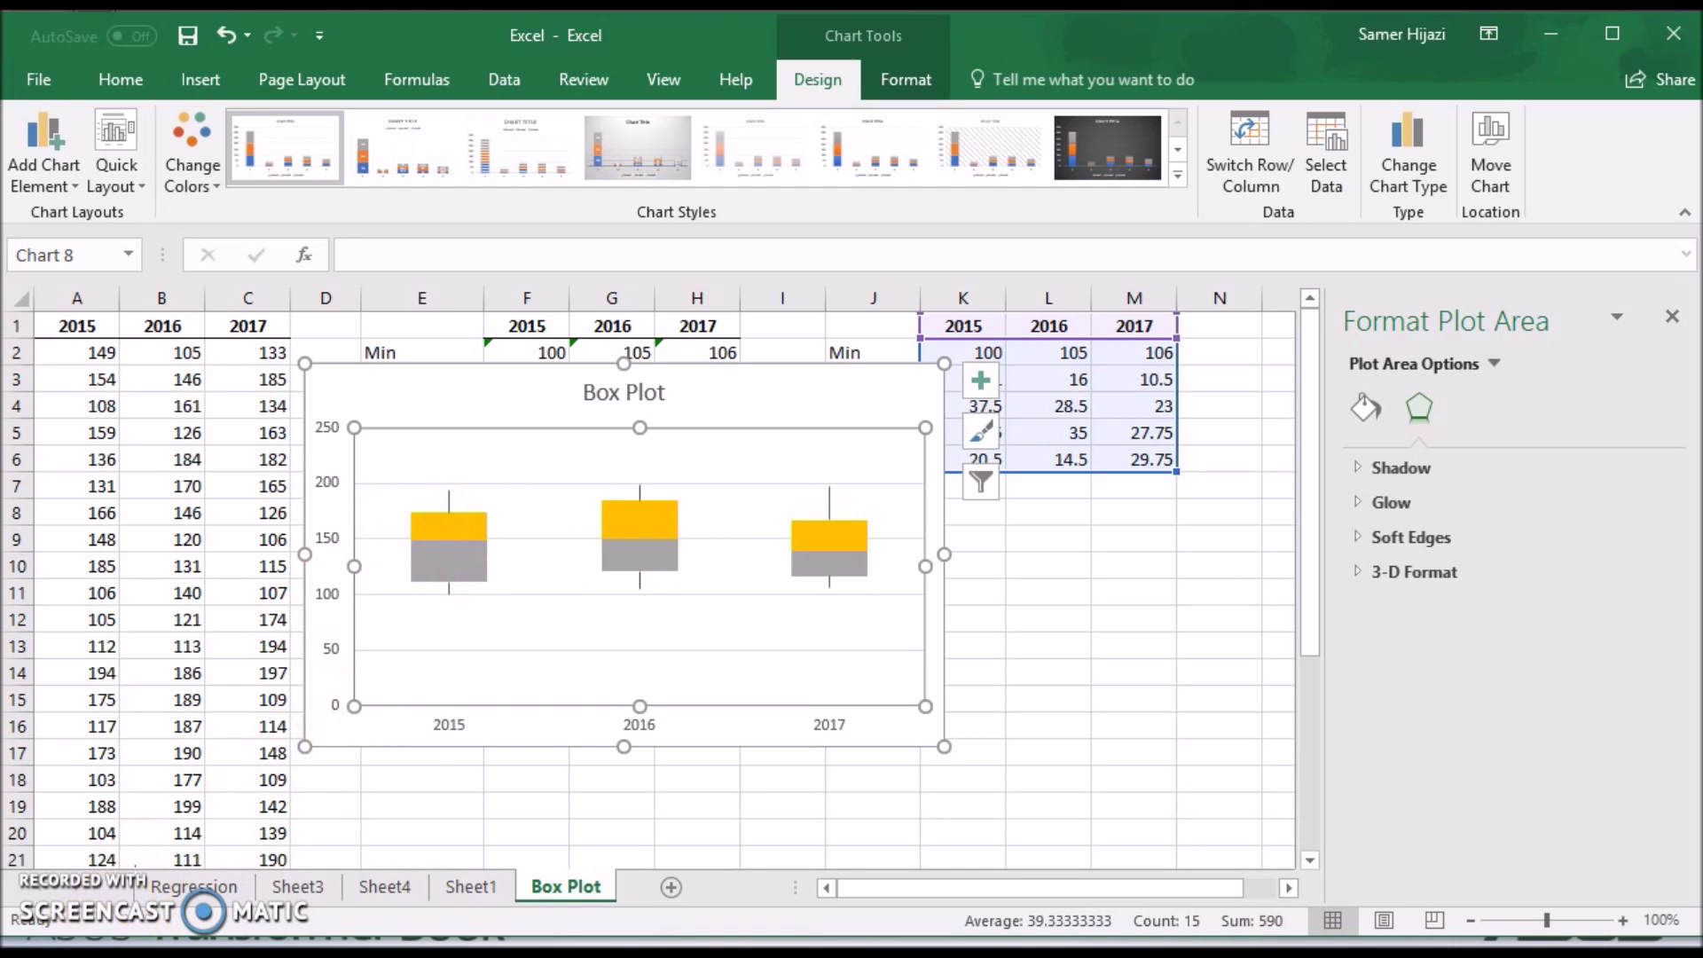
{"action": "left_click", "coordinate": [470, 525]}
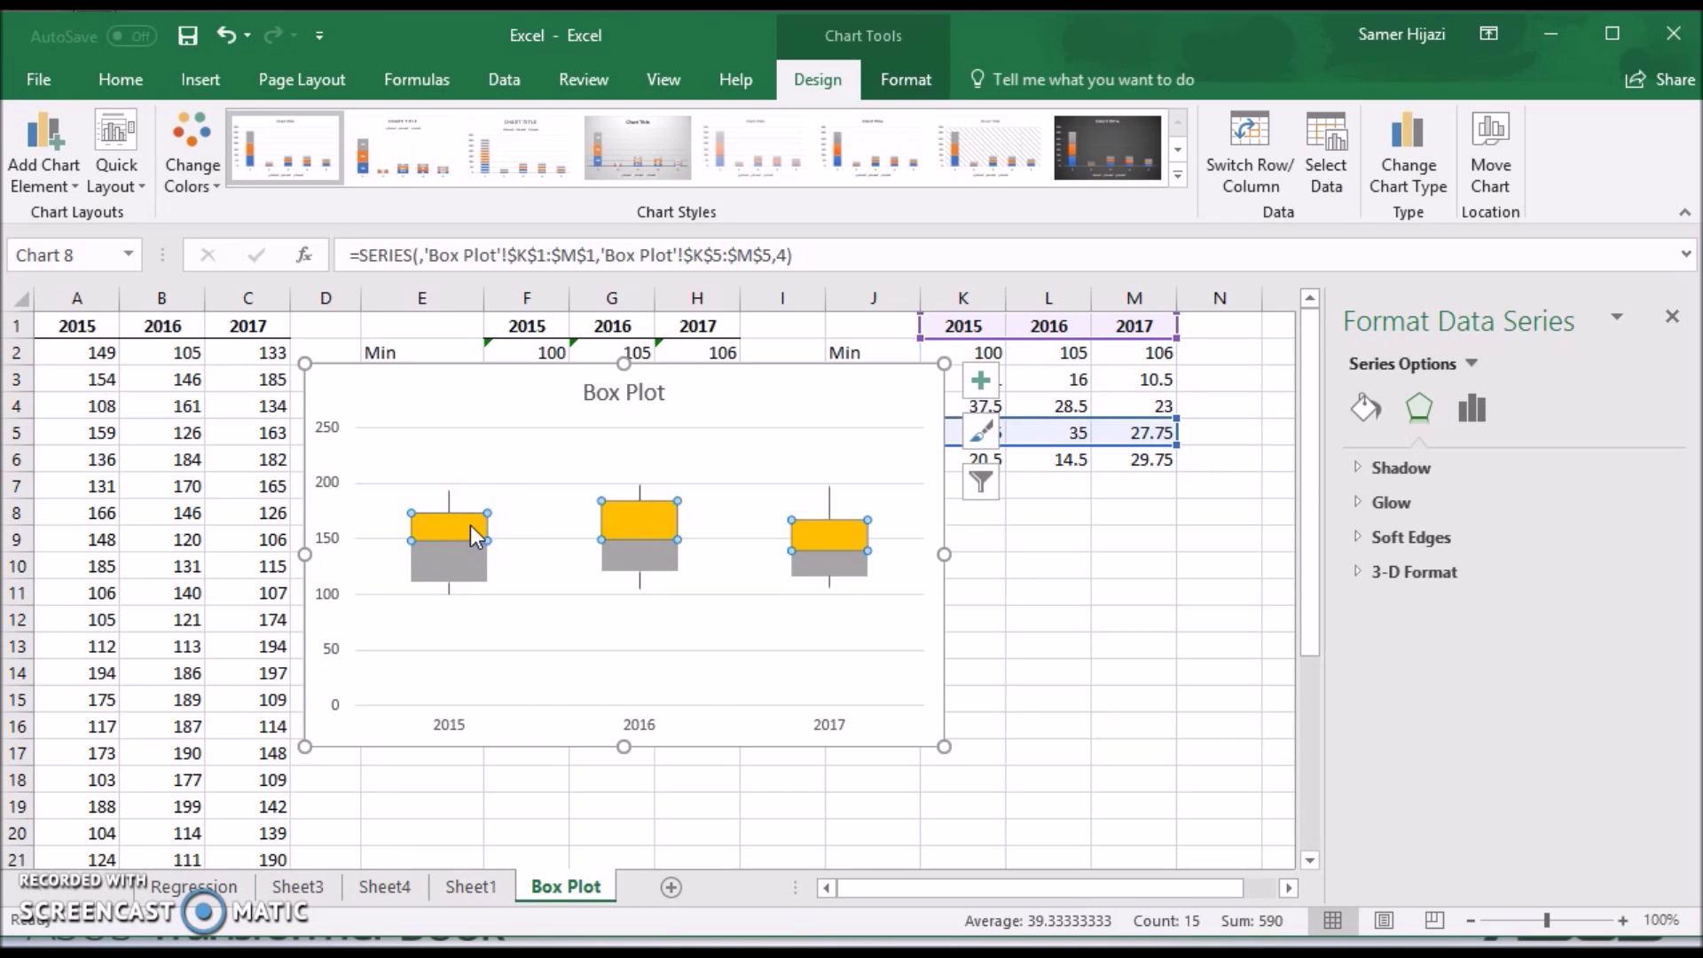
Step: Give the orange Series 4 segments a light blue fill and 1 pt Blue, Accent 1, Darker 25% outline
{"action": "right_click", "coordinate": [470, 525]}
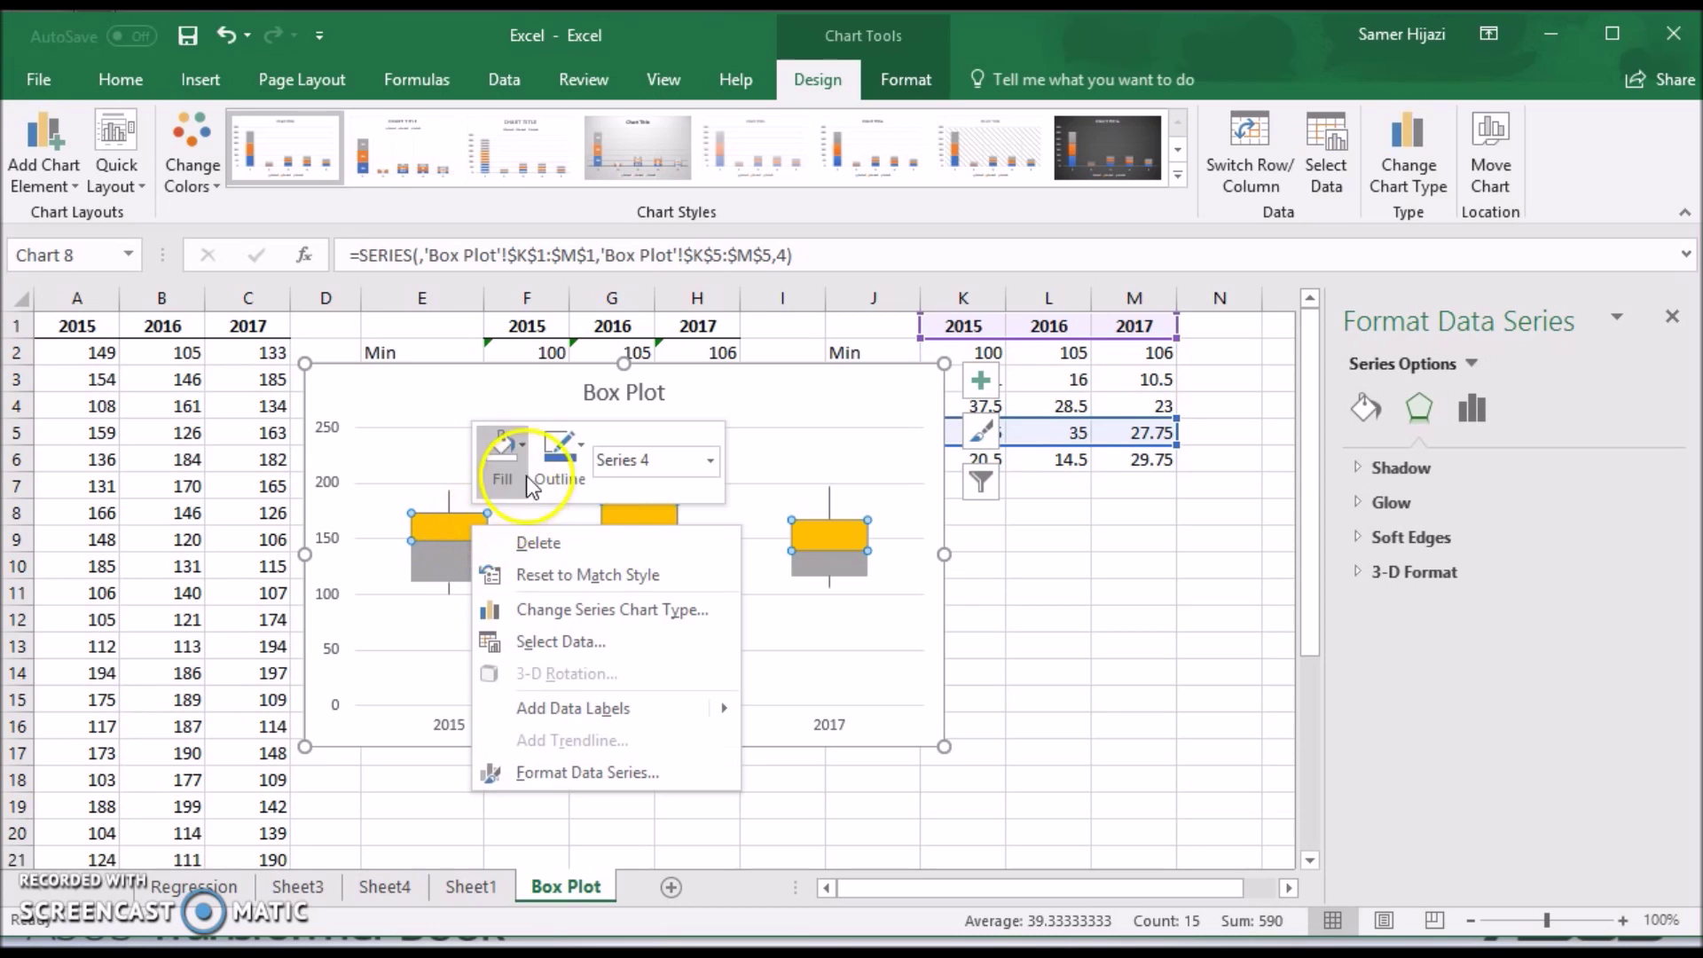
{"action": "left_click", "coordinate": [529, 451]}
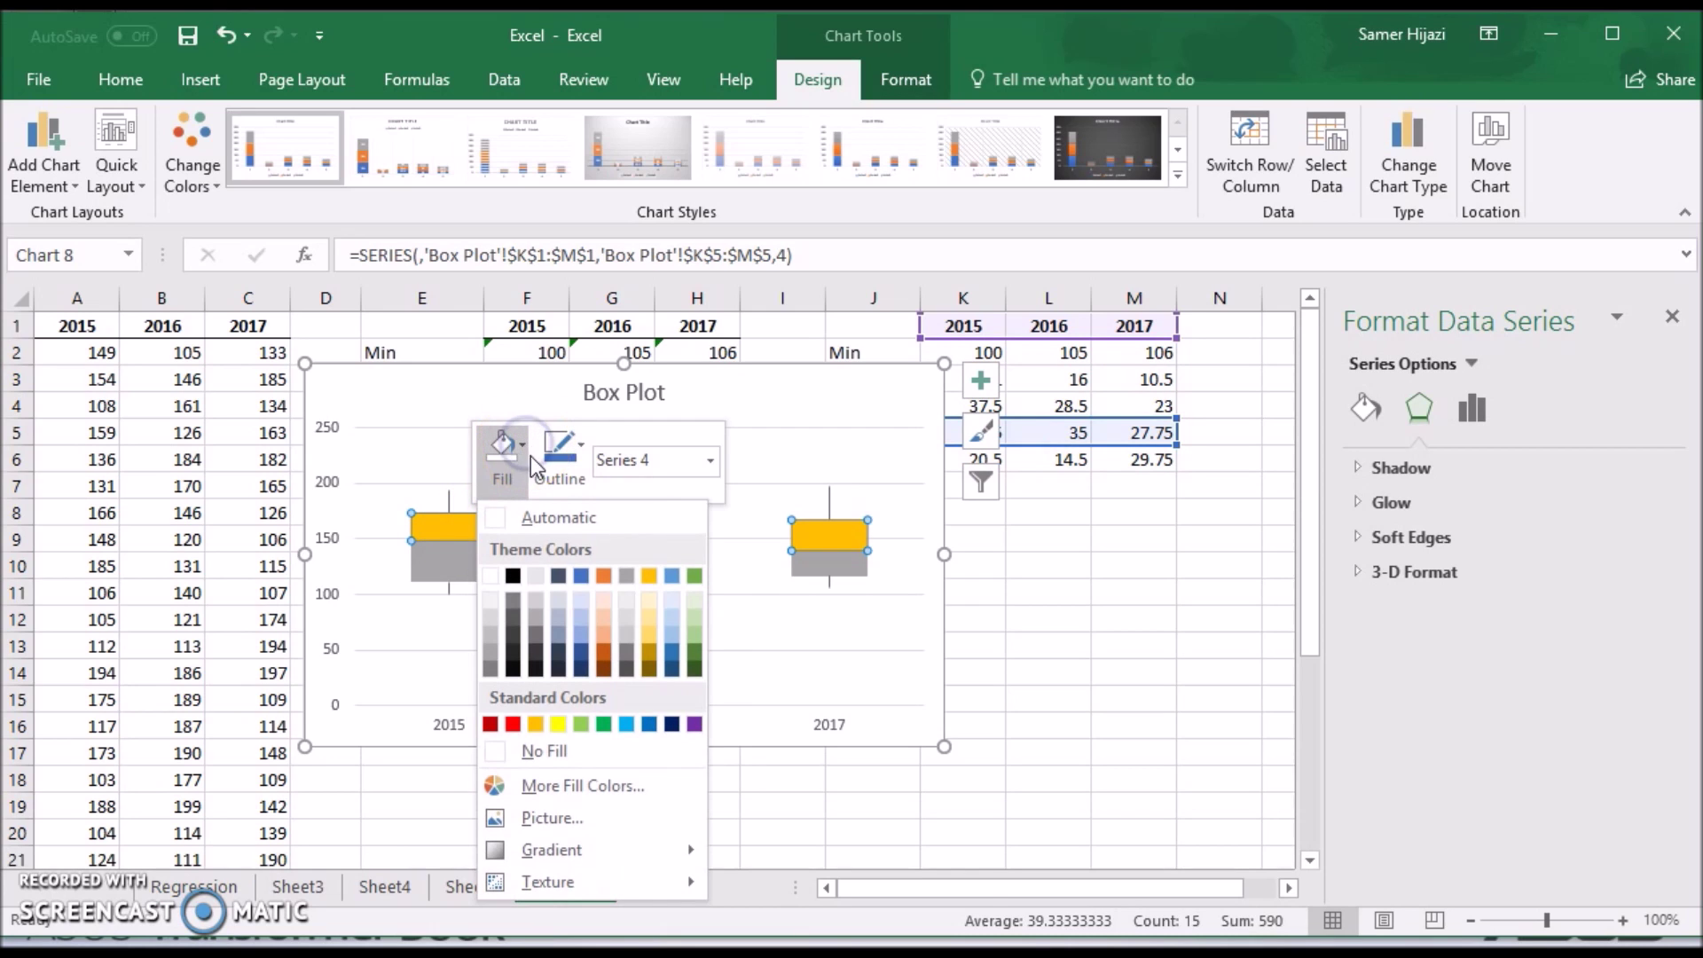
{"action": "left_click", "coordinate": [577, 631]}
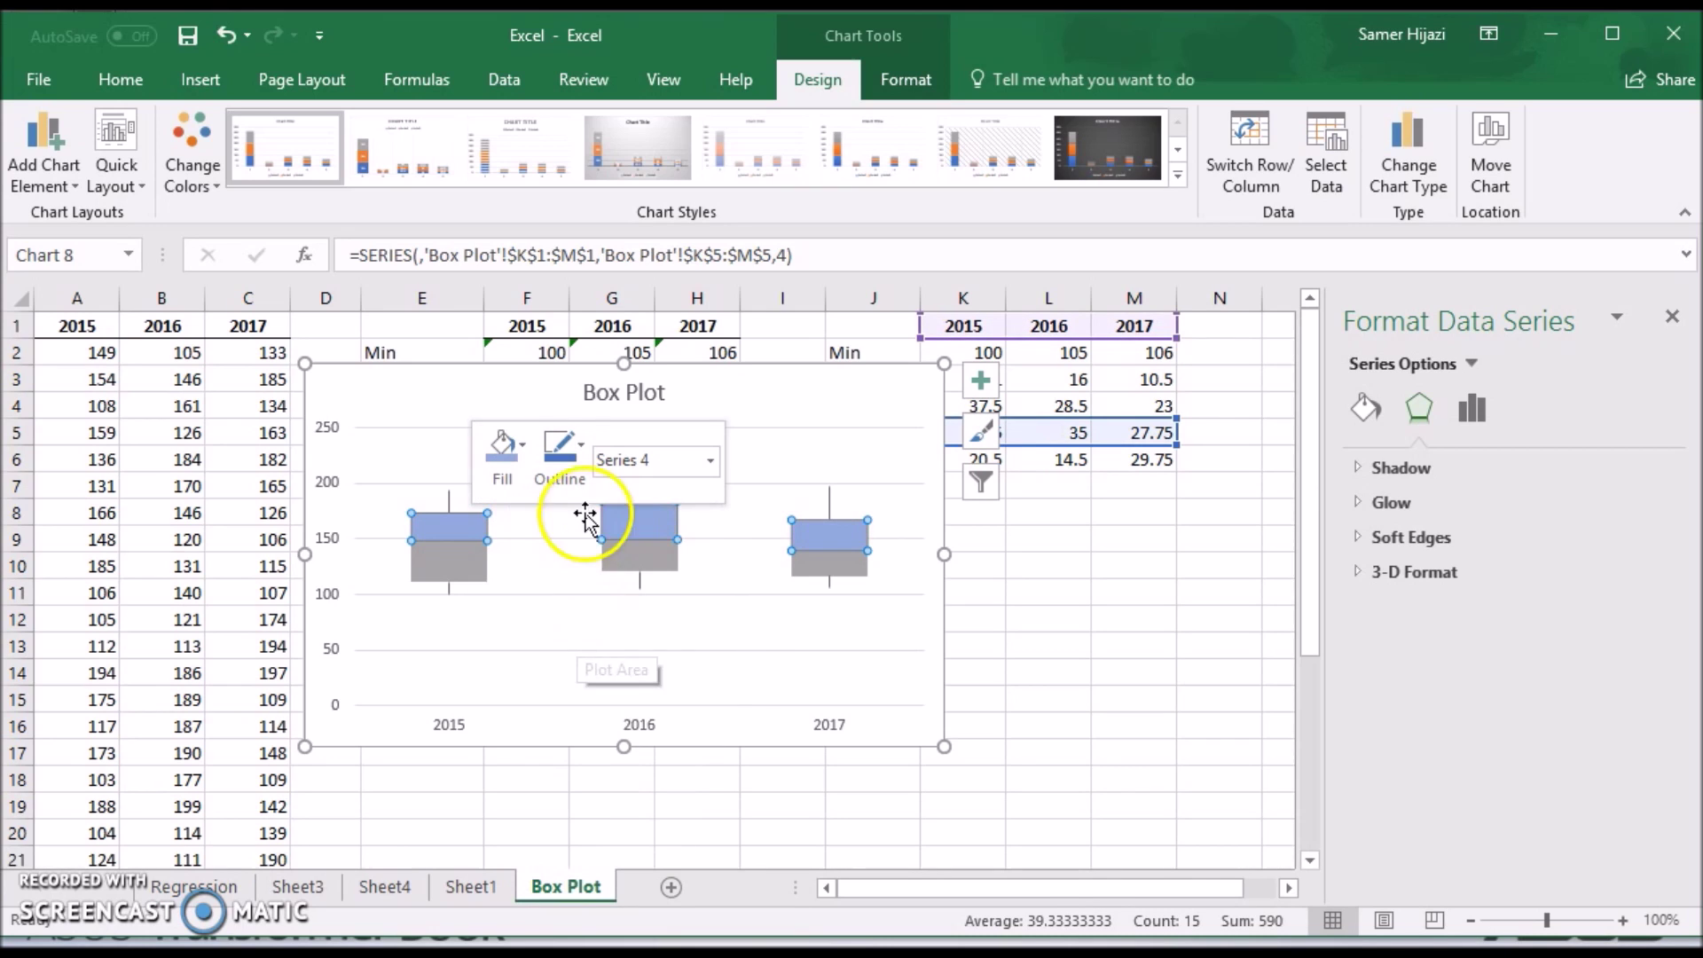
{"action": "left_click", "coordinate": [582, 445]}
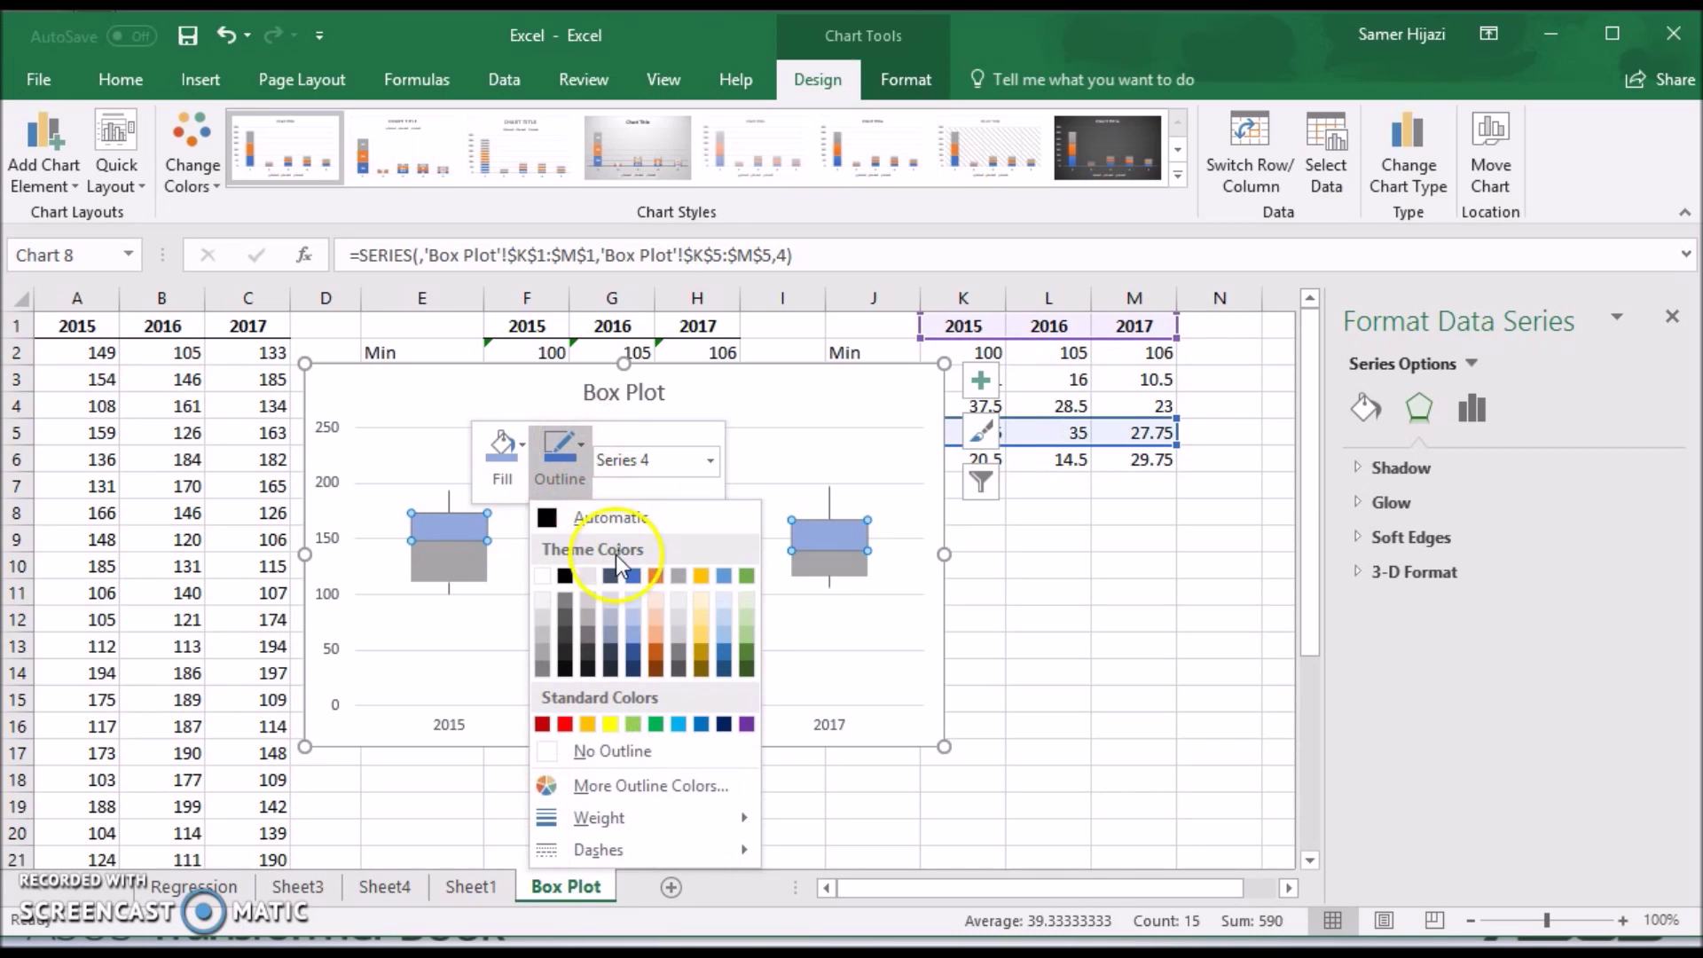
{"action": "left_click", "coordinate": [635, 652]}
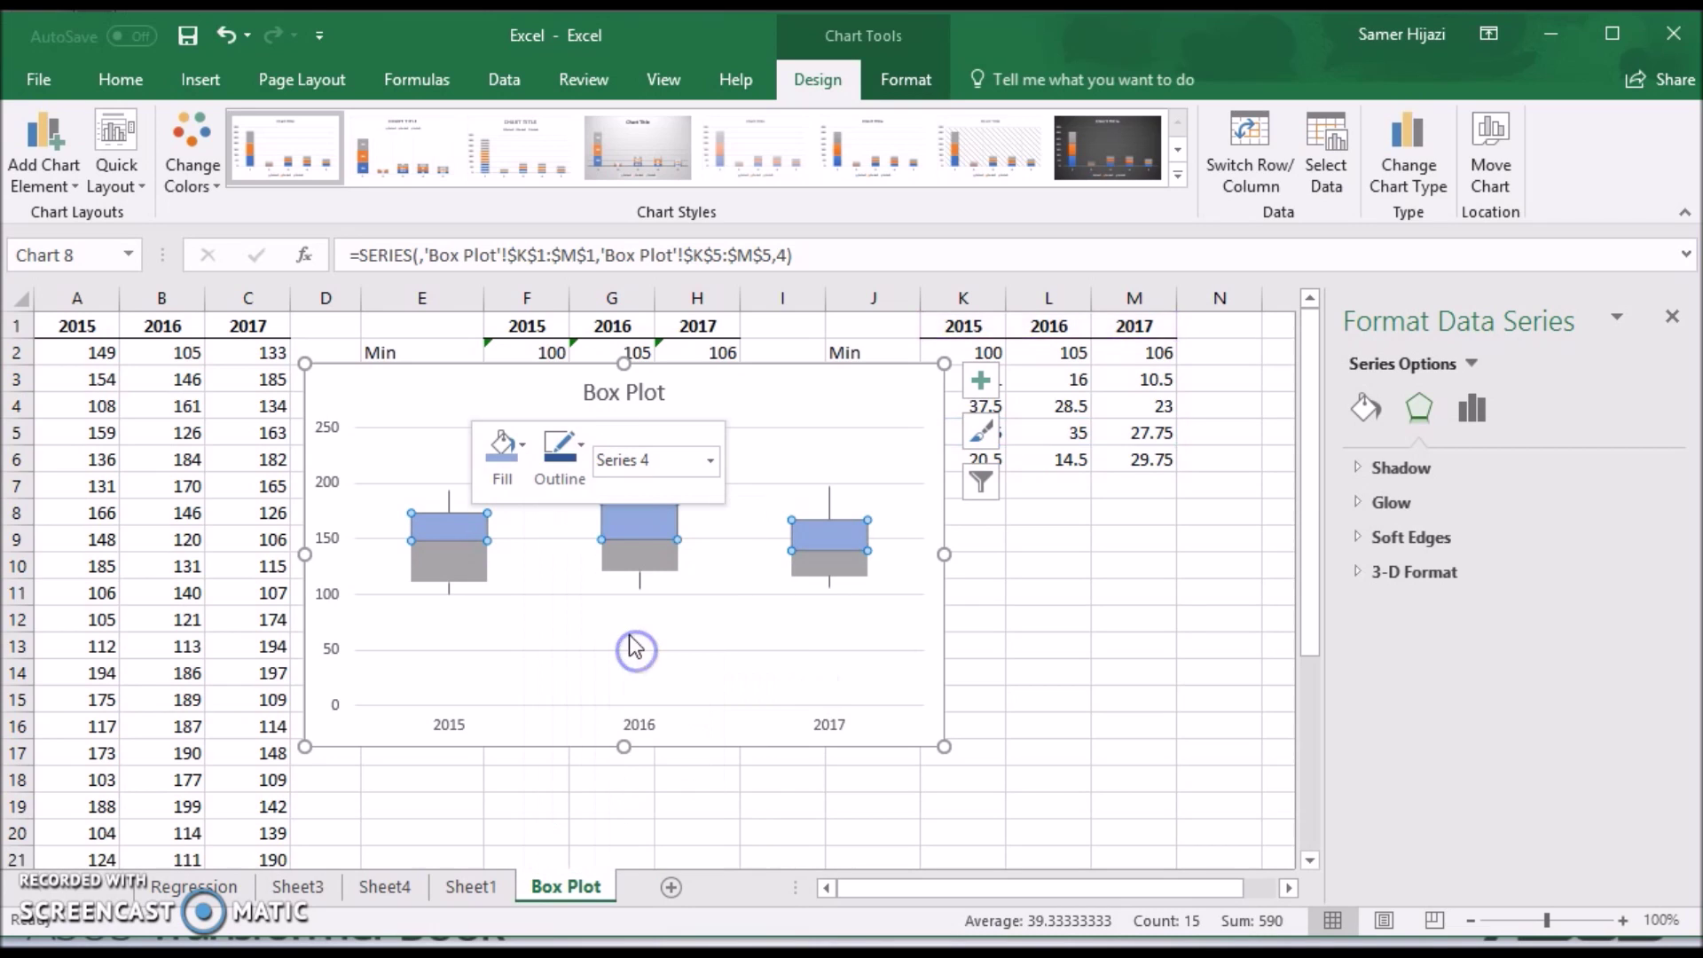
{"action": "left_click", "coordinate": [585, 450]}
{"action": "mouse_move", "coordinate": [731, 816]}
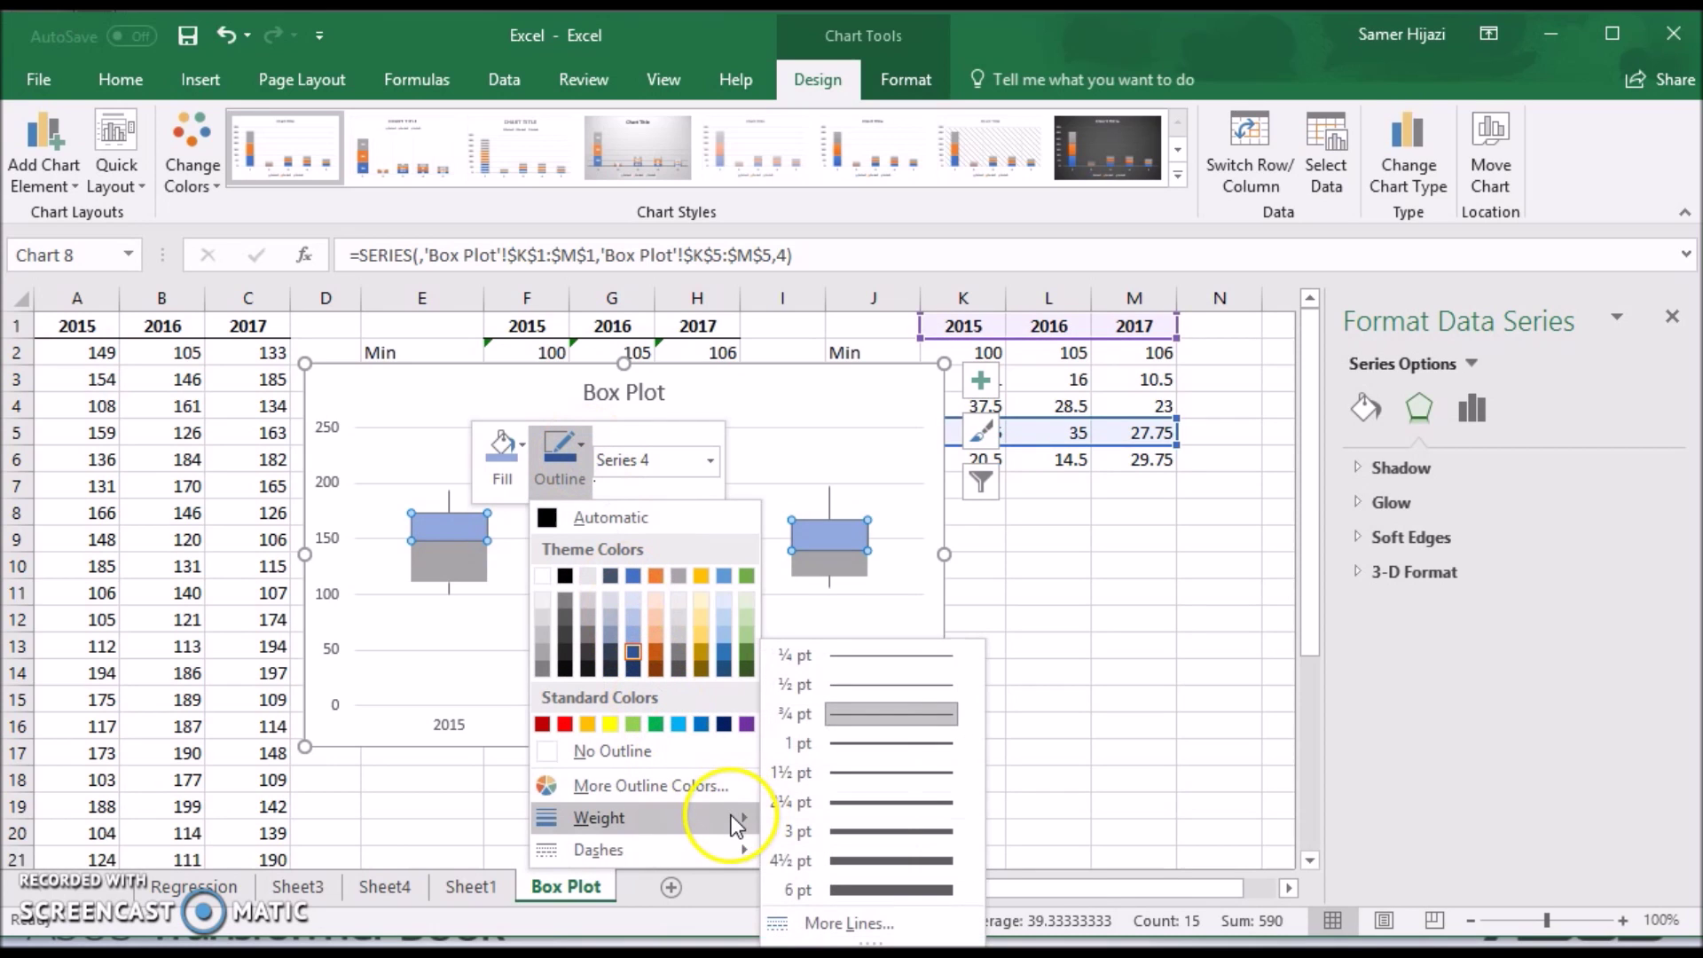
{"action": "left_click", "coordinate": [847, 743]}
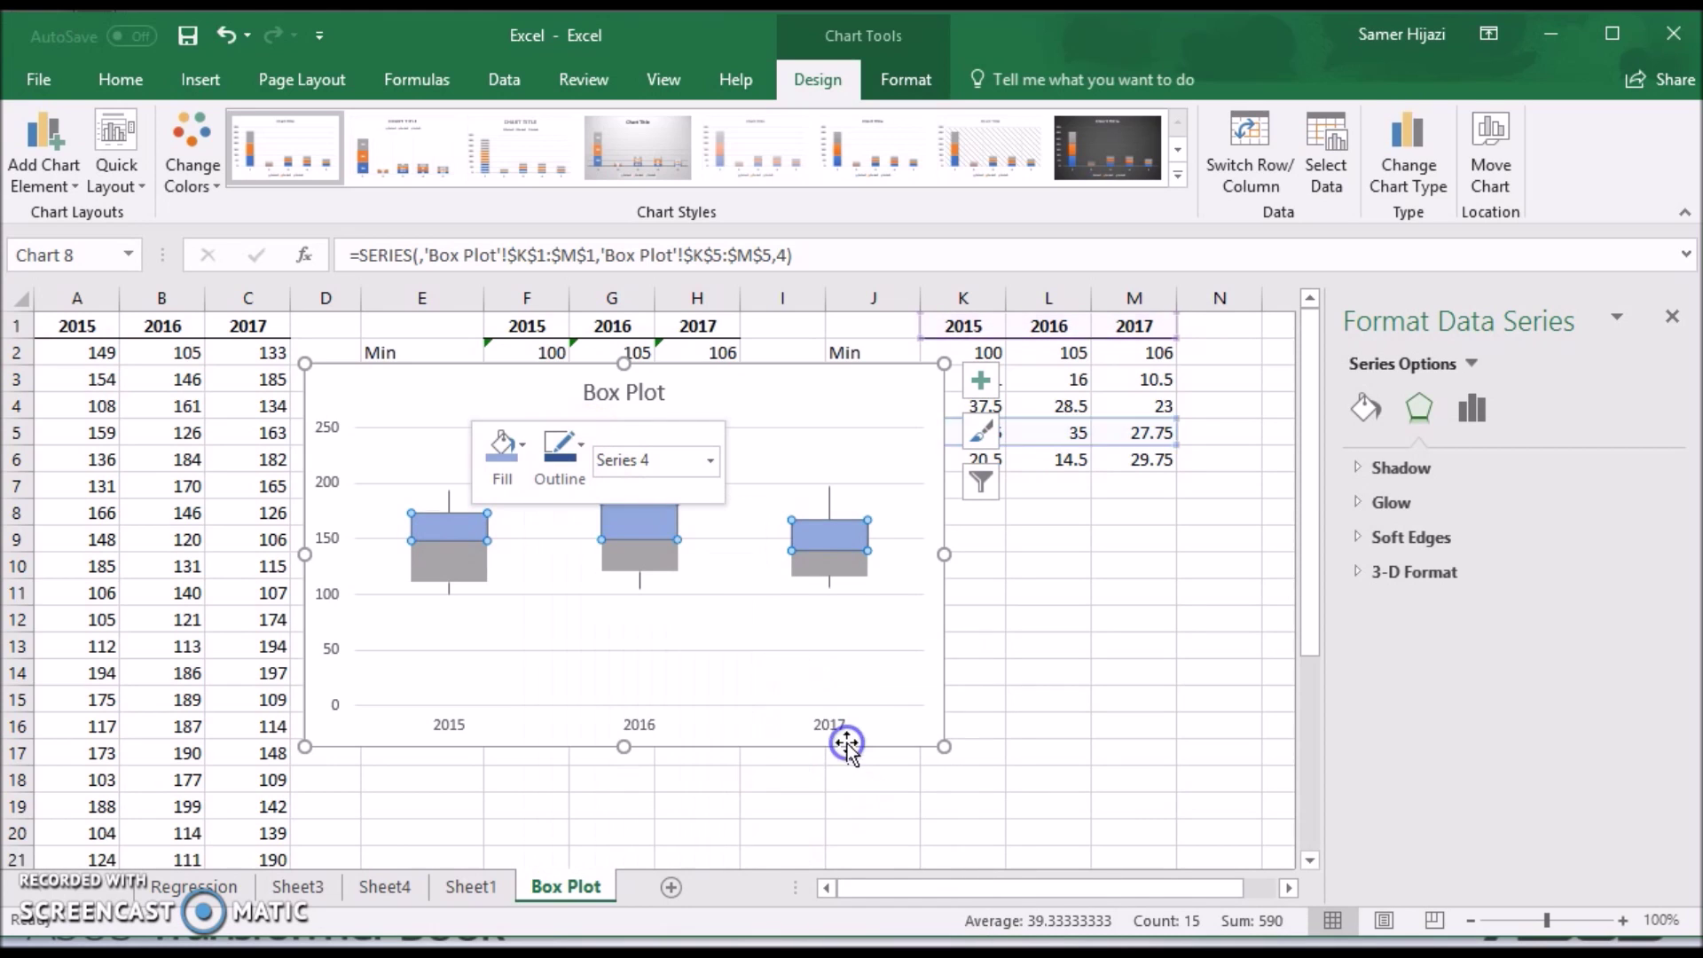
{"action": "left_click", "coordinate": [454, 558]}
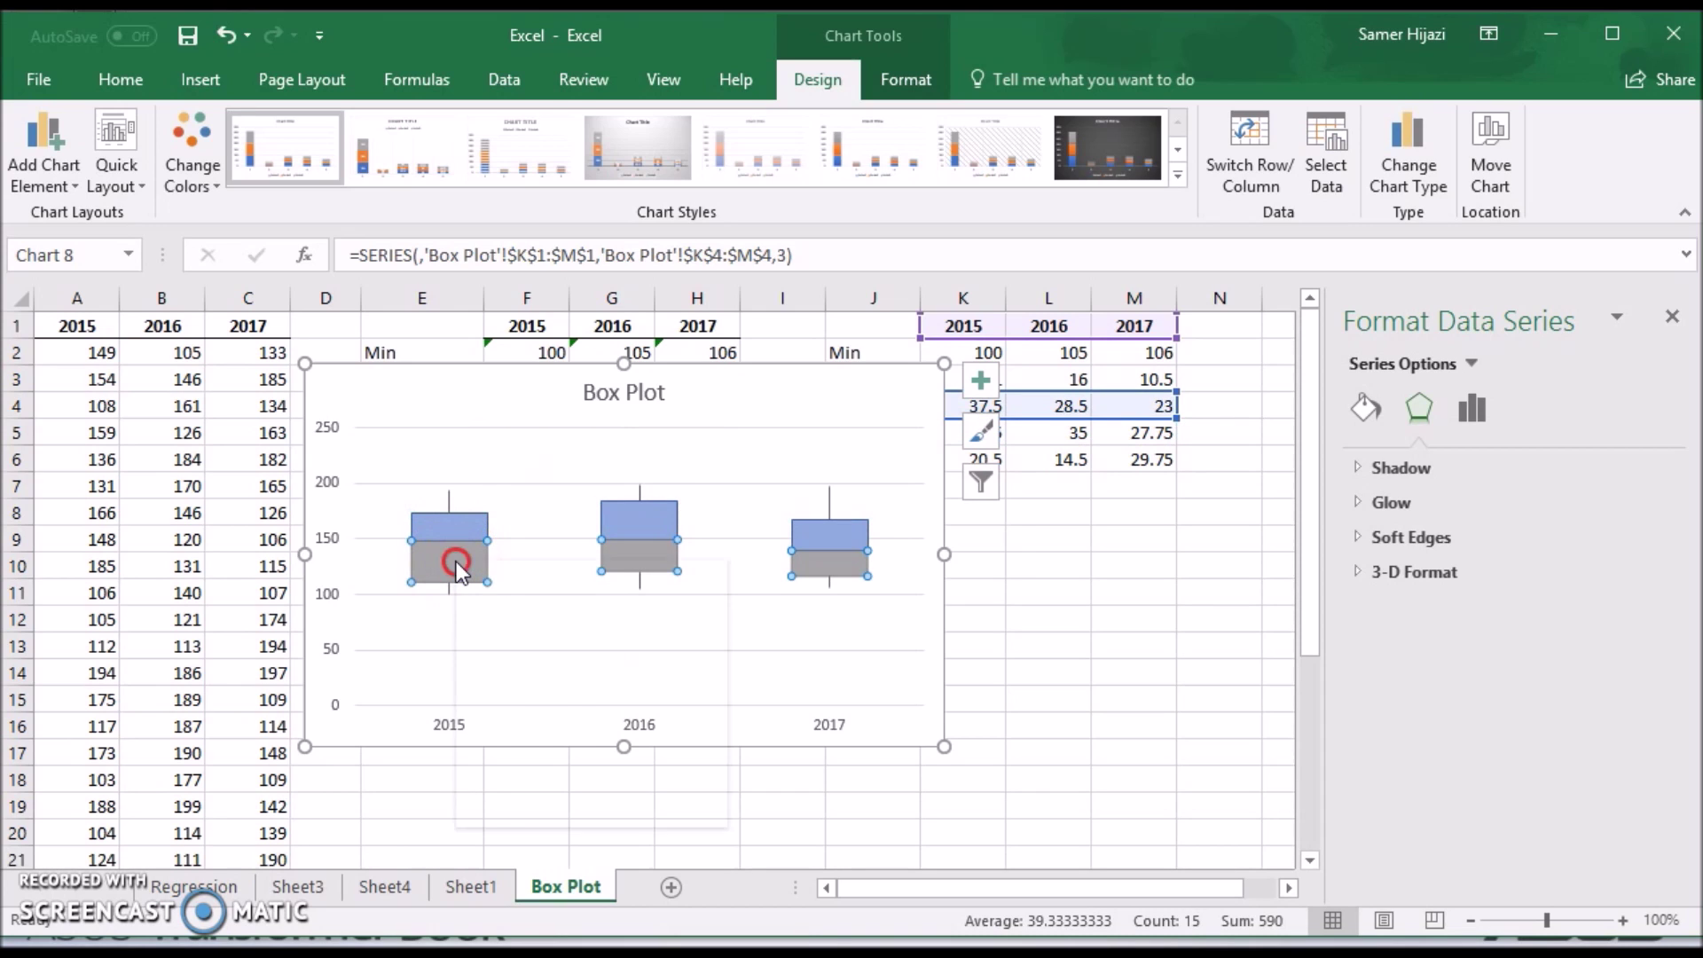
Step: Give the grey Series 3 segments a light blue fill and a 1 pt dark blue outline
{"action": "right_click", "coordinate": [456, 561]}
{"action": "left_click", "coordinate": [506, 483]}
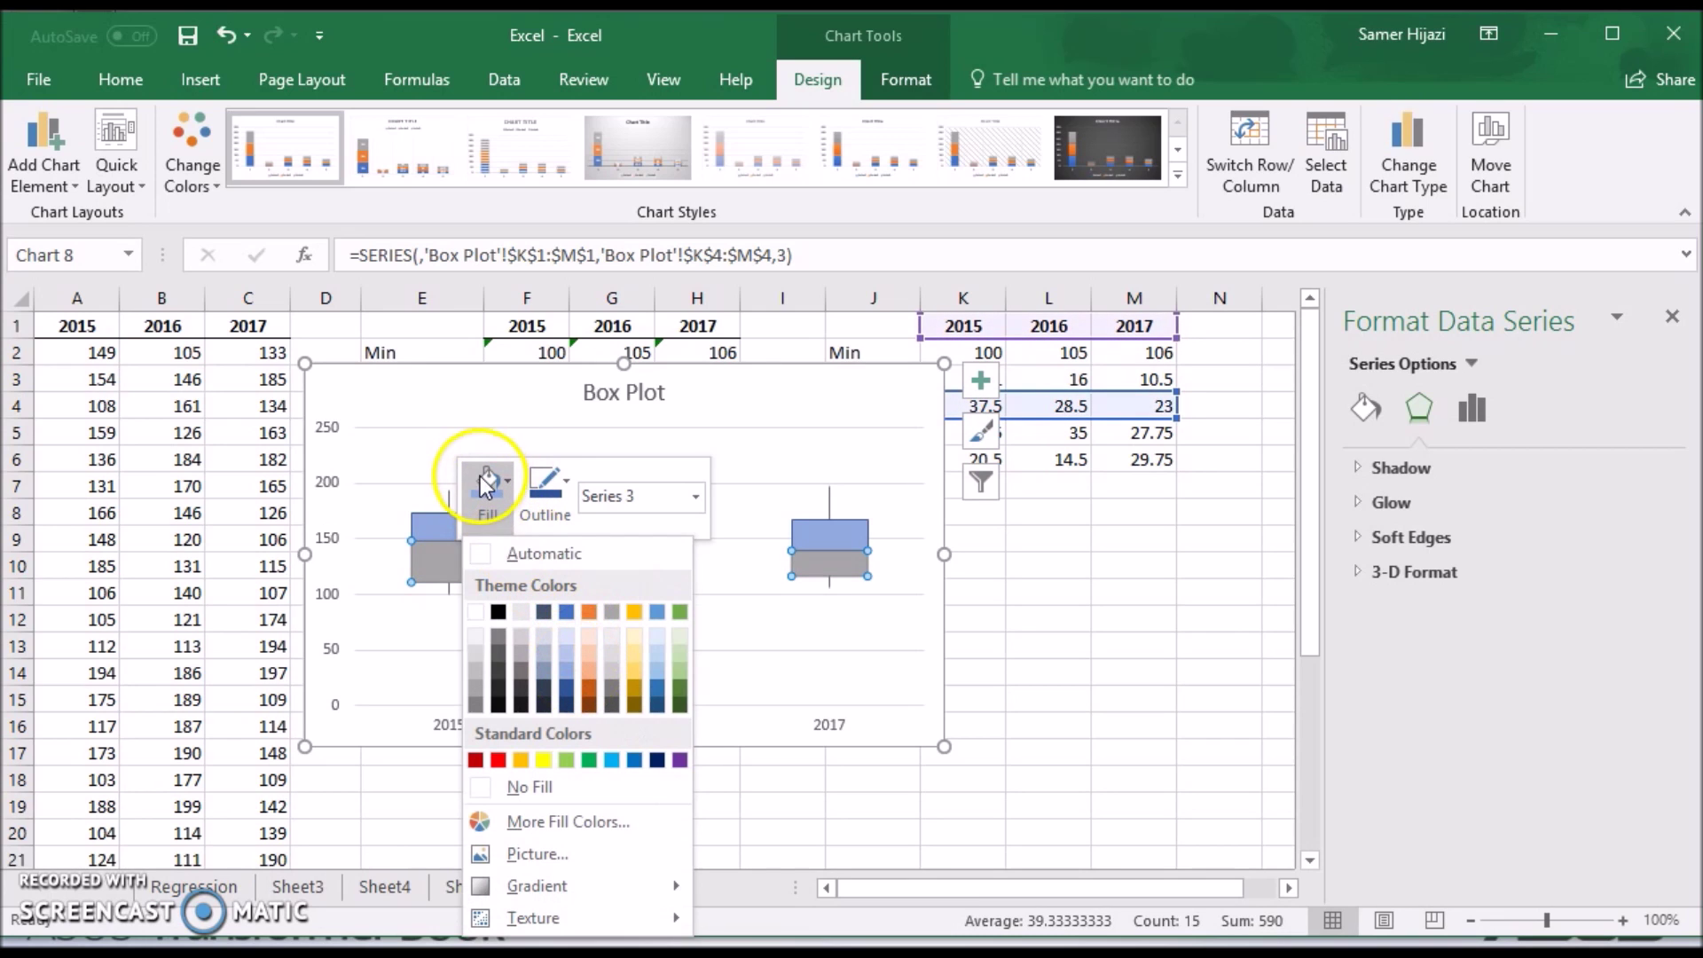
{"action": "left_click", "coordinate": [567, 671]}
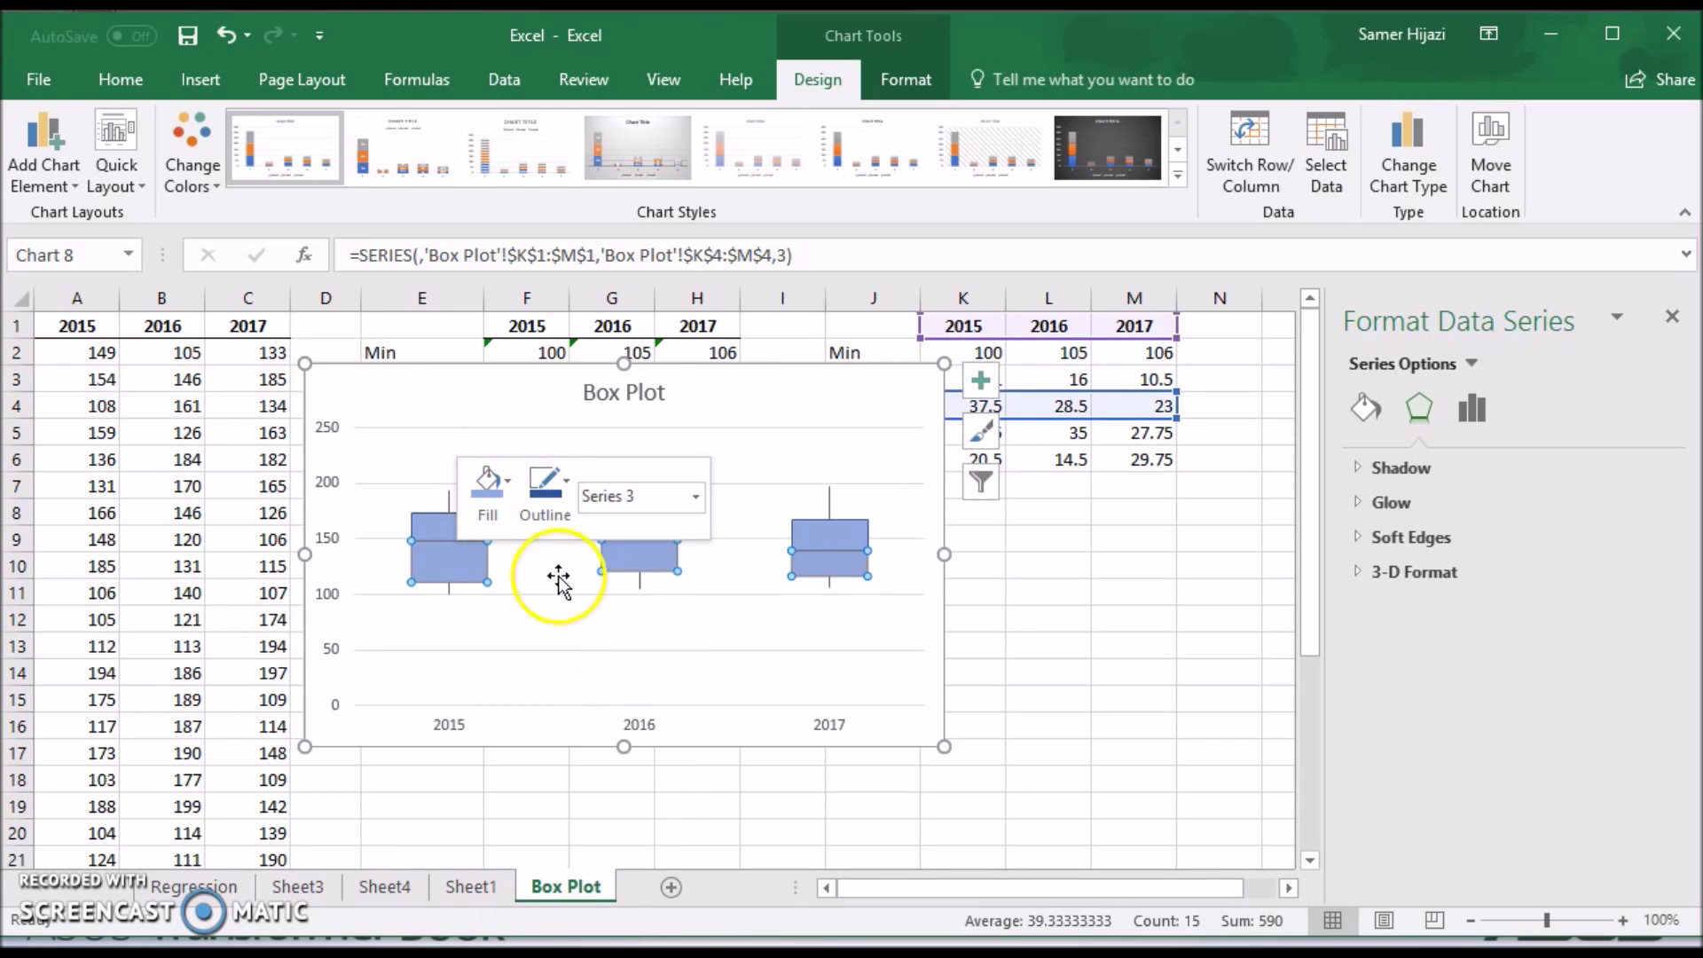
{"action": "left_click", "coordinate": [543, 484]}
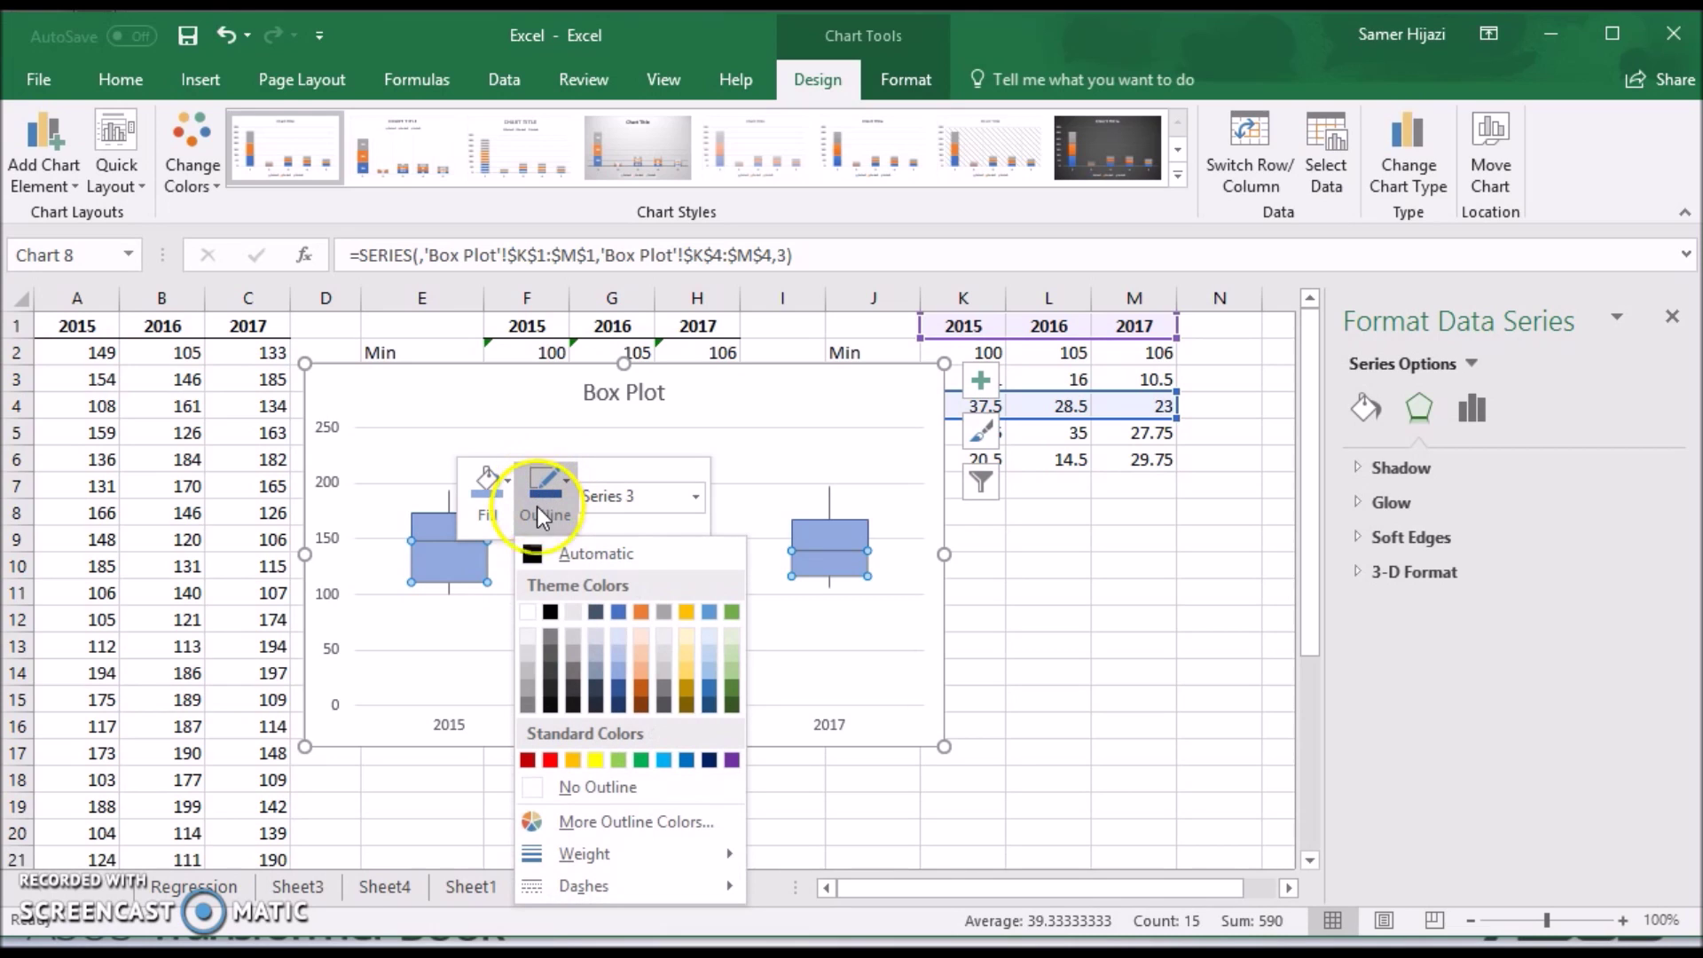
{"action": "left_click", "coordinate": [620, 689]}
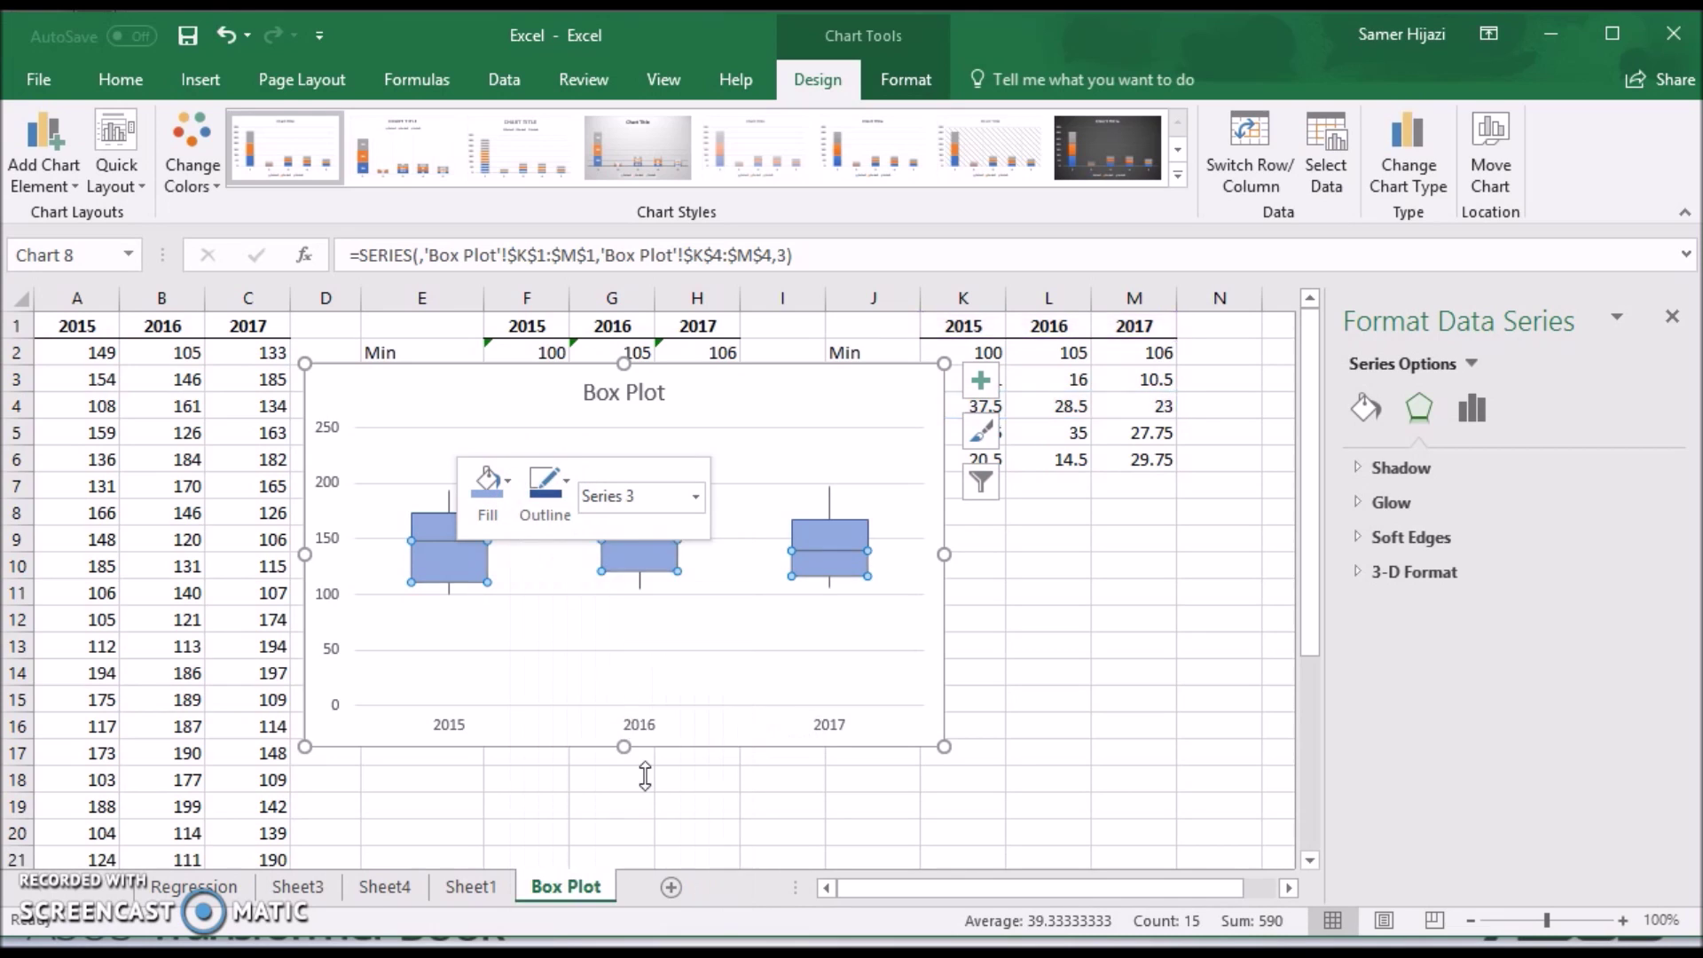
{"action": "left_click", "coordinate": [566, 483]}
{"action": "mouse_move", "coordinate": [733, 853]}
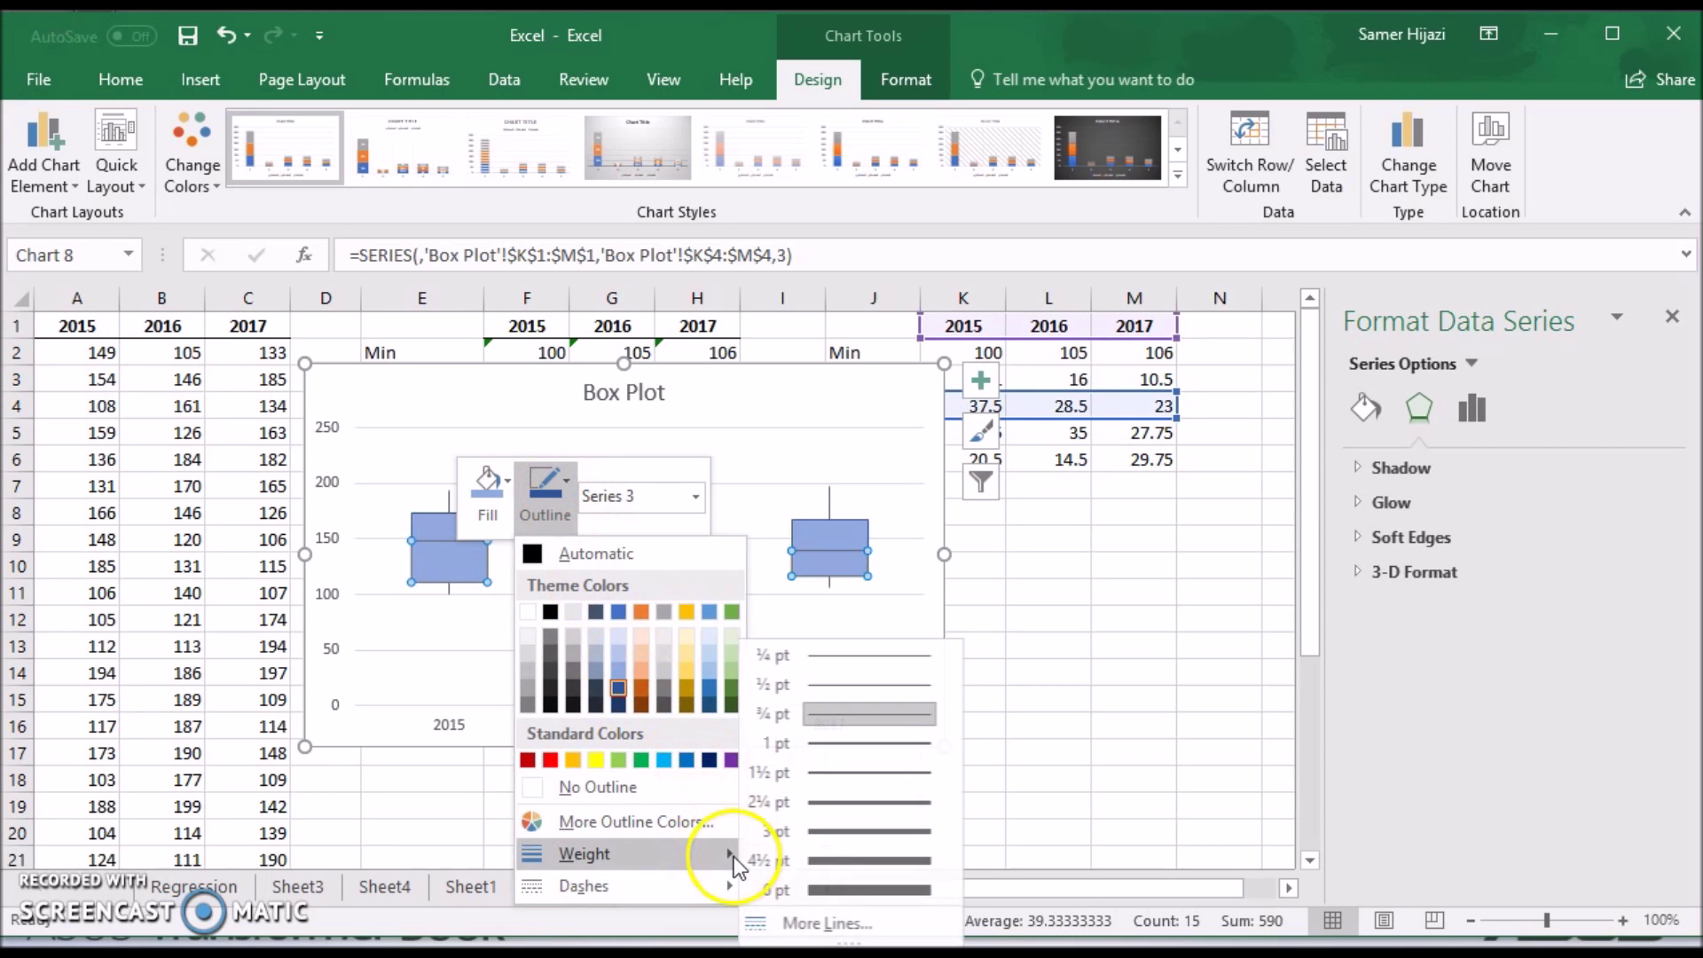
{"action": "left_click", "coordinate": [837, 745]}
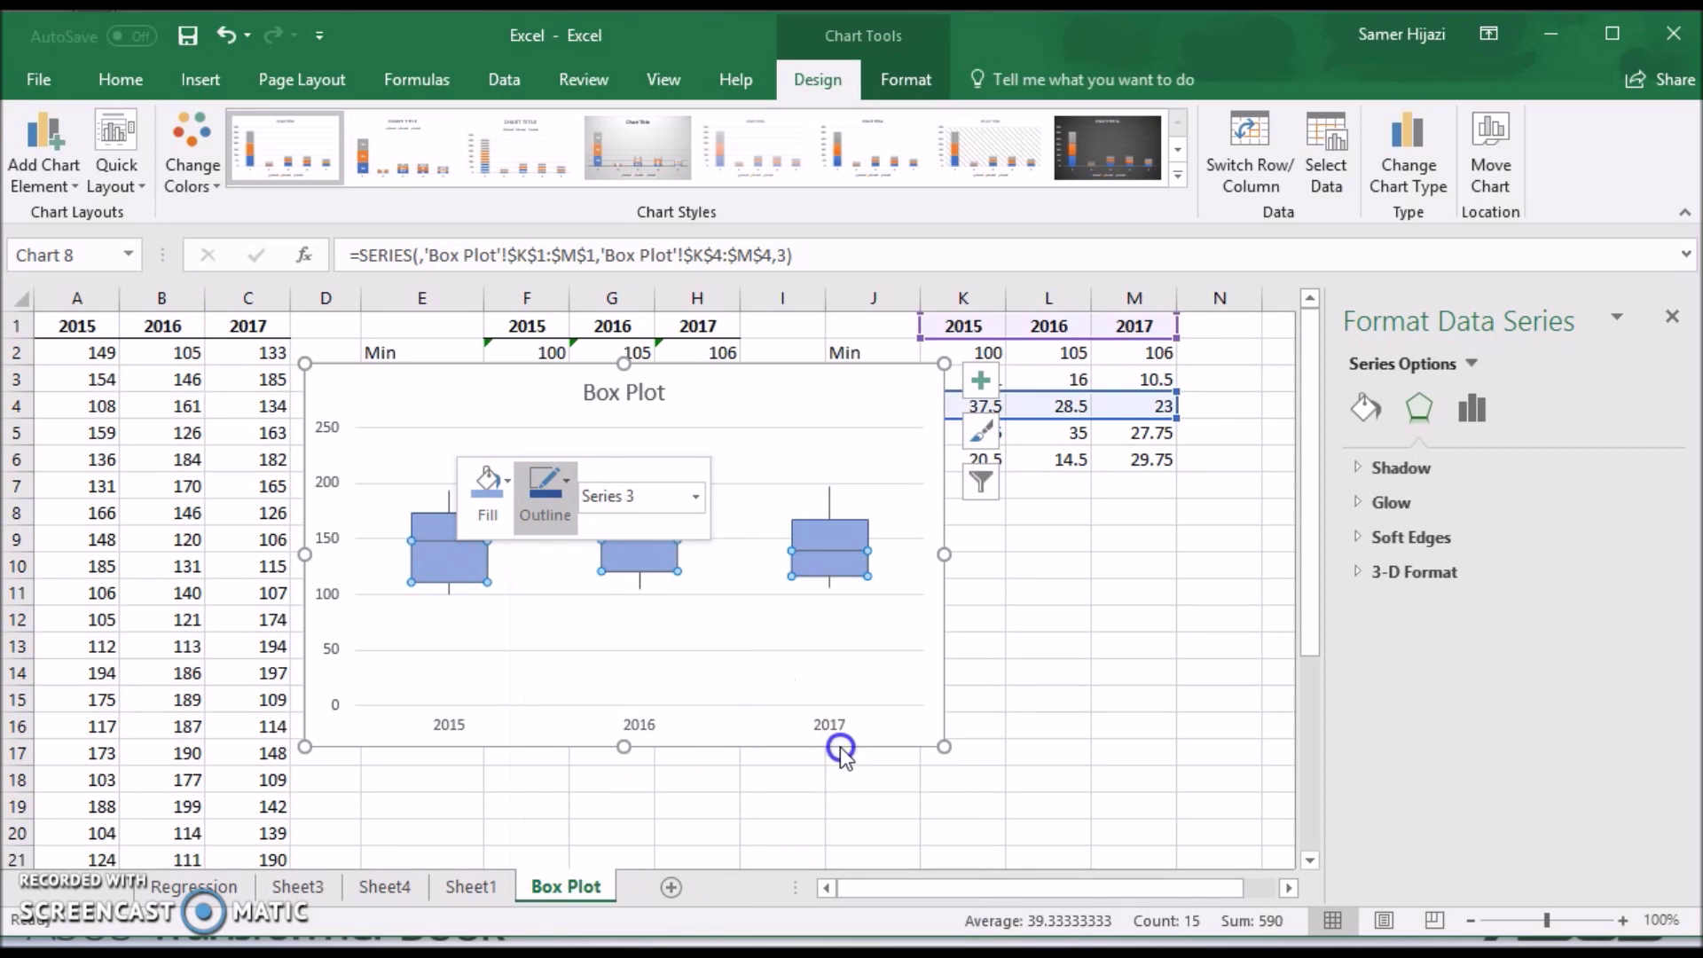
Step: Shift the whole chart slightly down and to the right
{"action": "left_click", "coordinate": [610, 628]}
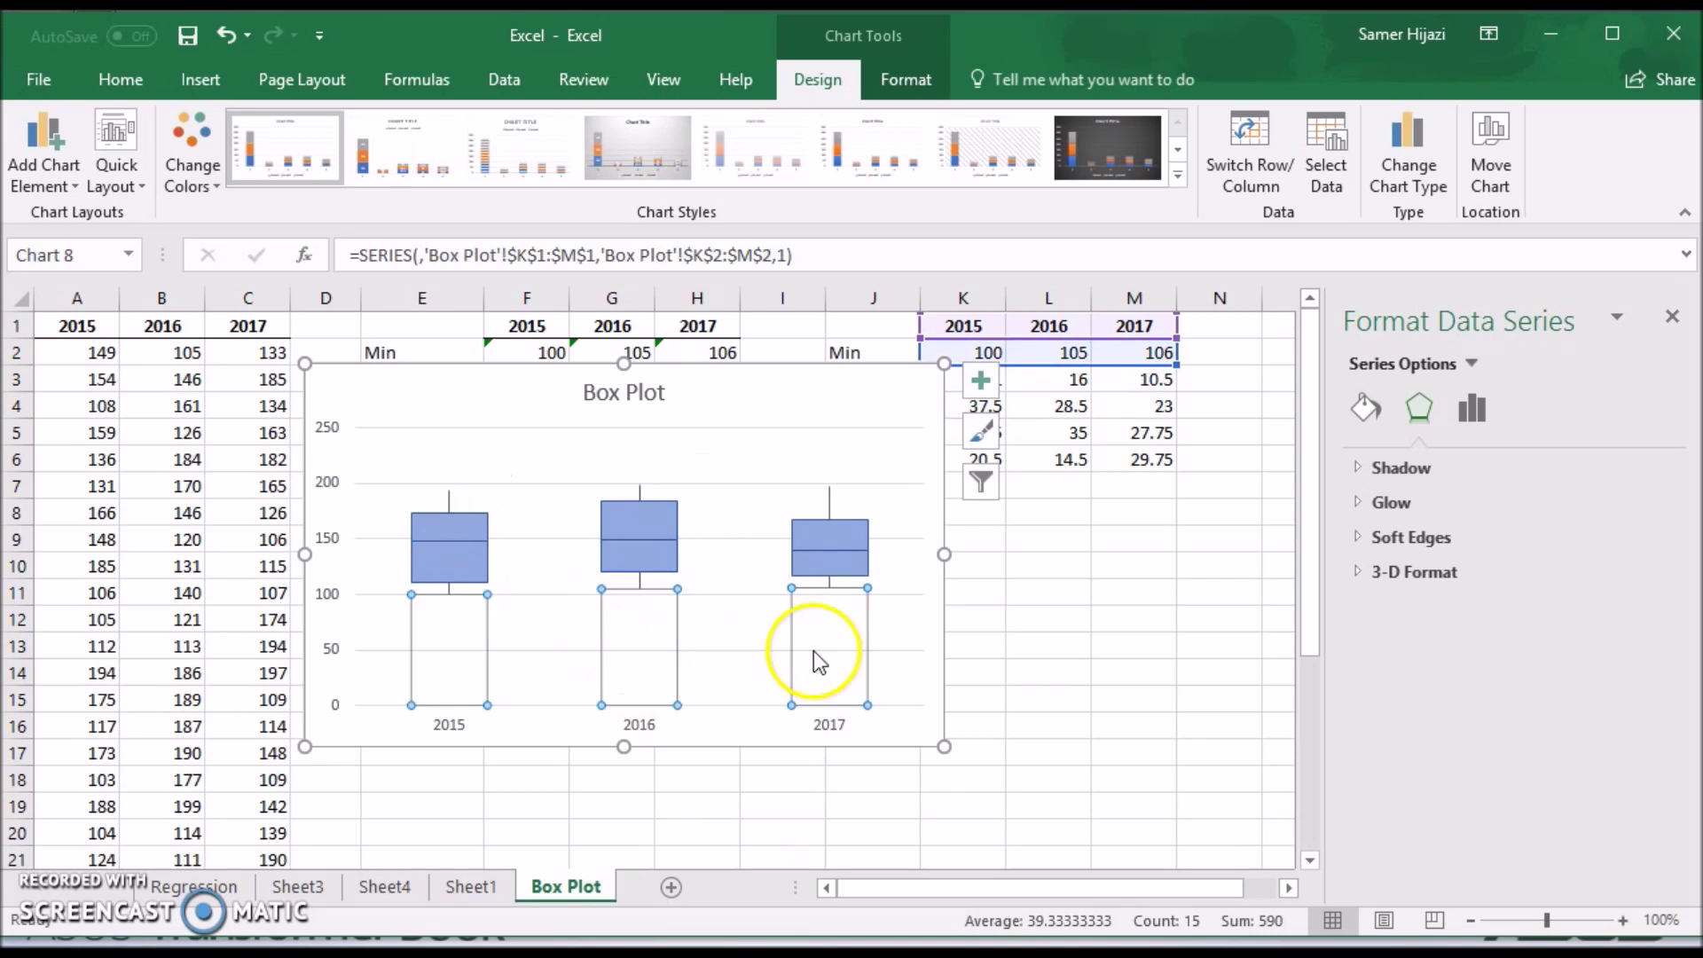
{"action": "left_click", "coordinate": [779, 690]}
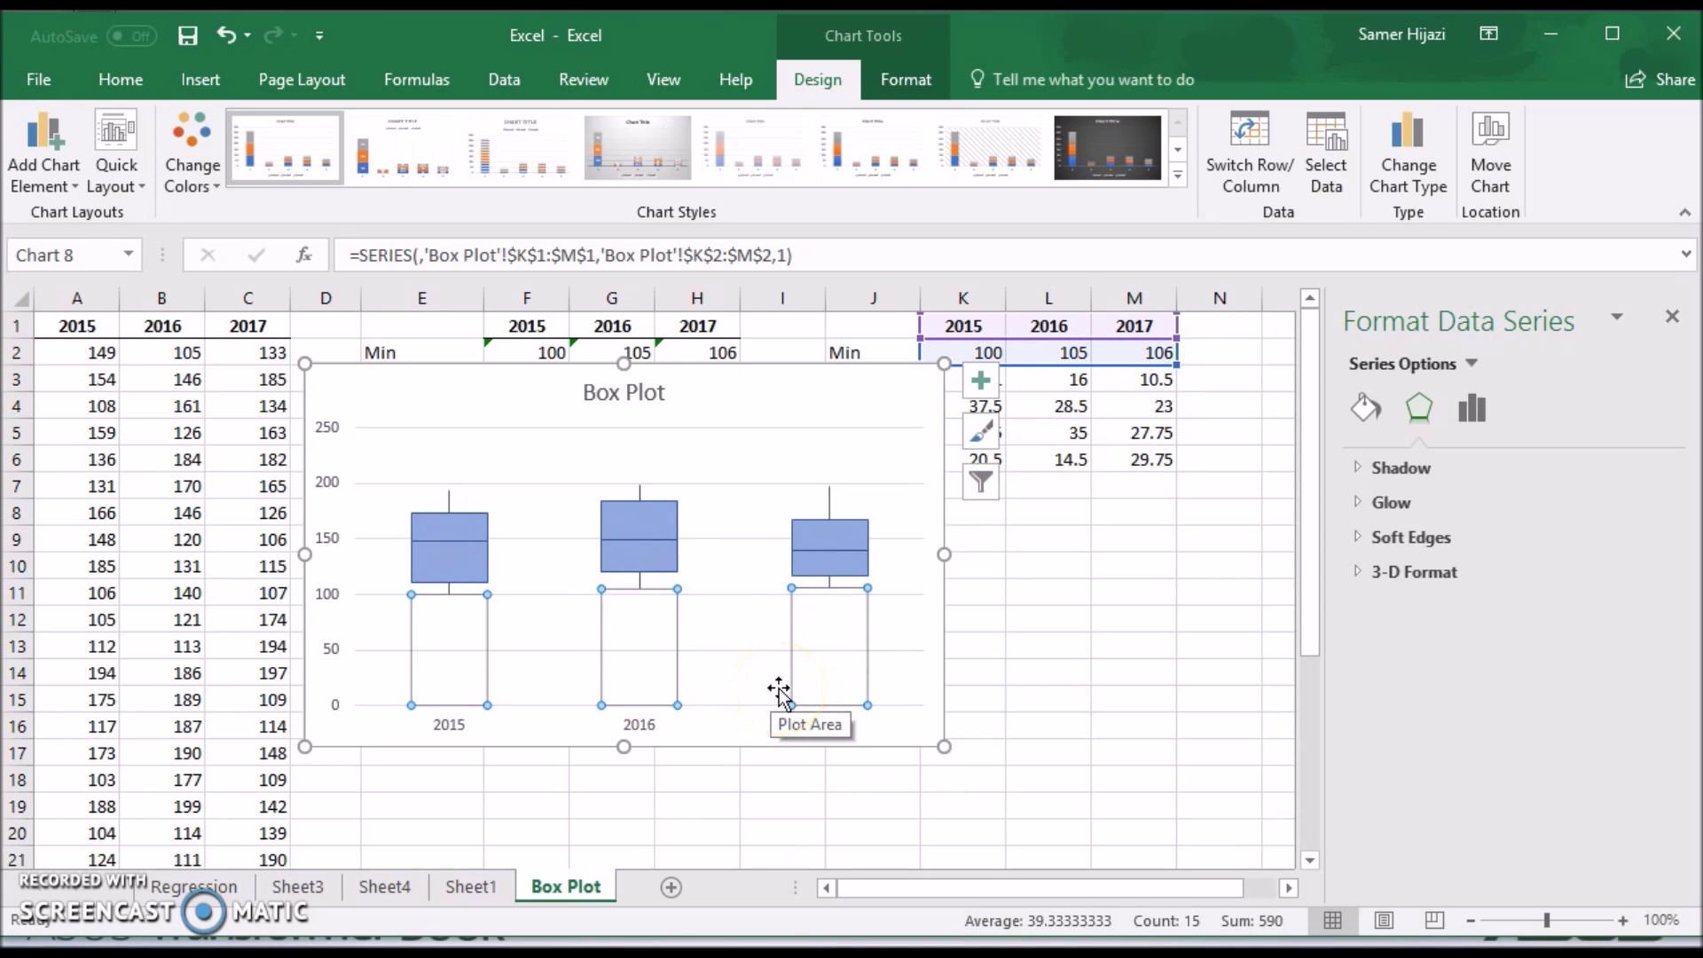
{"action": "left_click", "coordinate": [927, 395]}
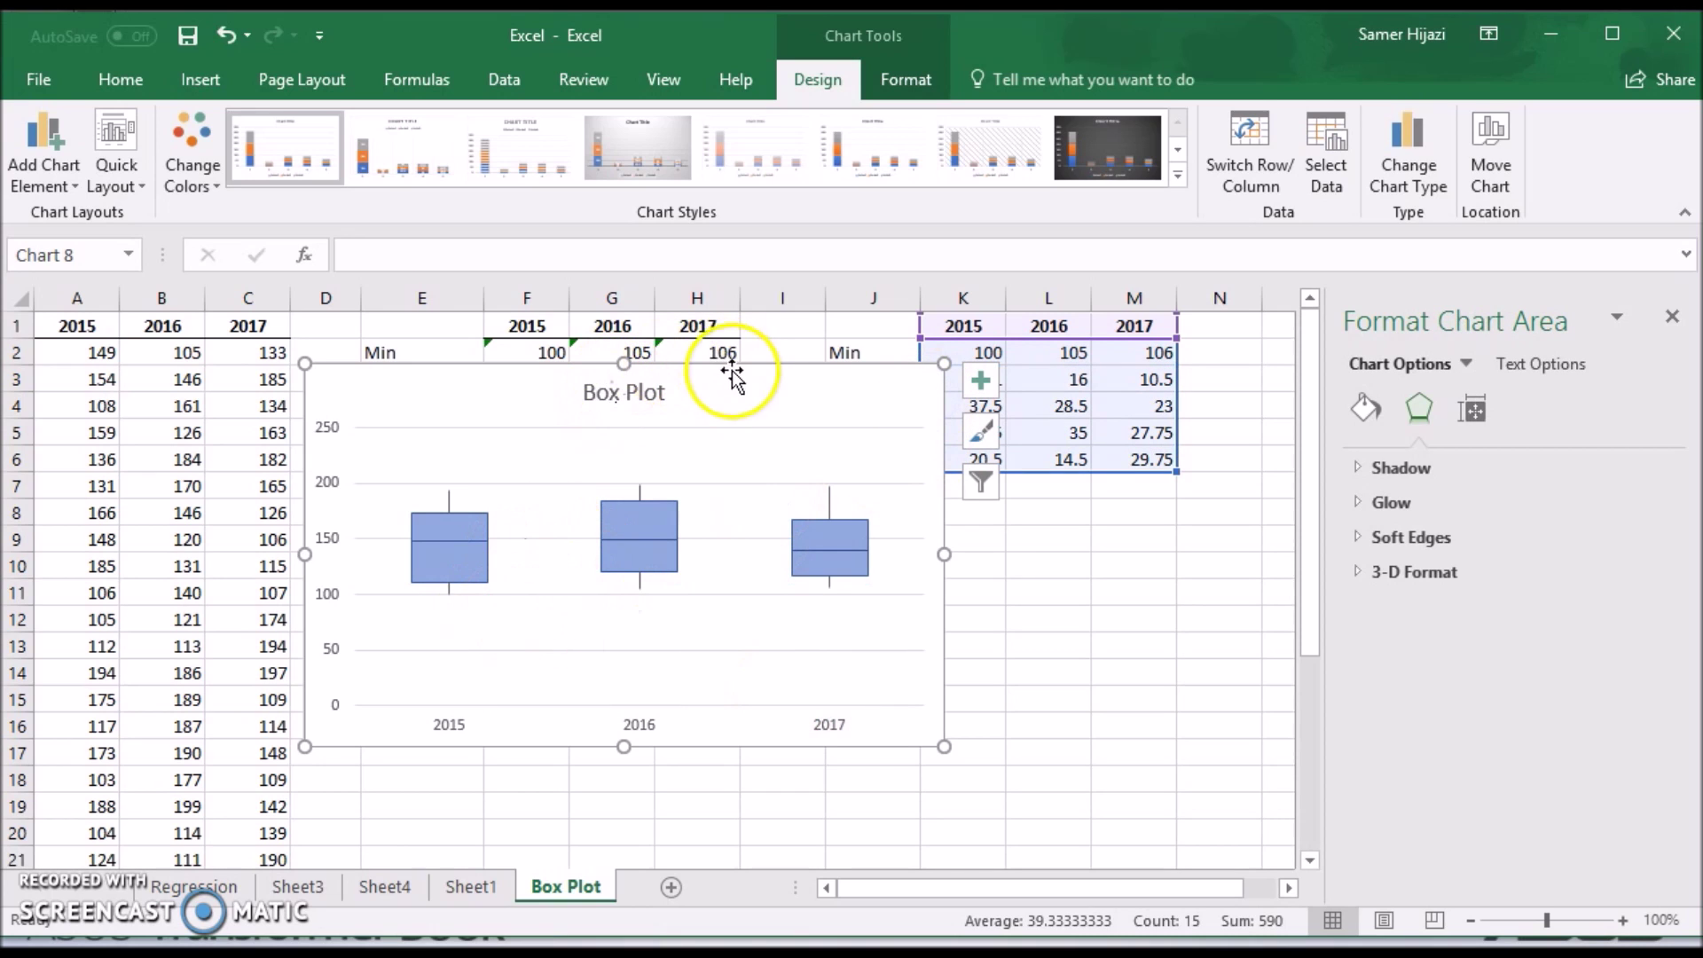
{"action": "left_click_drag", "start_coordinate": [746, 387], "coordinate": [758, 419]}
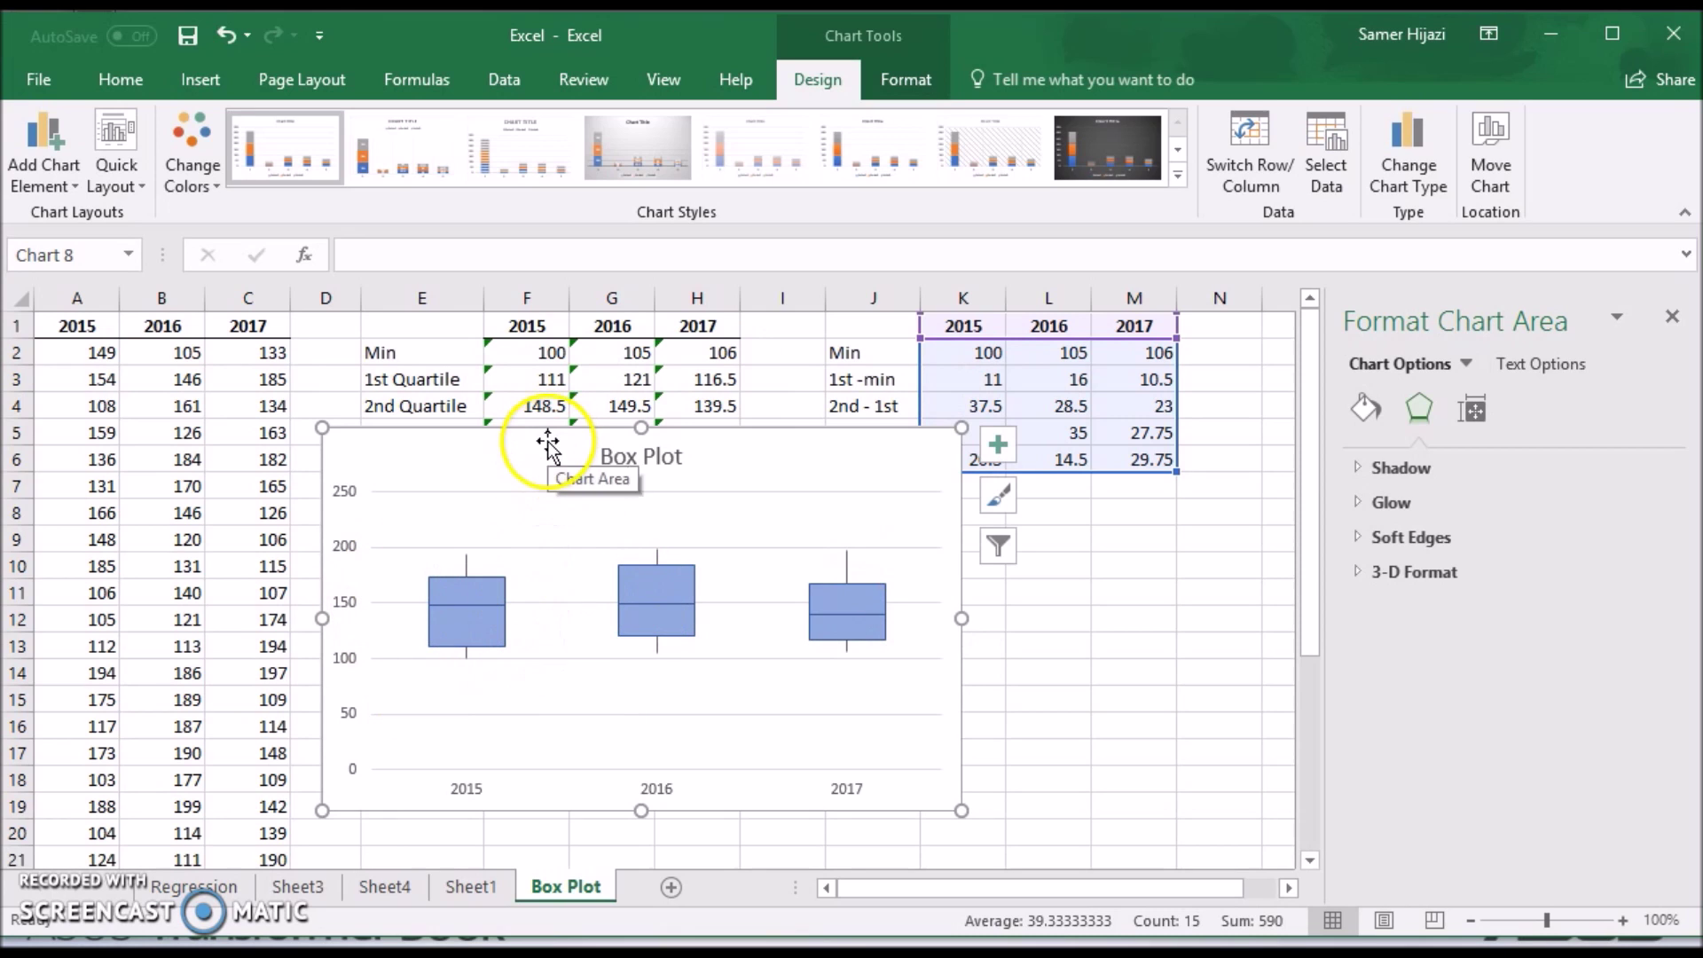
Step: Move the chart over the raw data columns and enlarge it from its bottom-right corner
{"action": "mouse_move", "coordinate": [551, 429]}
{"action": "left_mouse_down"}
{"action": "mouse_move", "coordinate": [603, 512]}
{"action": "mouse_move", "coordinate": [596, 498]}
{"action": "left_mouse_up"}
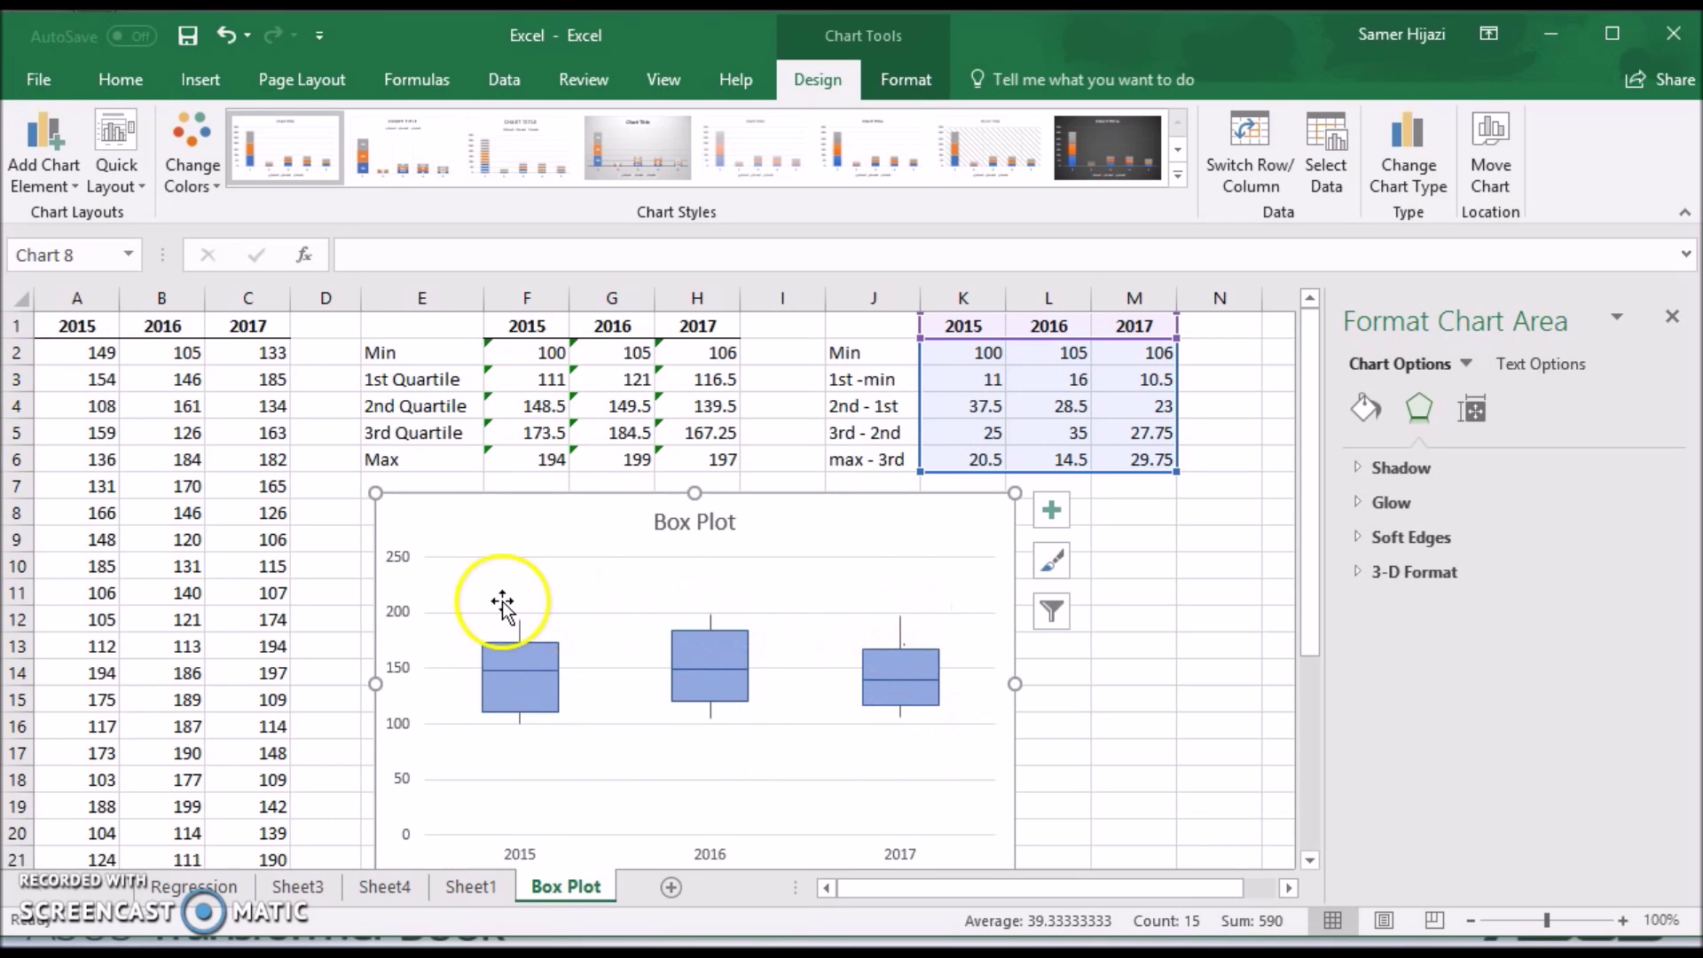
{"action": "mouse_move", "coordinate": [561, 725]}
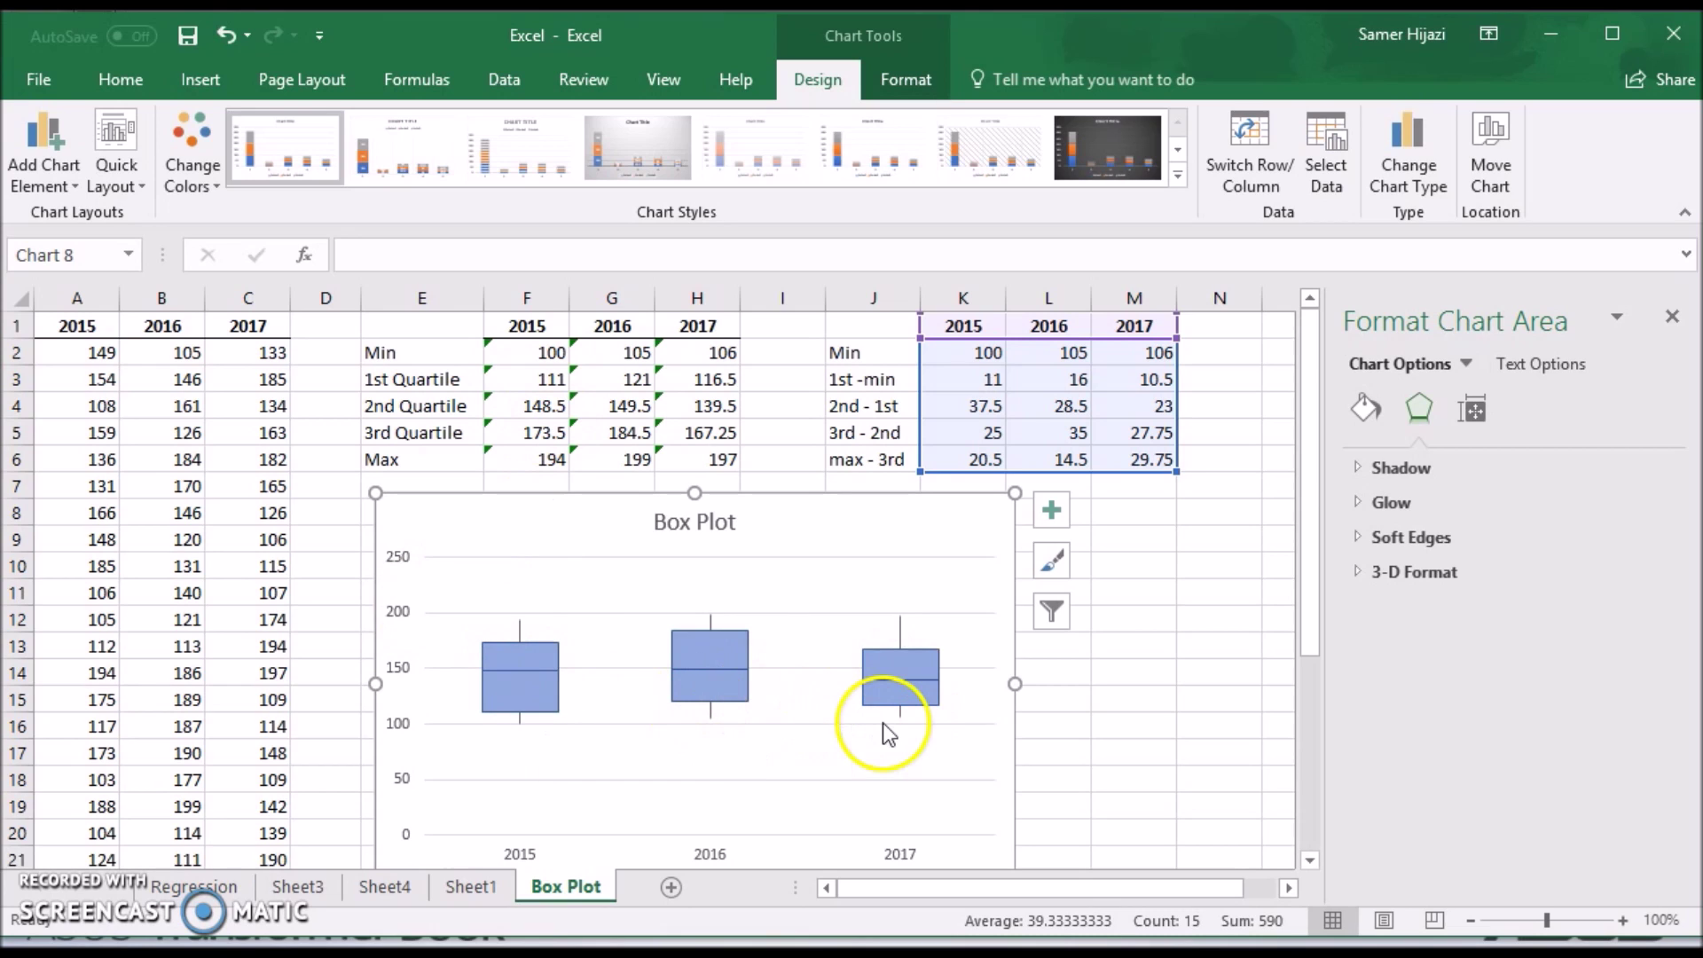
{"action": "mouse_move", "coordinate": [517, 676]}
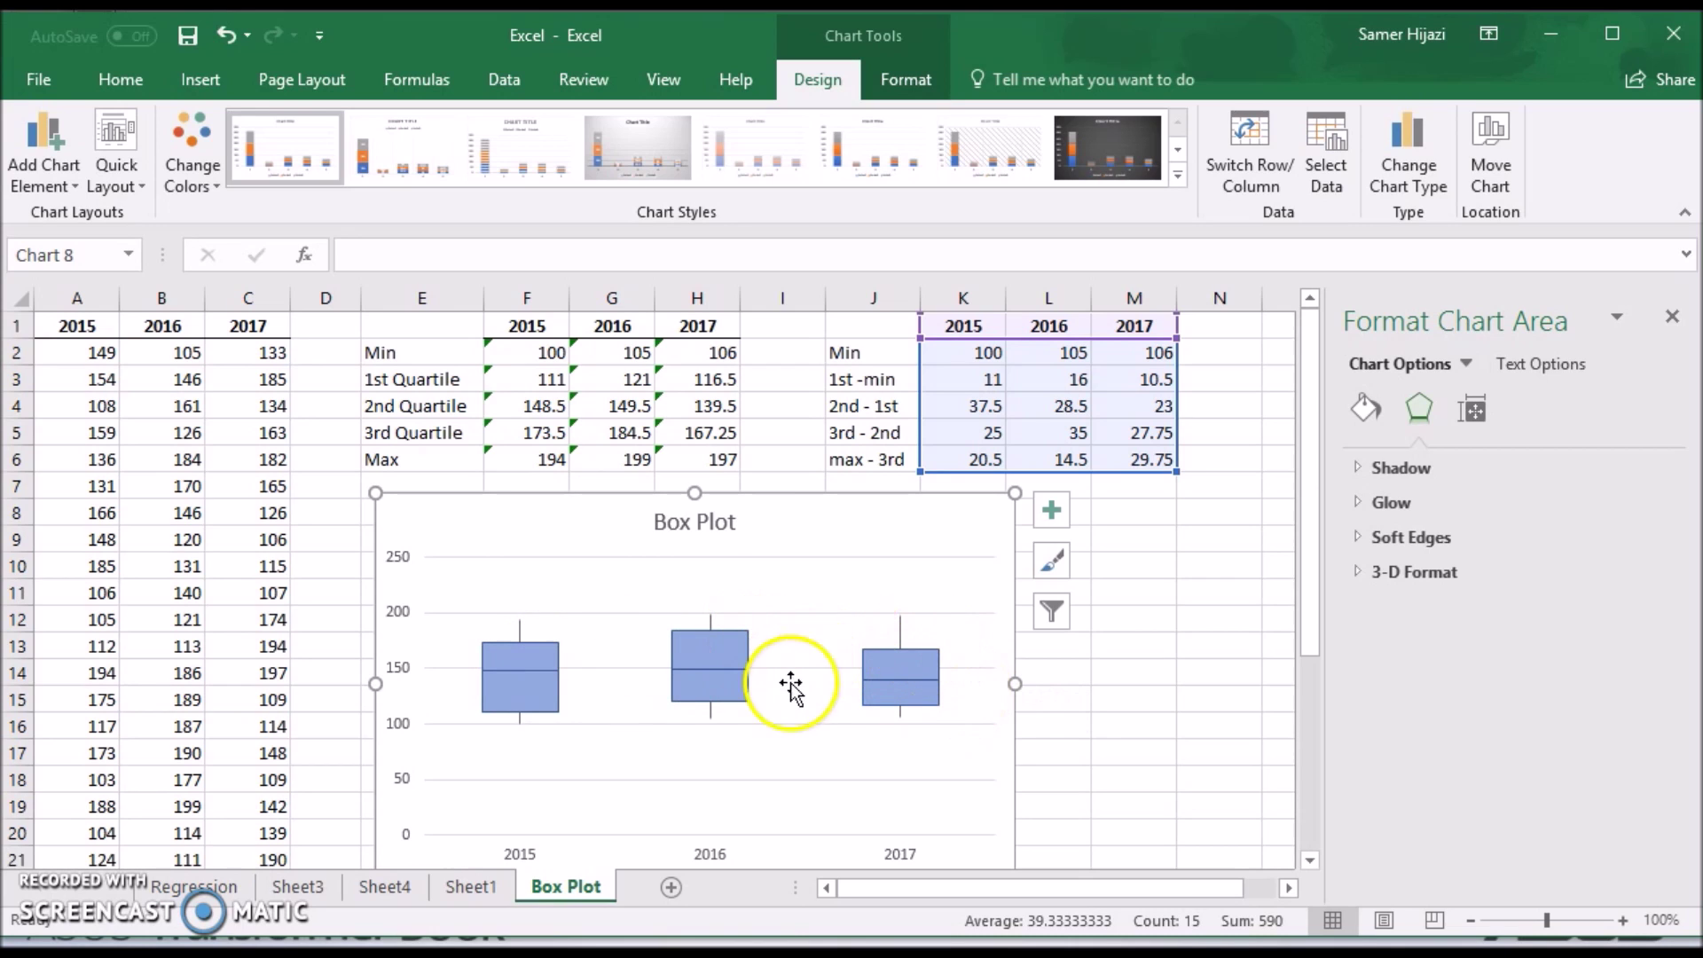
{"action": "left_click_drag", "start_coordinate": [742, 505], "coordinate": [579, 383]}
{"action": "left_click_drag", "start_coordinate": [852, 753], "coordinate": [1021, 803]}
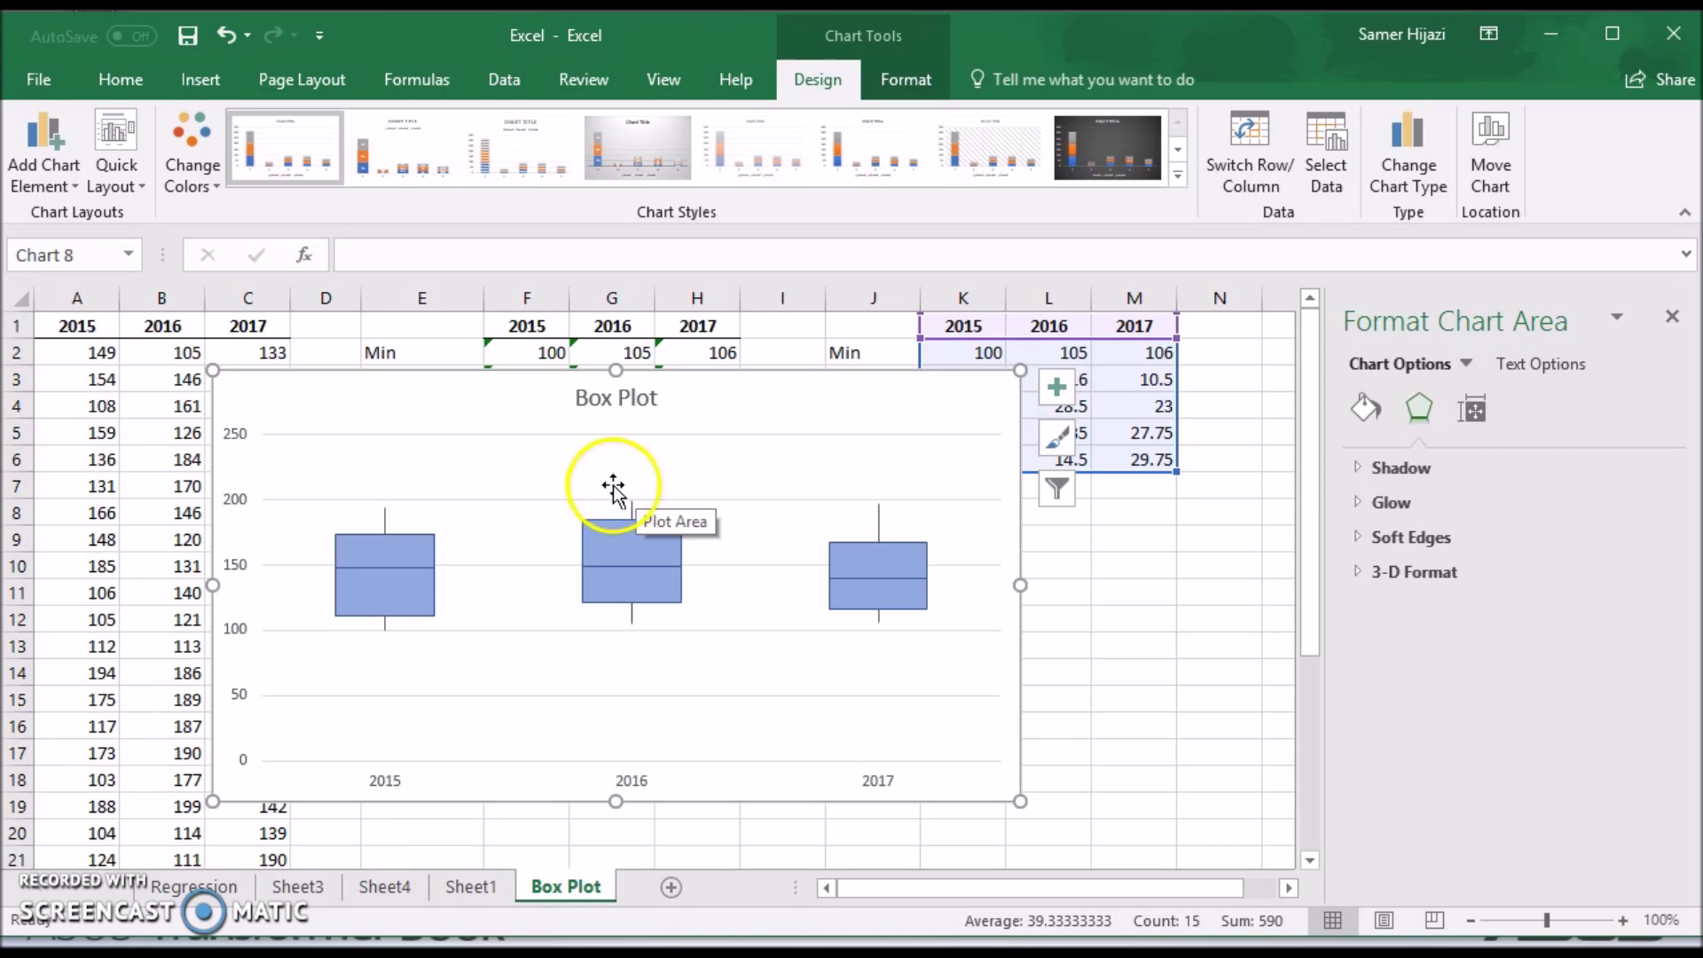
{"action": "left_click_drag", "start_coordinate": [707, 373], "coordinate": [695, 329]}
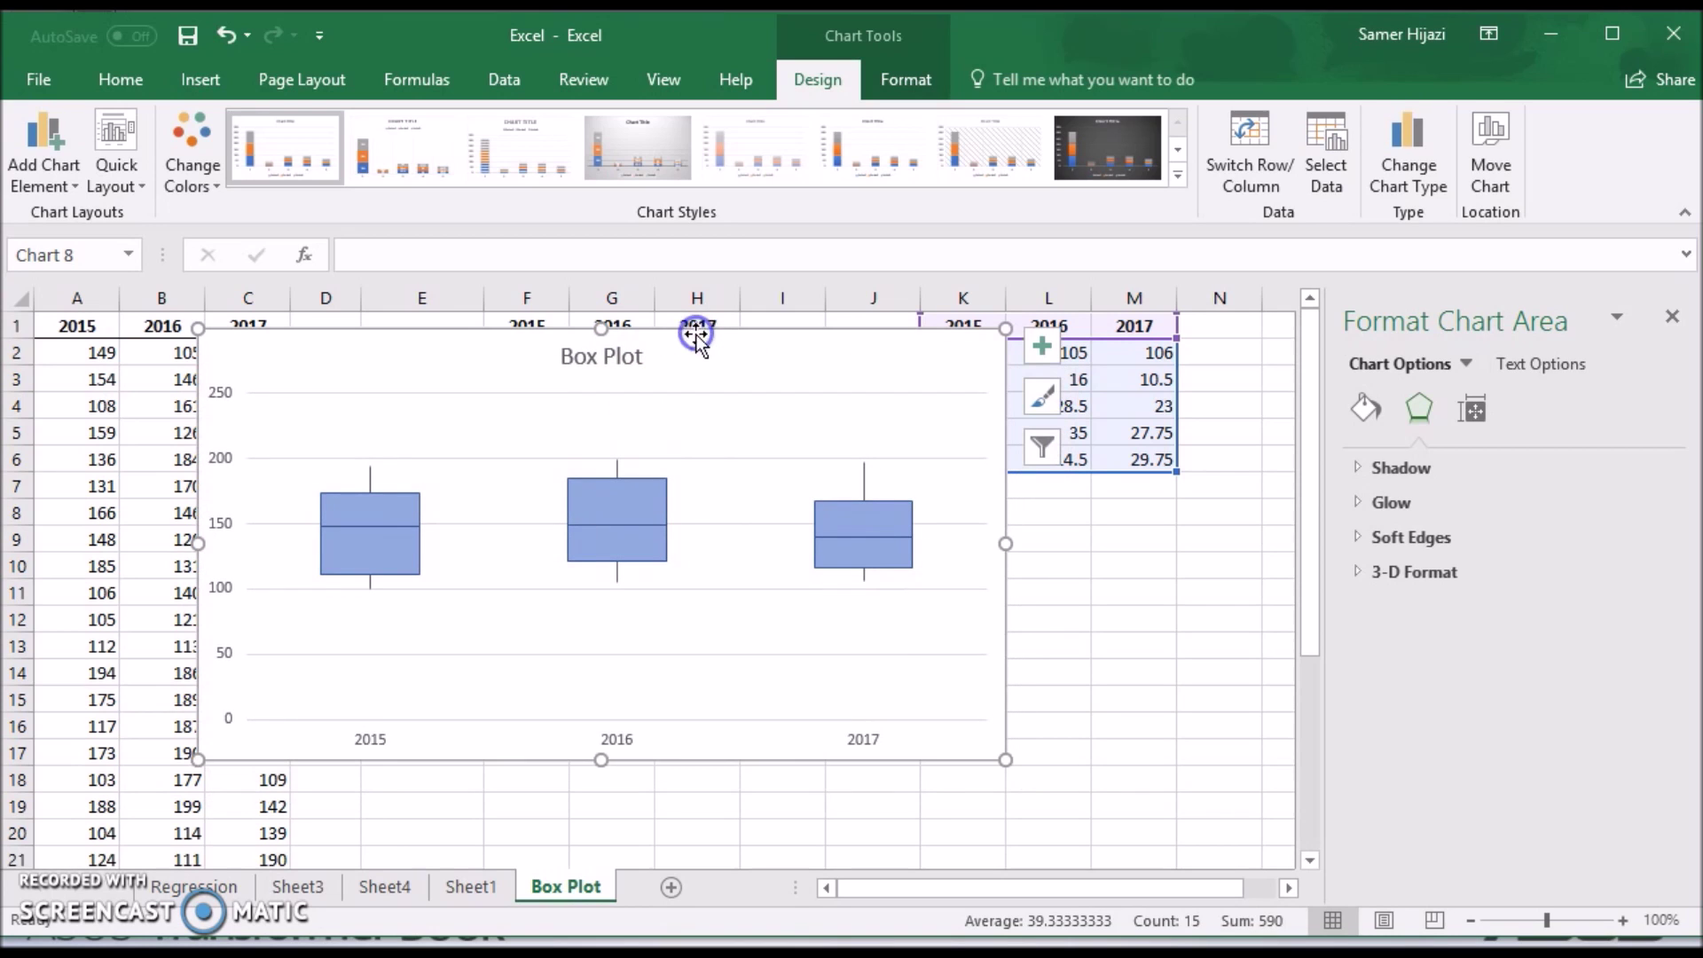
{"action": "left_click", "coordinate": [721, 451]}
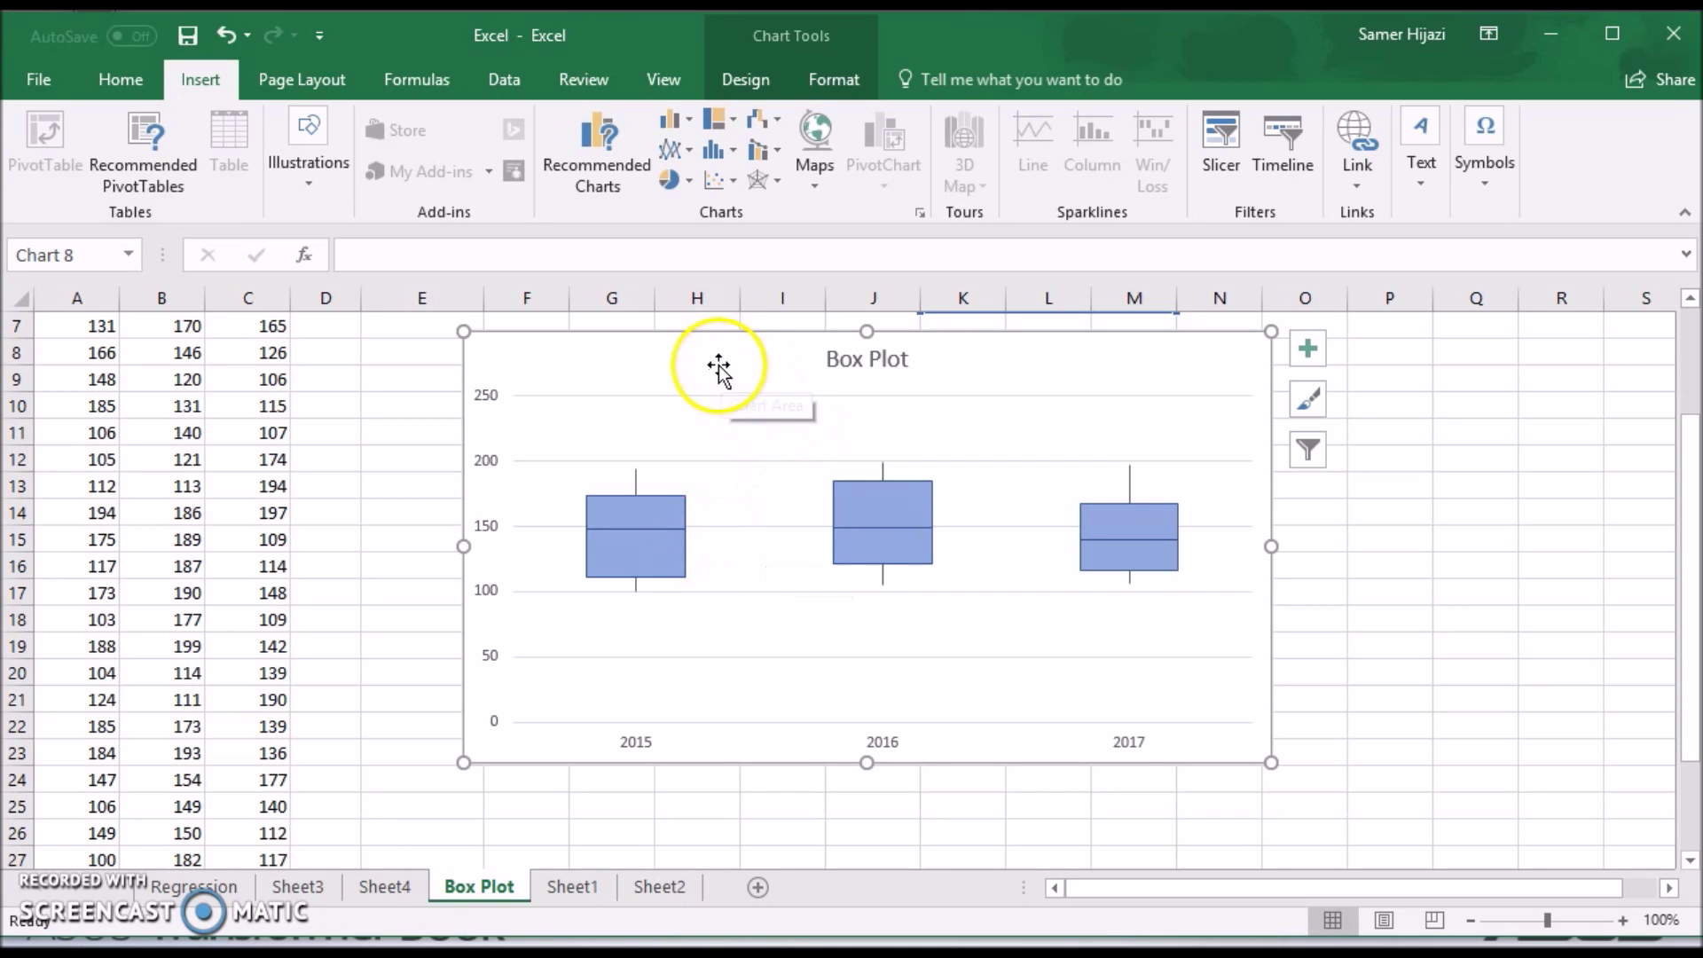
Step: Change the chart type to Bar > Stacked Bar so the boxes lie horizontally
{"action": "left_click", "coordinate": [689, 124]}
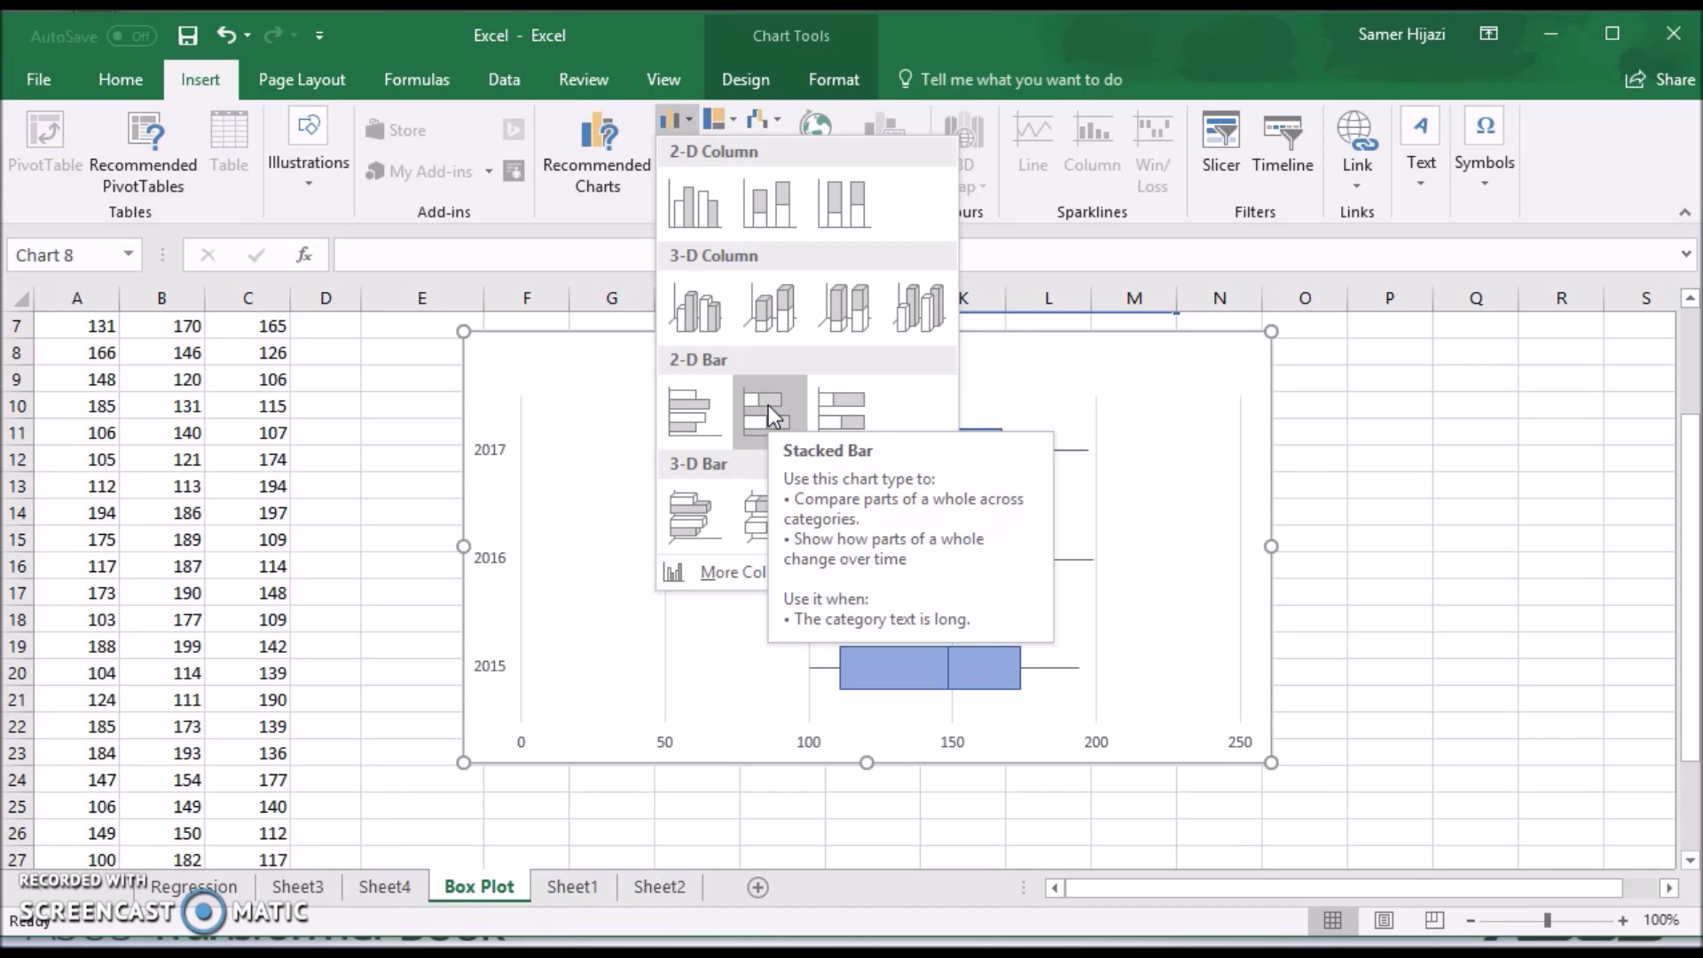
{"action": "left_click", "coordinate": [1122, 427]}
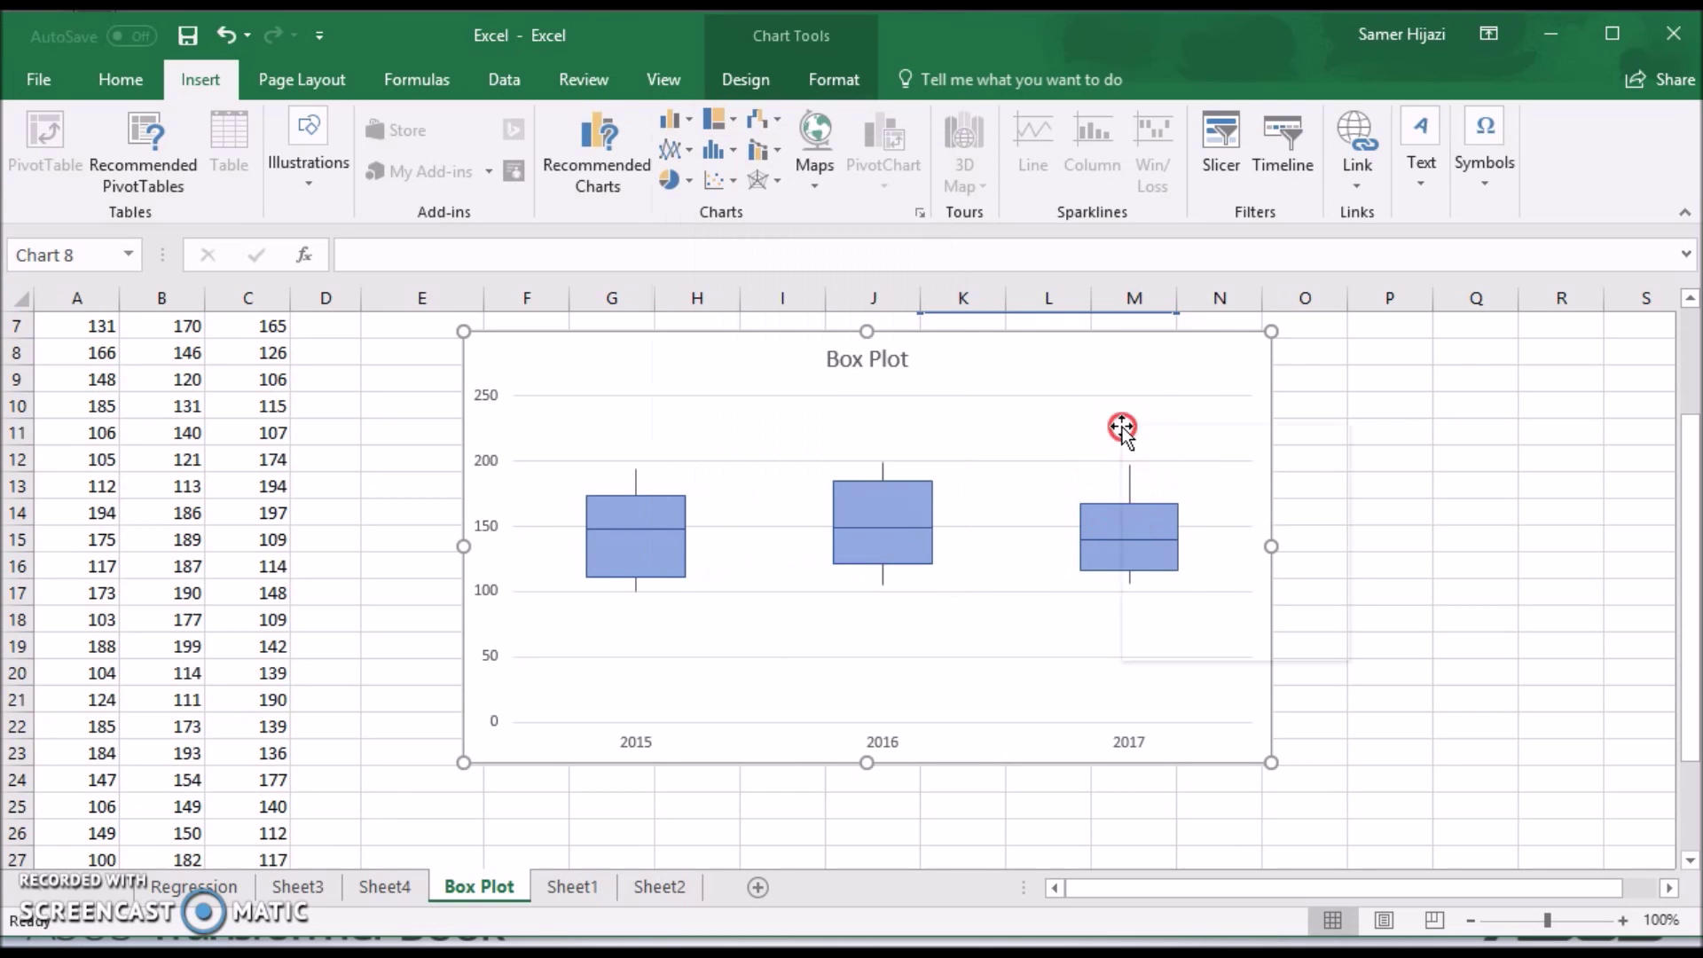
{"action": "right_click", "coordinate": [1121, 428]}
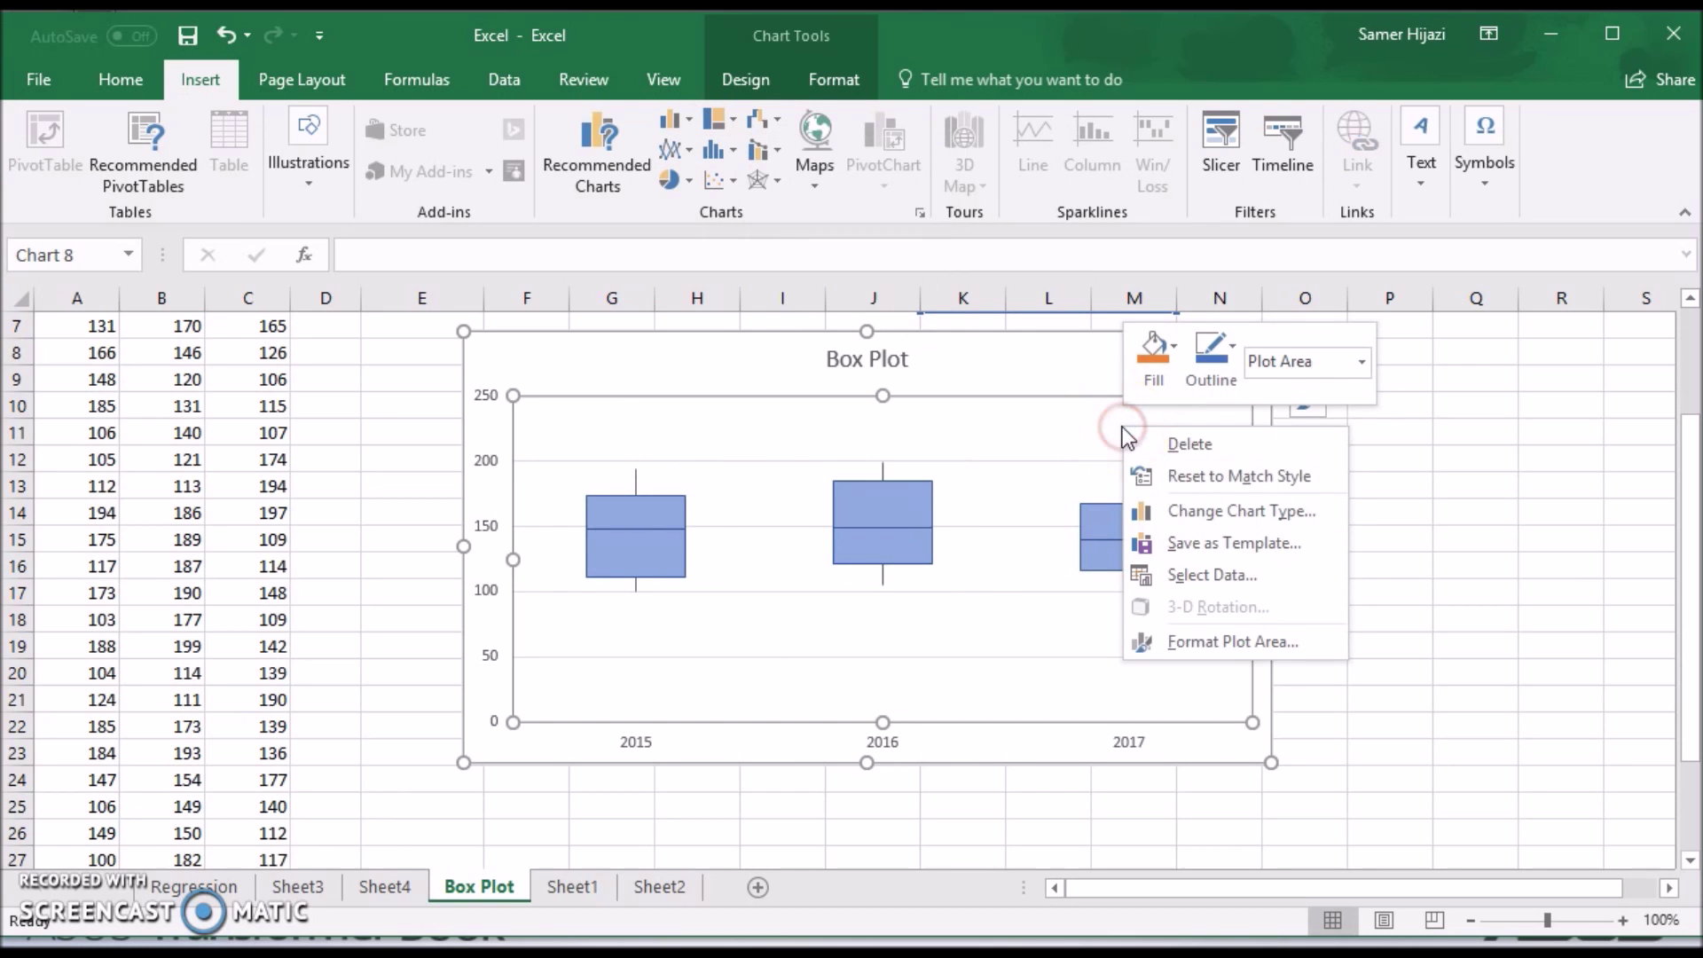
{"action": "left_click", "coordinate": [1245, 513]}
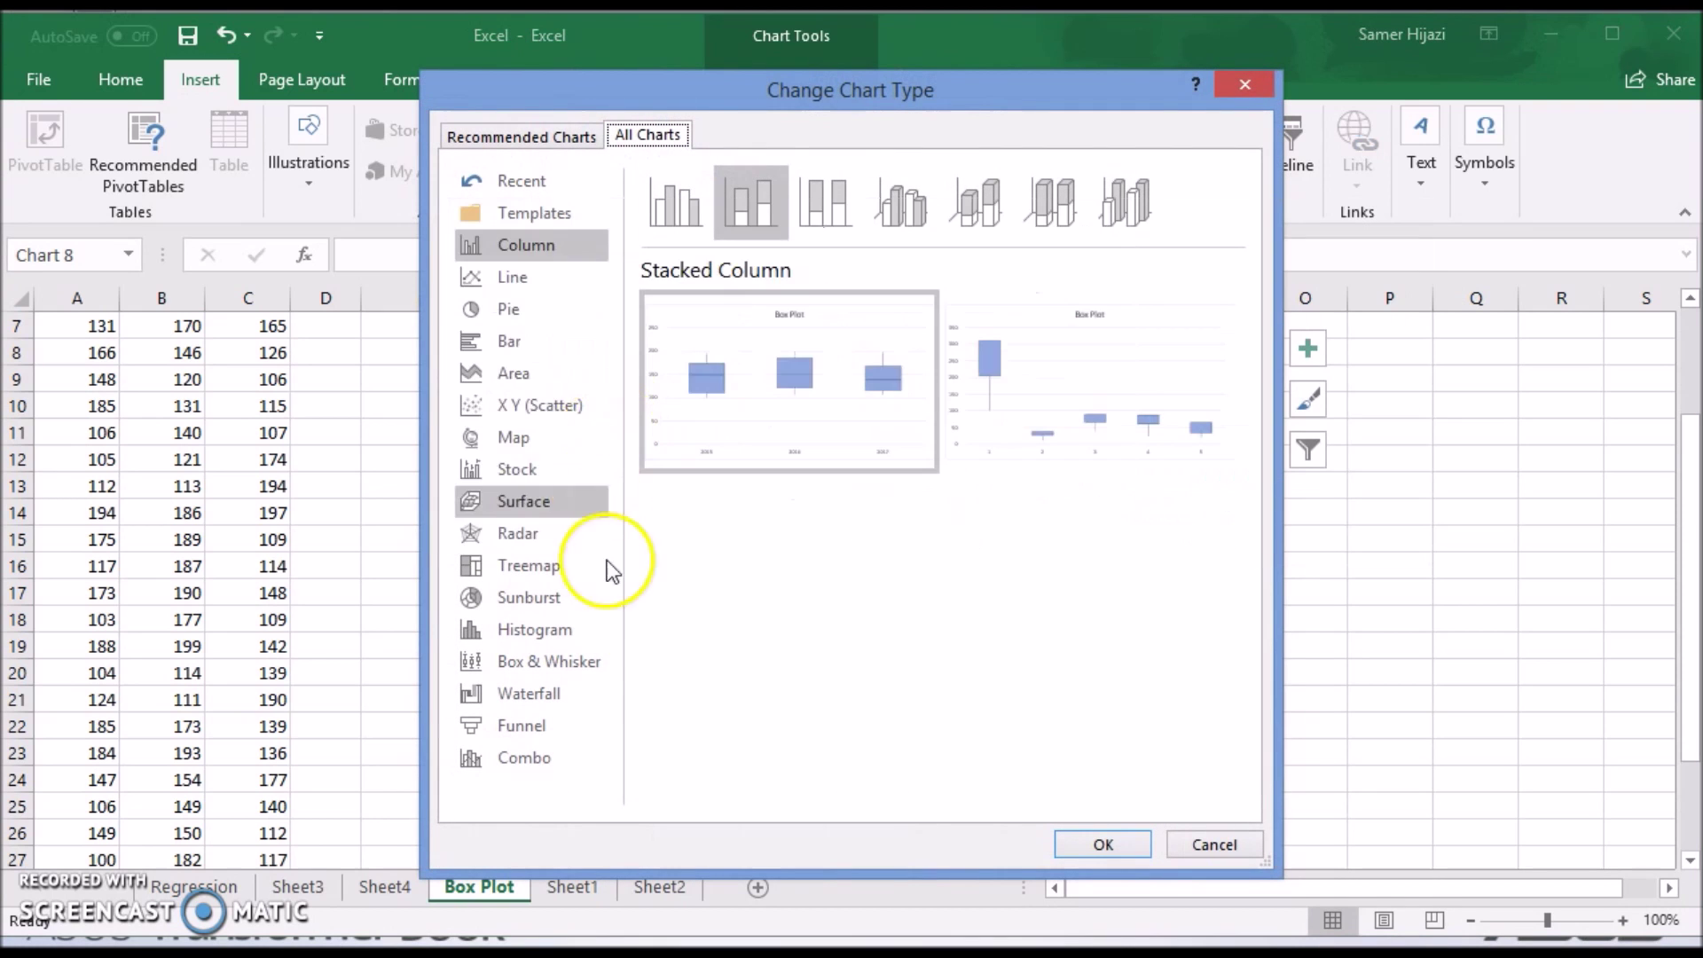
{"action": "left_click", "coordinate": [509, 347]}
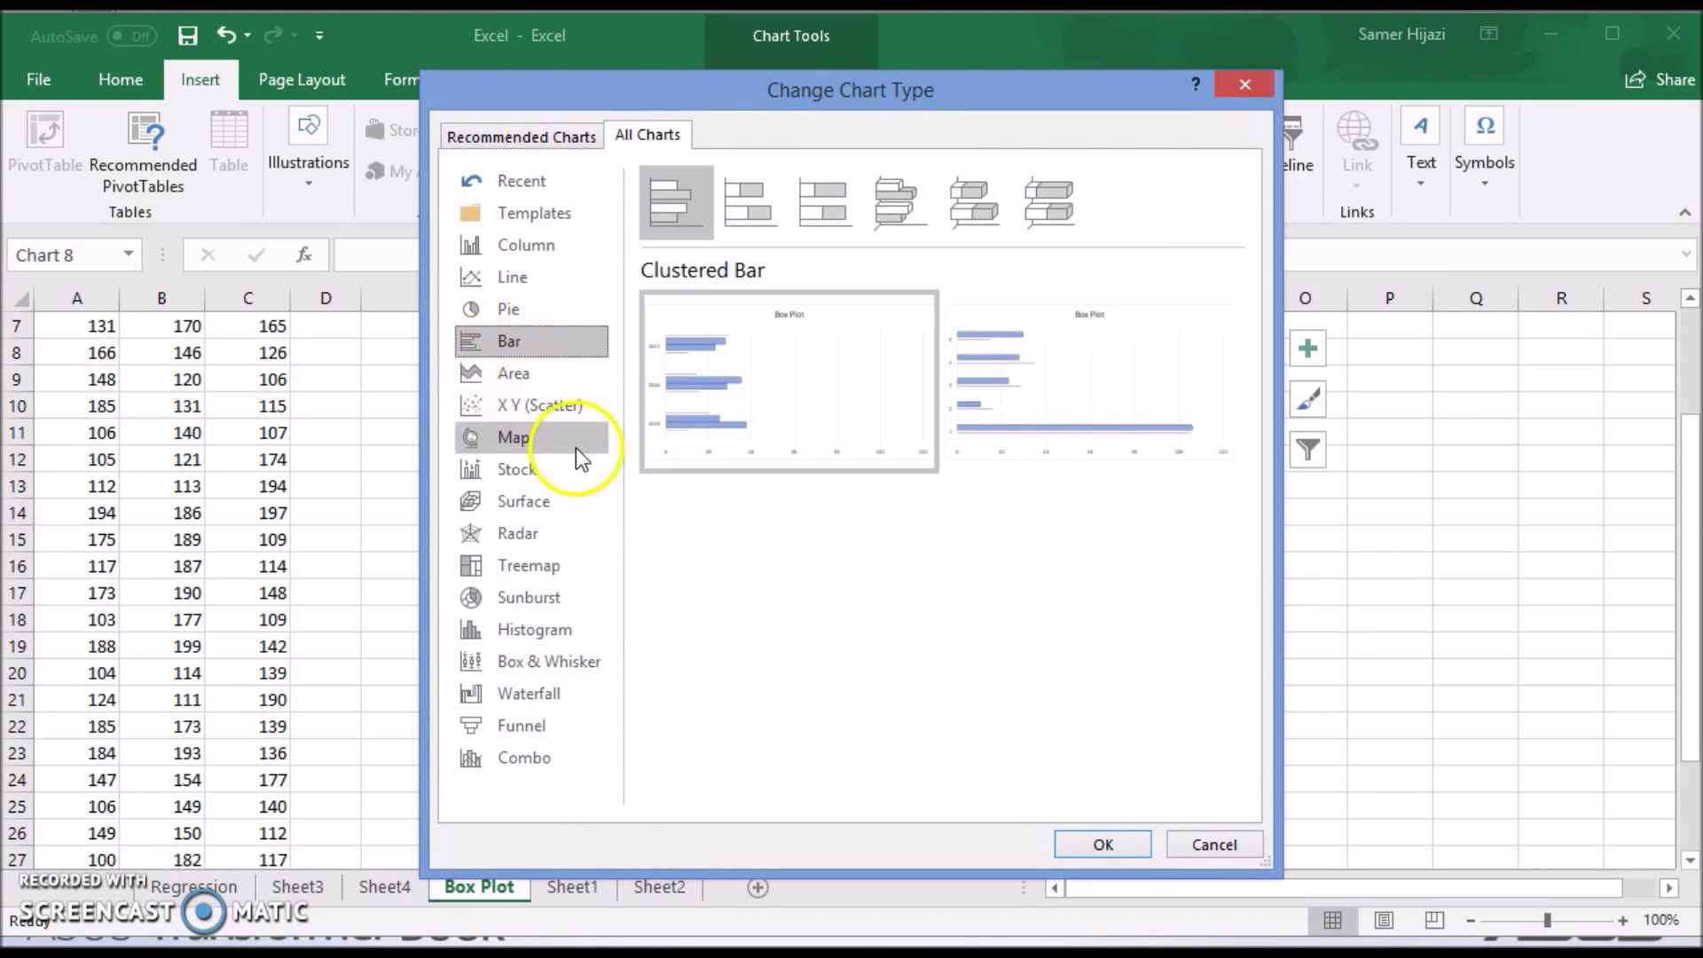
{"action": "left_click", "coordinate": [739, 193]}
{"action": "mouse_move", "coordinate": [799, 394]}
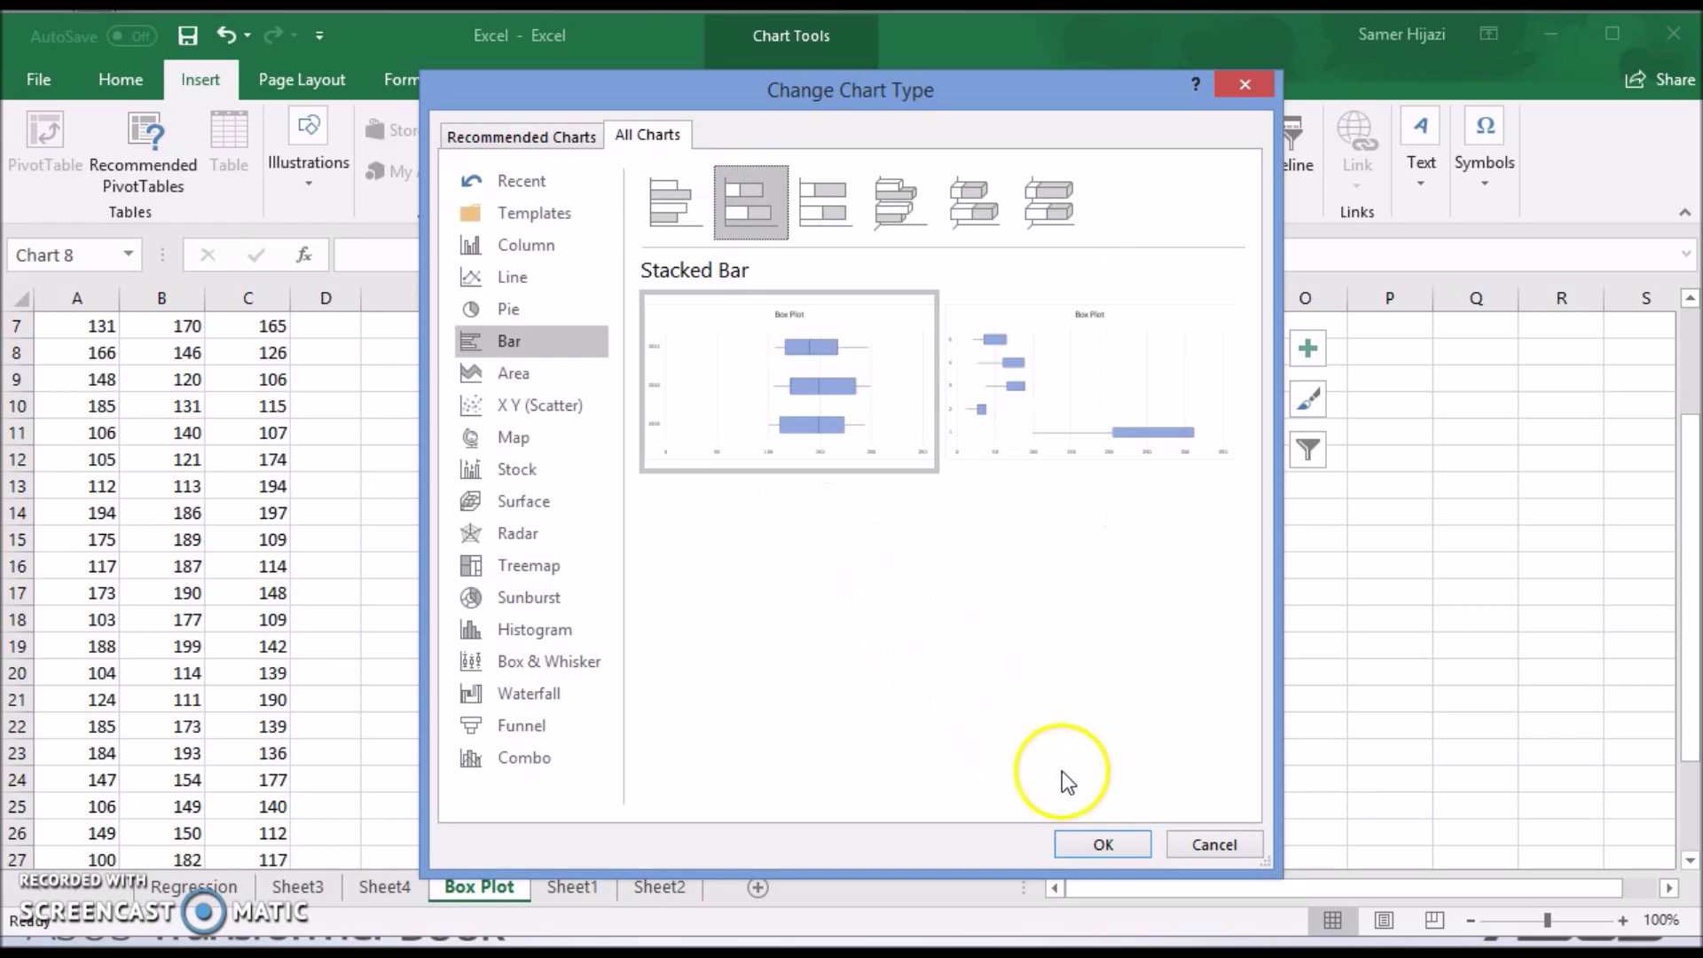
{"action": "left_click", "coordinate": [1103, 843]}
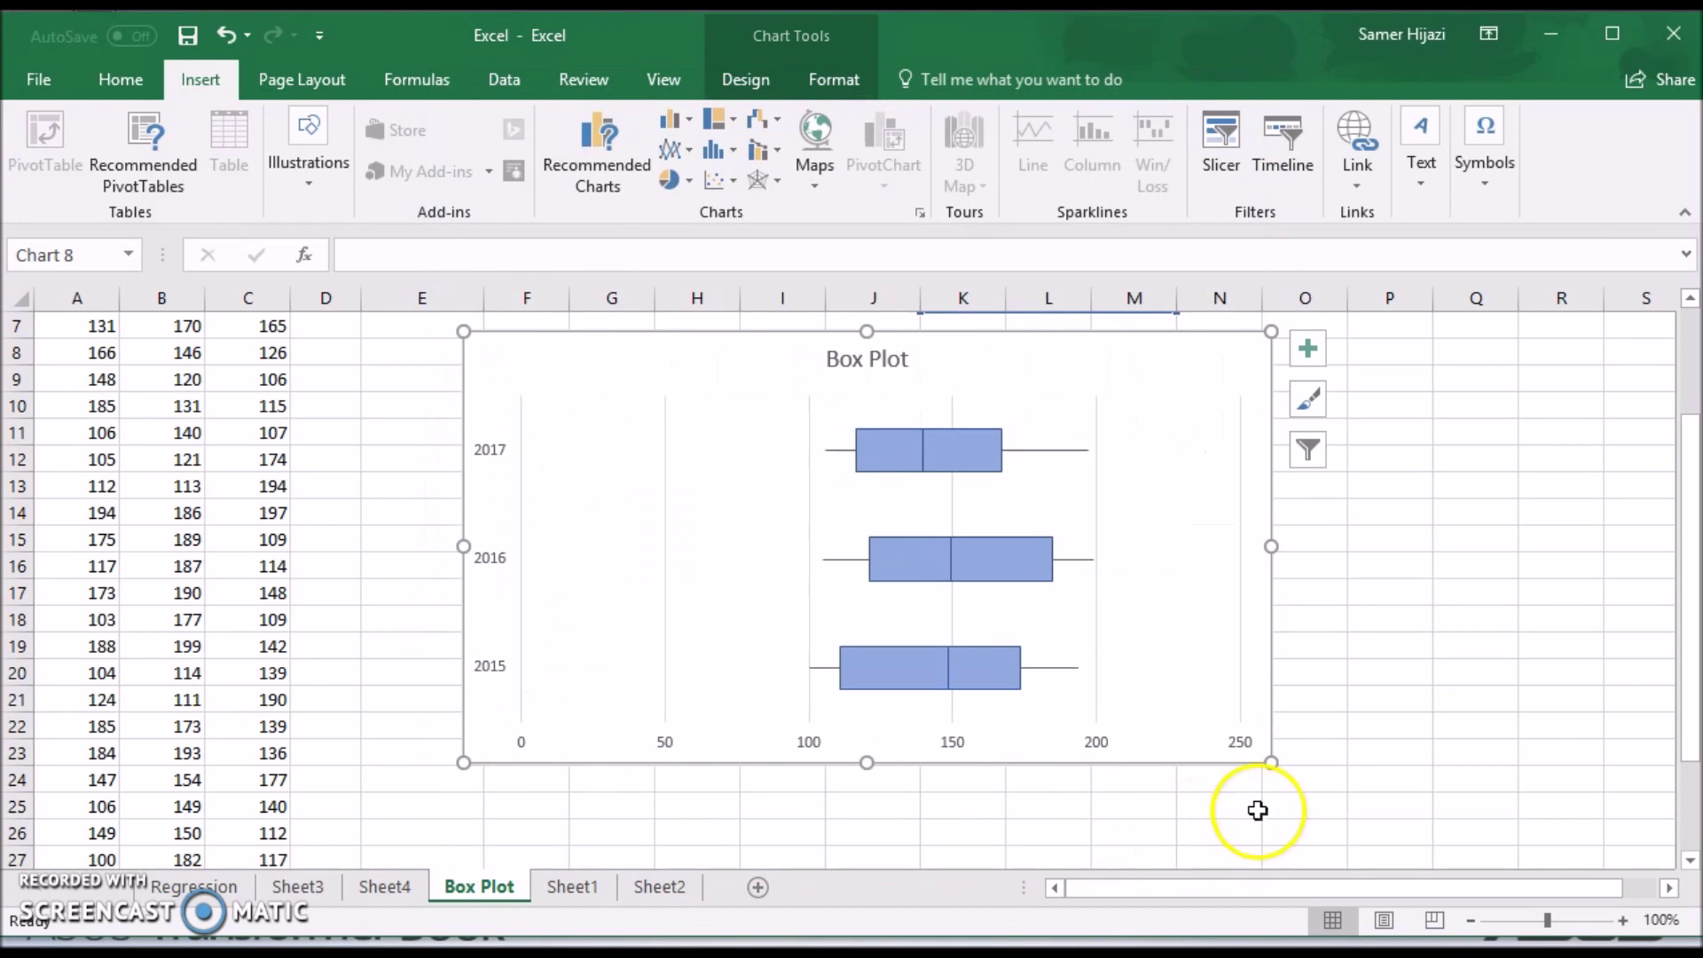